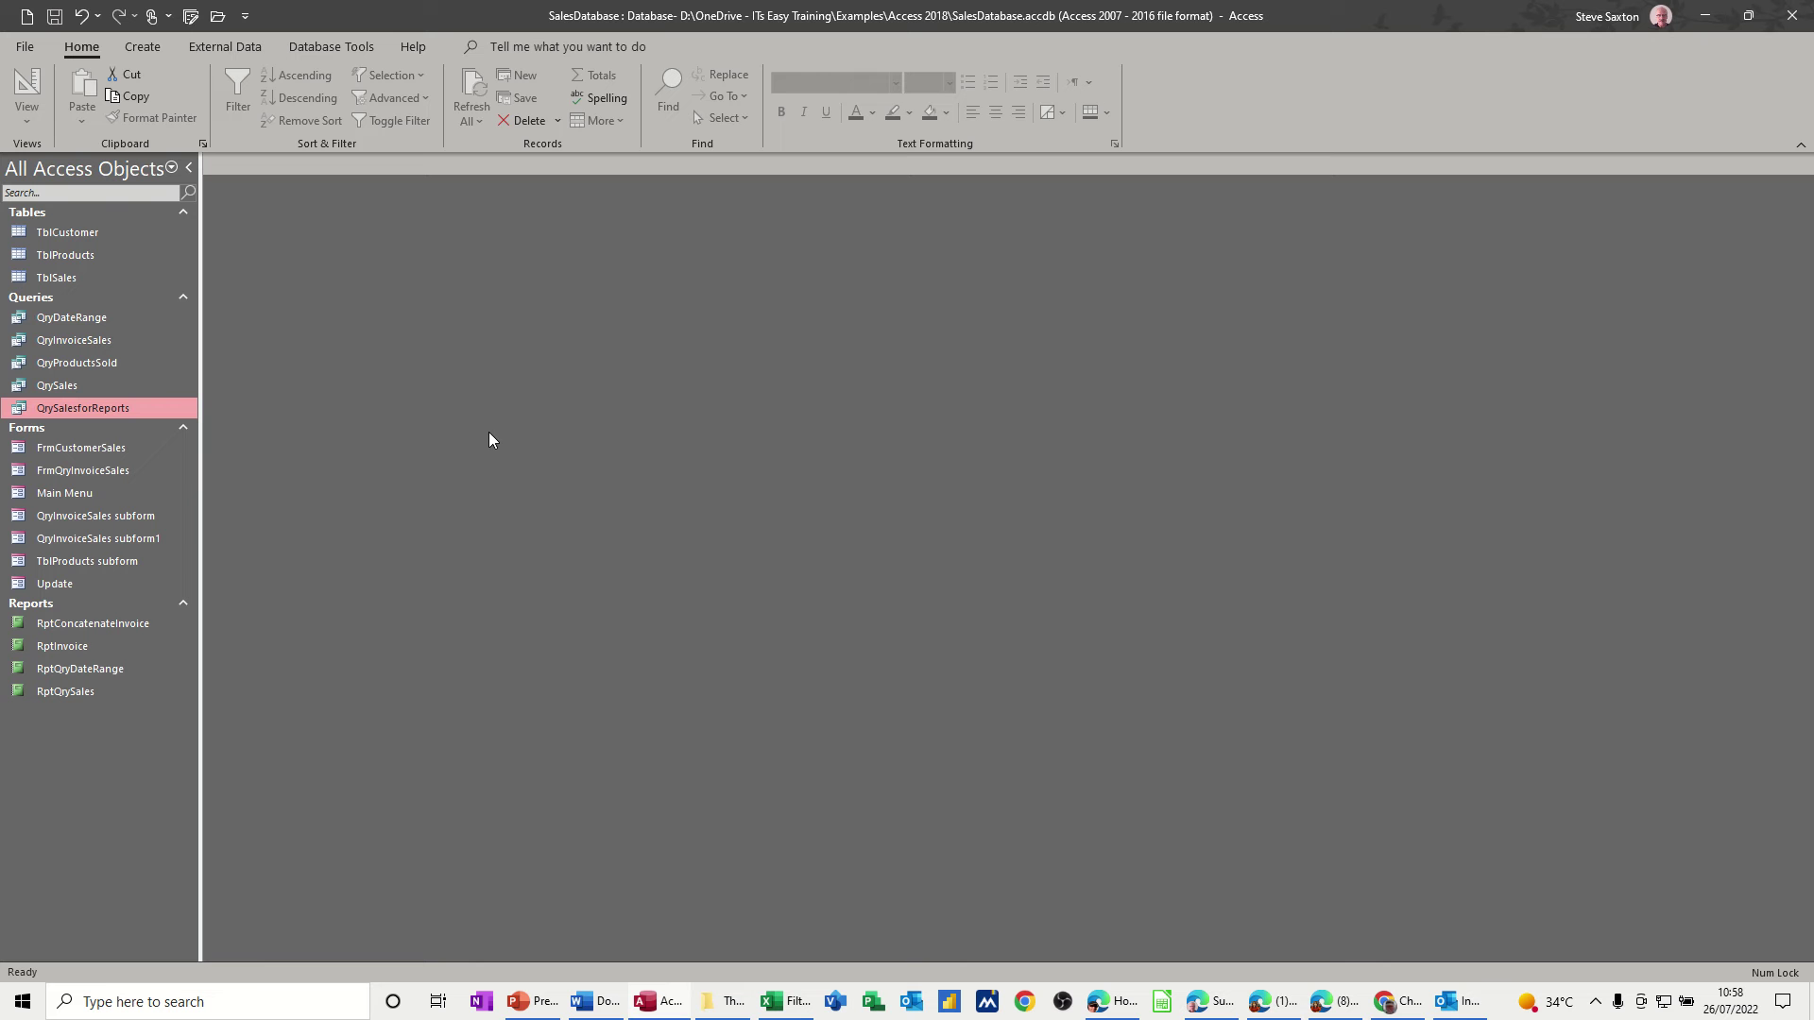
Step: Check TblProducts stock, then open FrmQryInvoiceSales in Form View on its first record
double_click(71, 255)
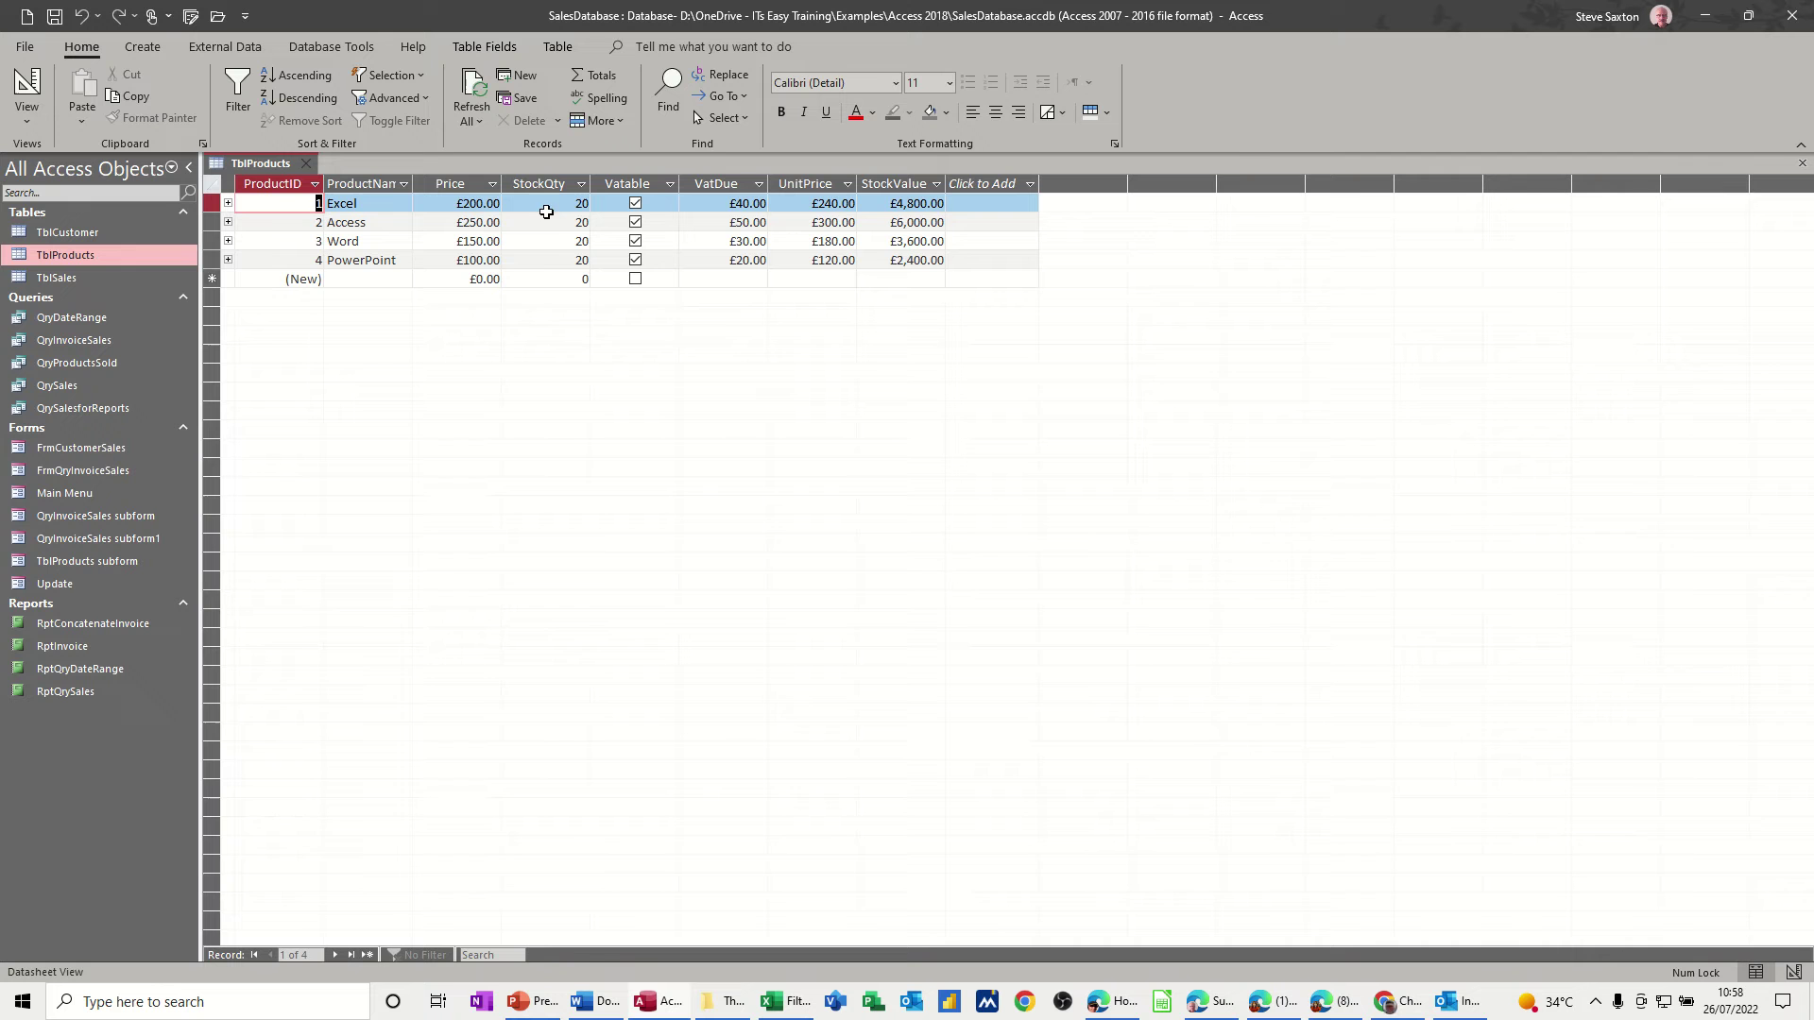
click(305, 165)
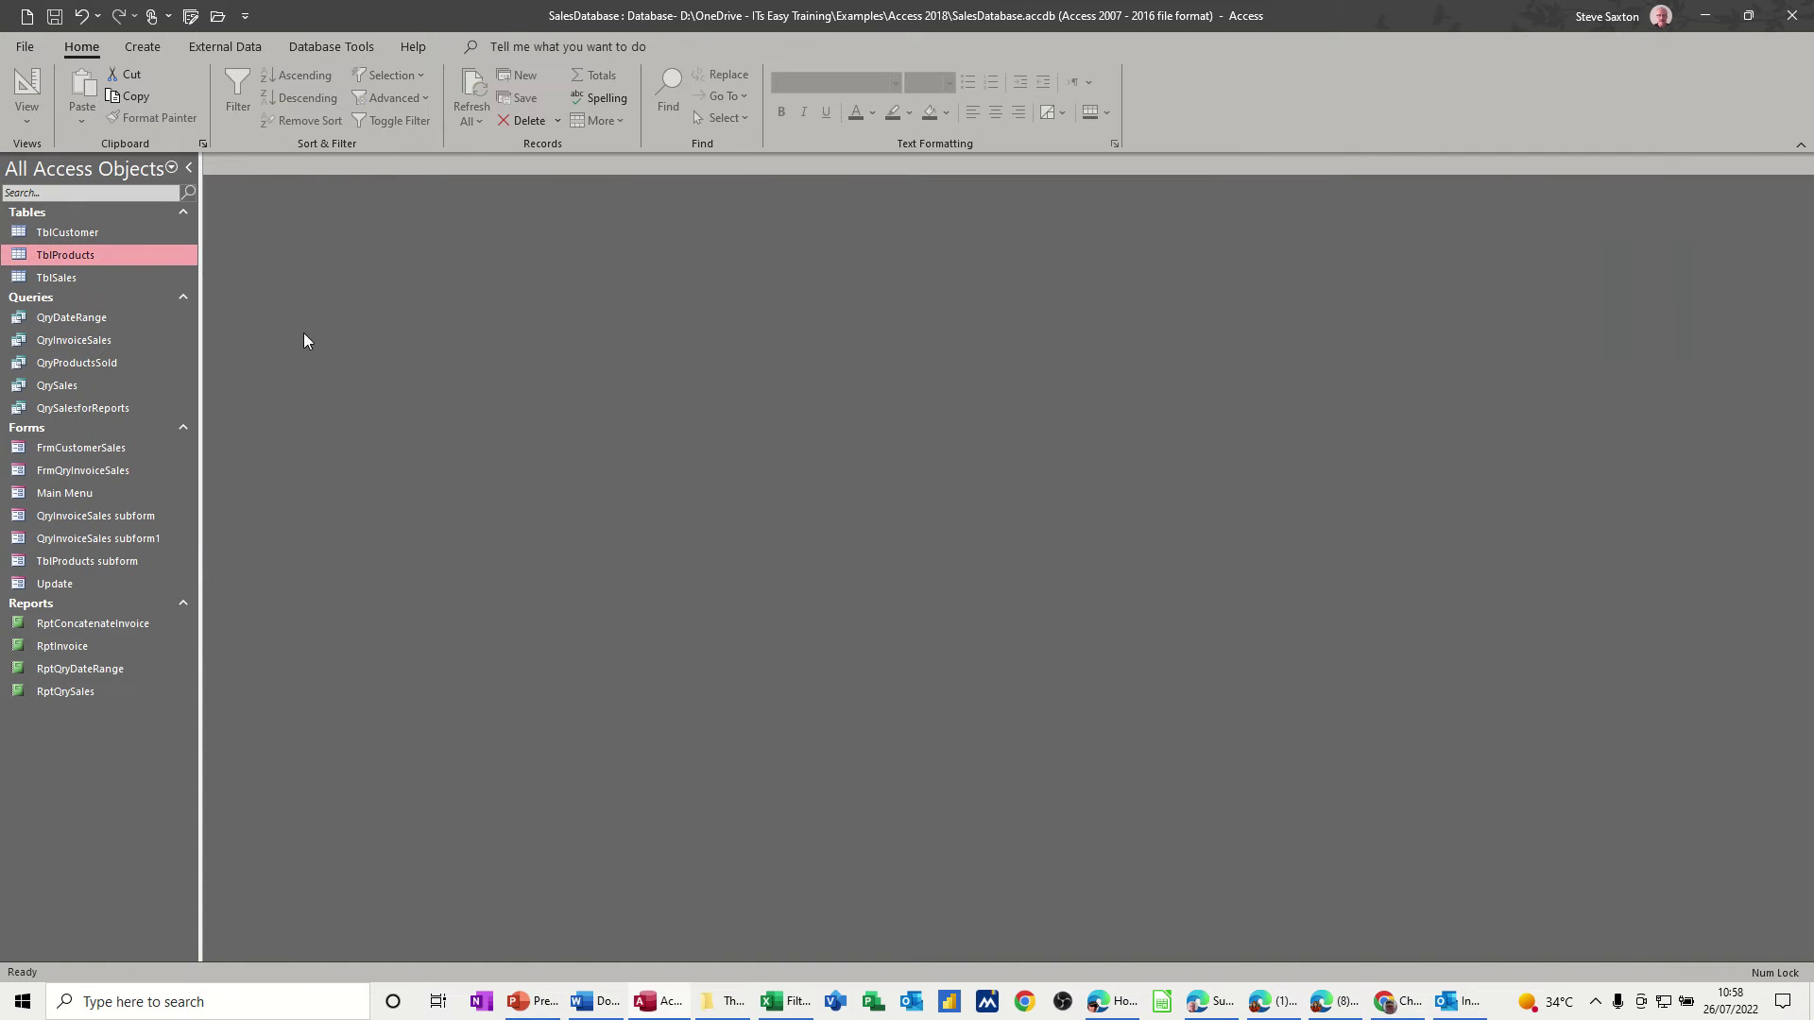
double_click(80, 474)
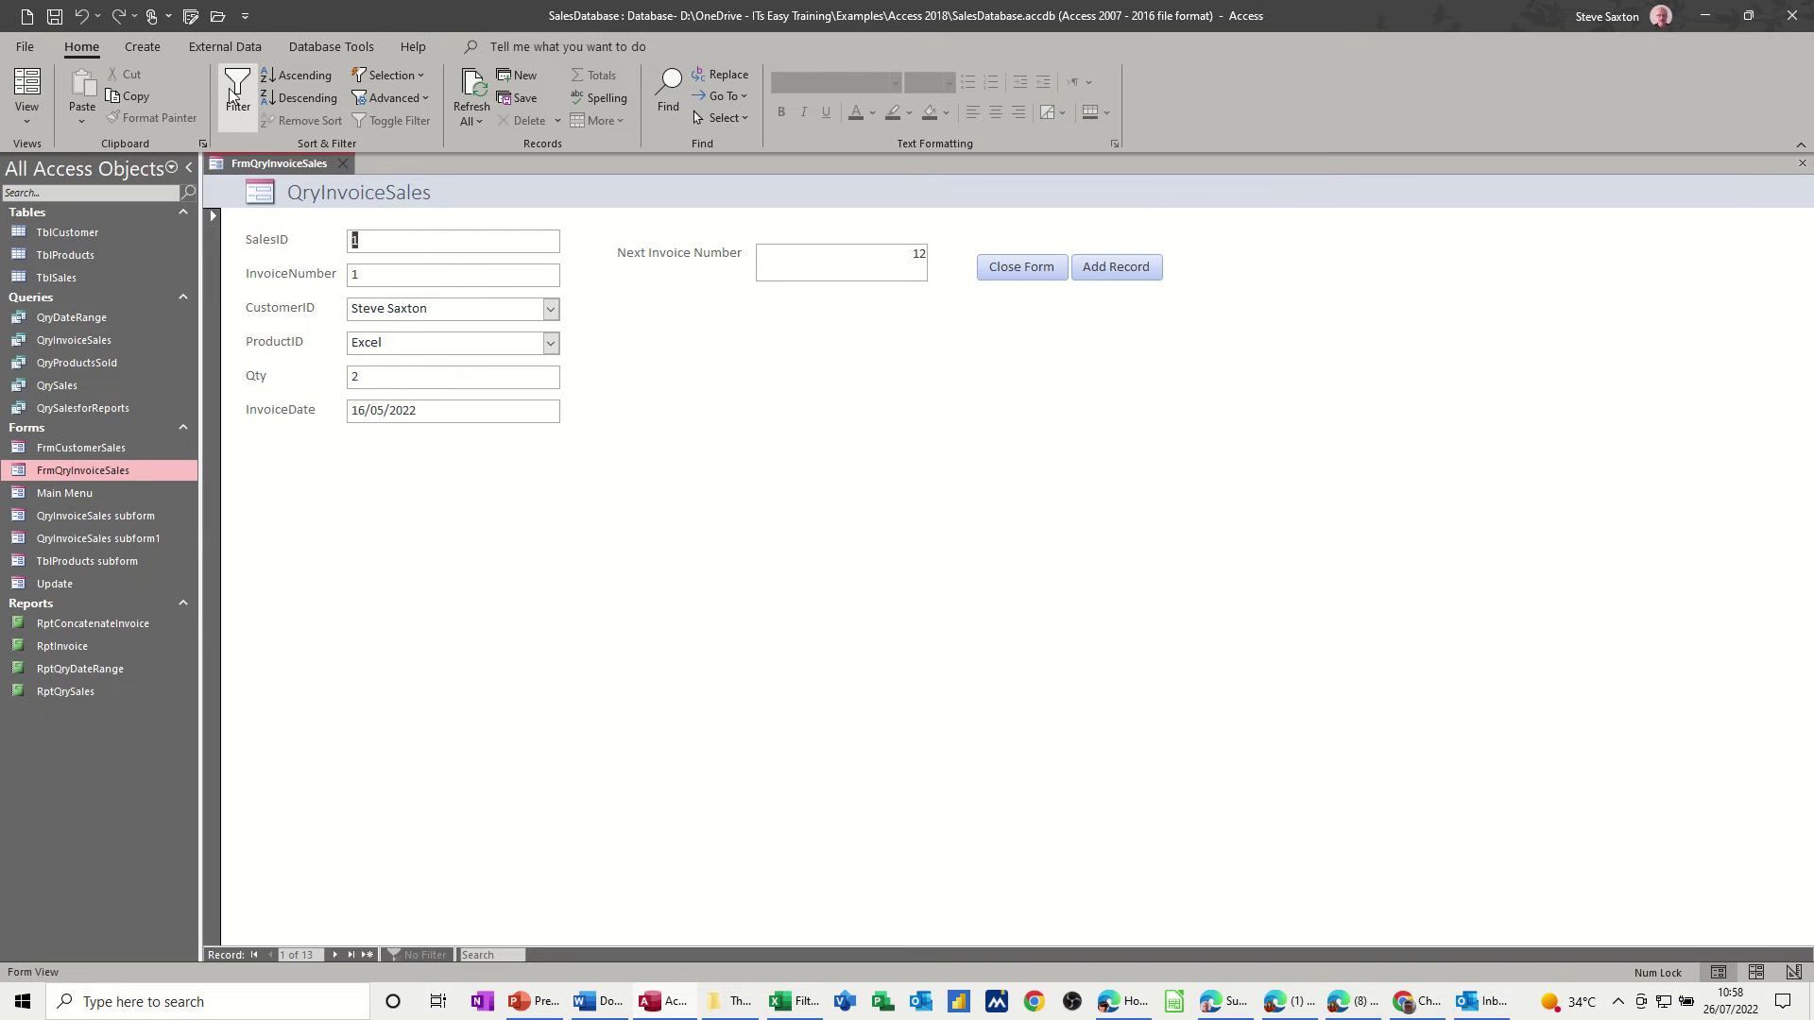
click(143, 49)
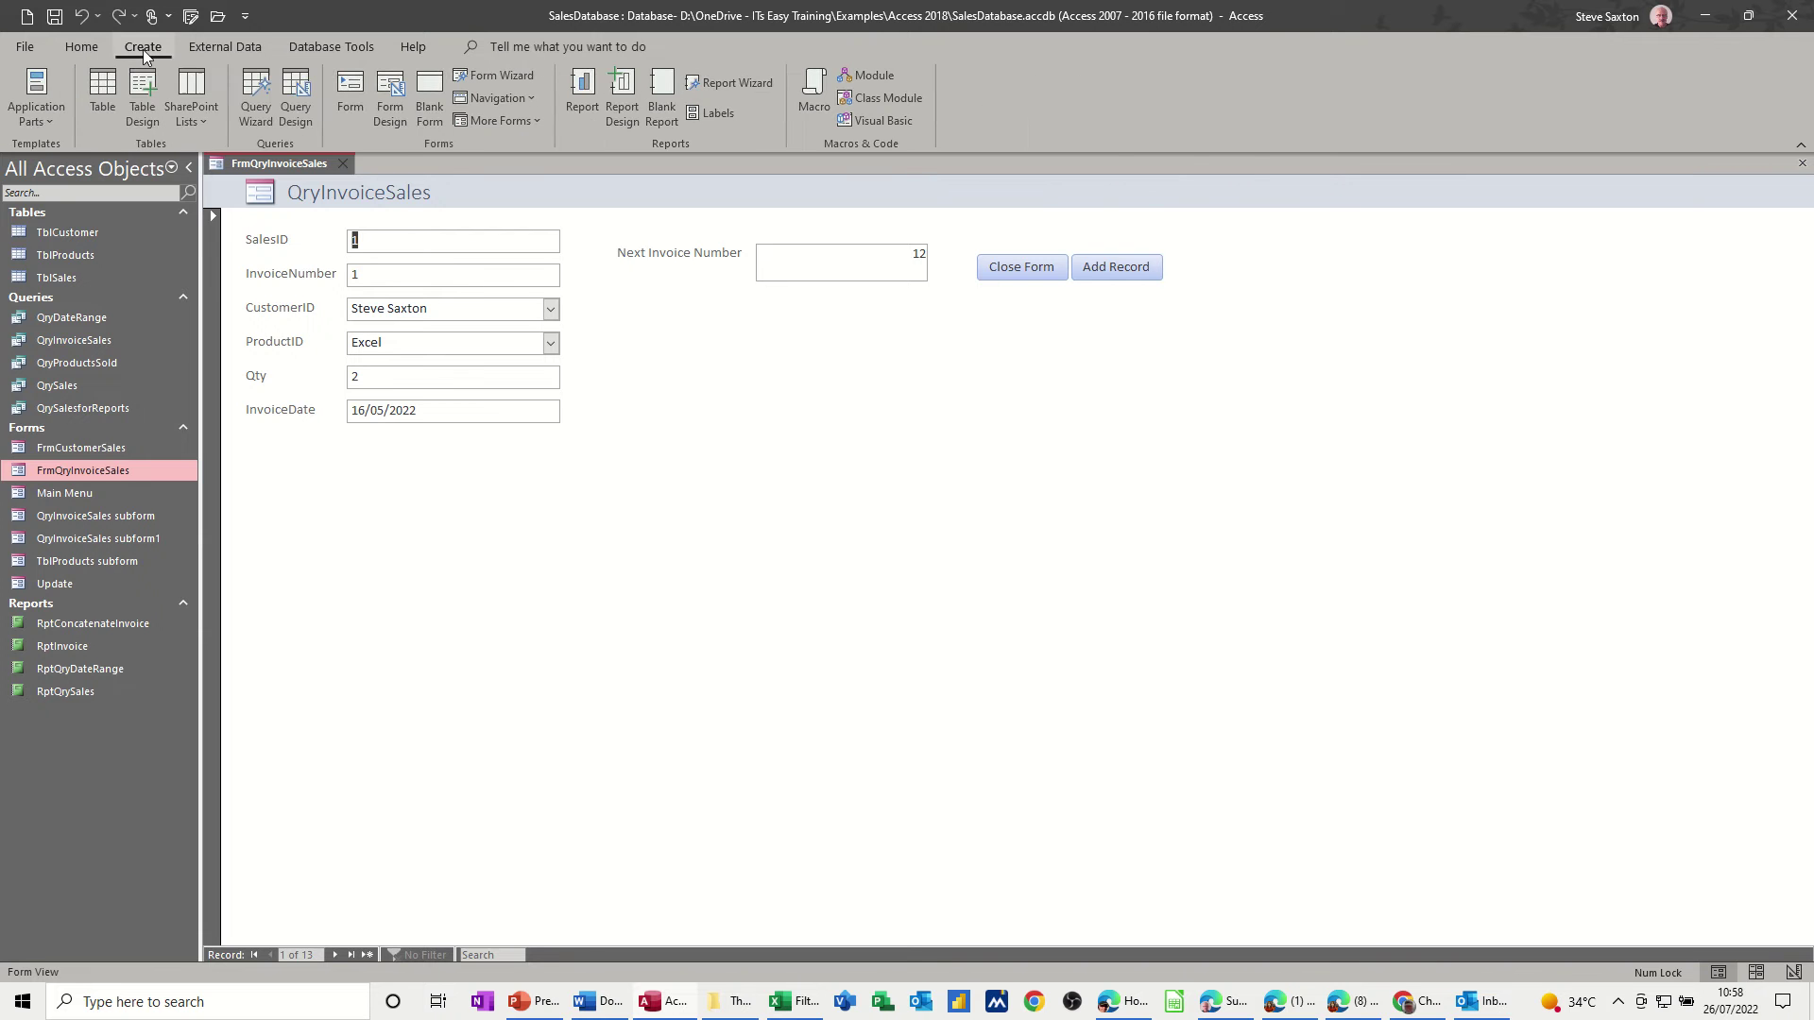
Step: Create a new update query on TblProducts containing the StockQty field
click(299, 94)
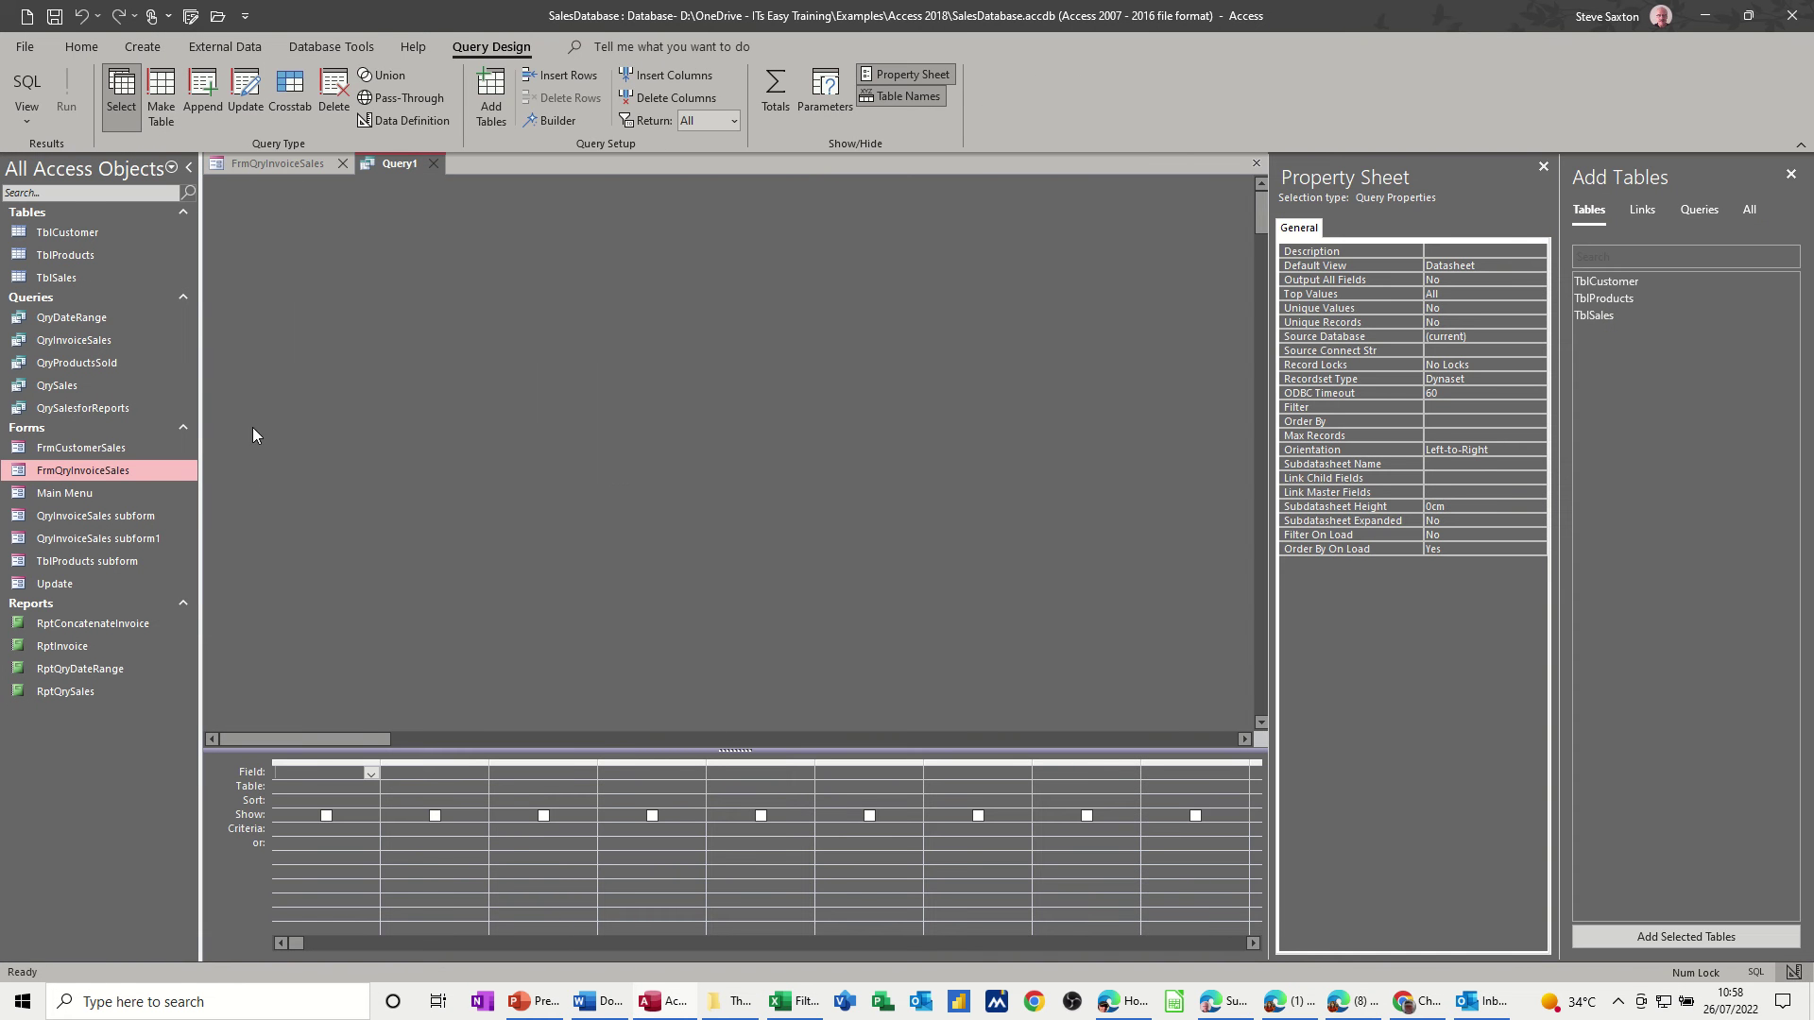
click(84, 255)
drag(84, 257, 381, 437)
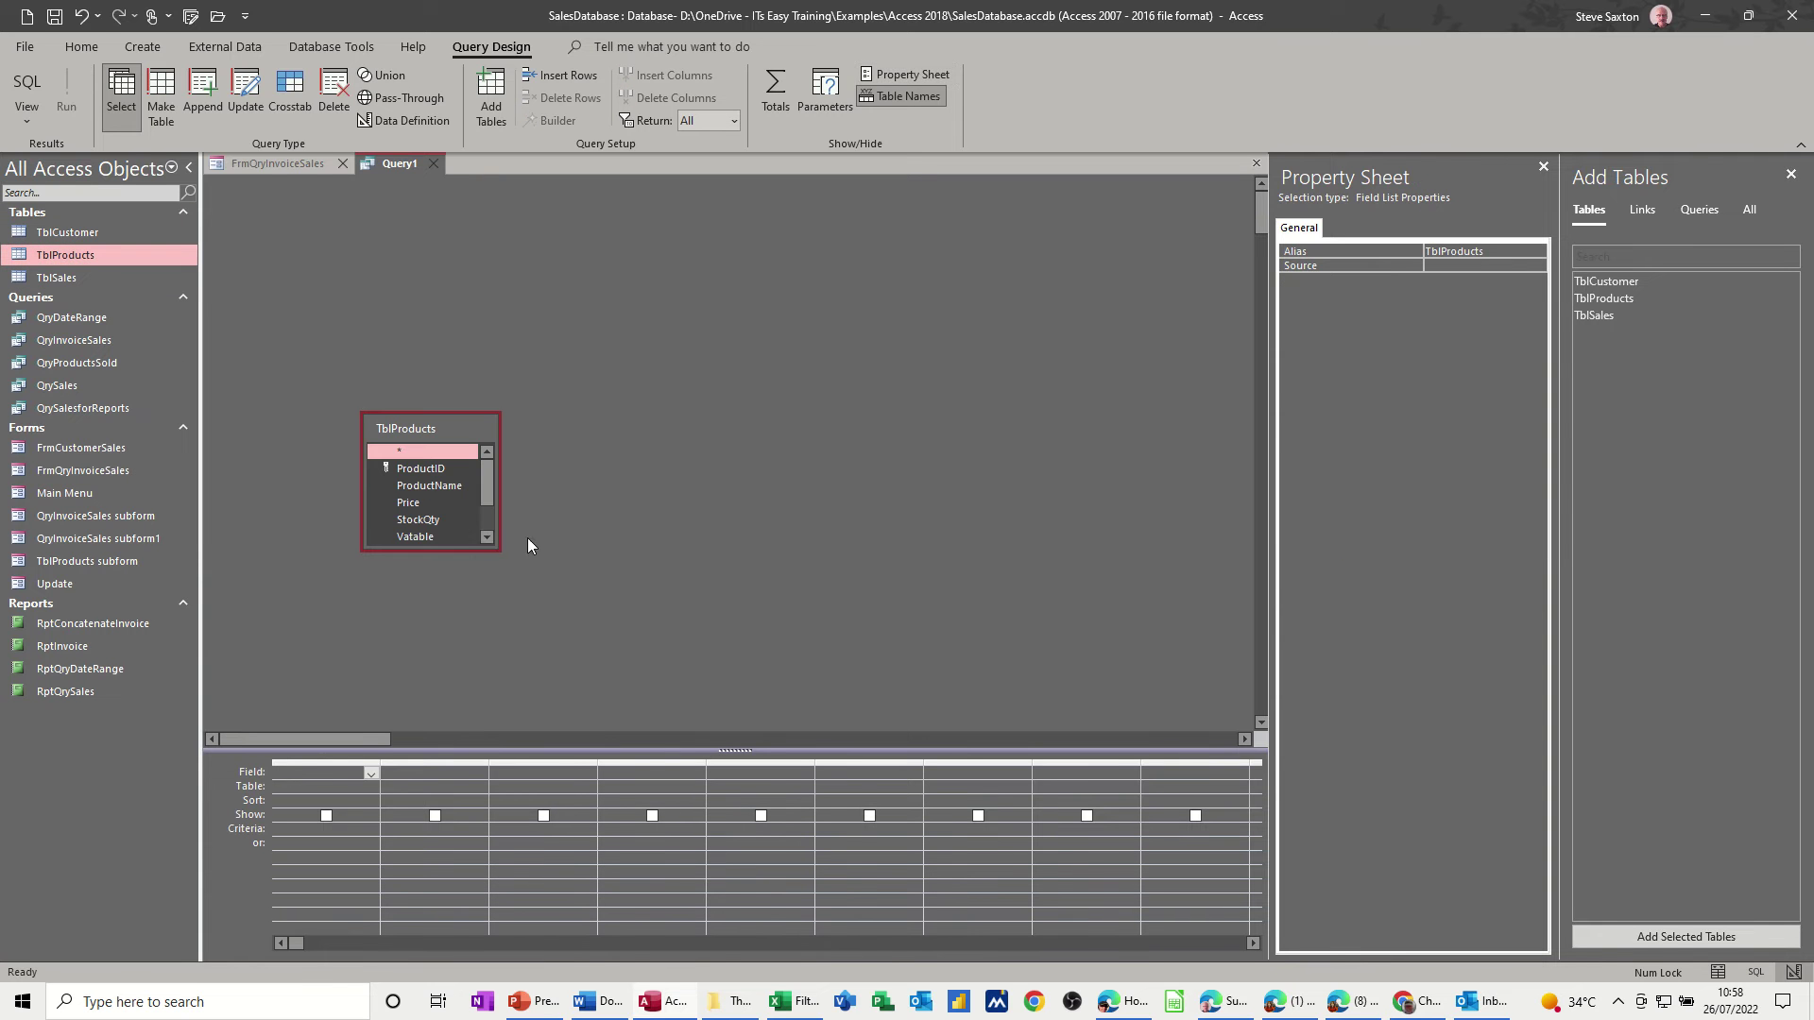
double_click(419, 520)
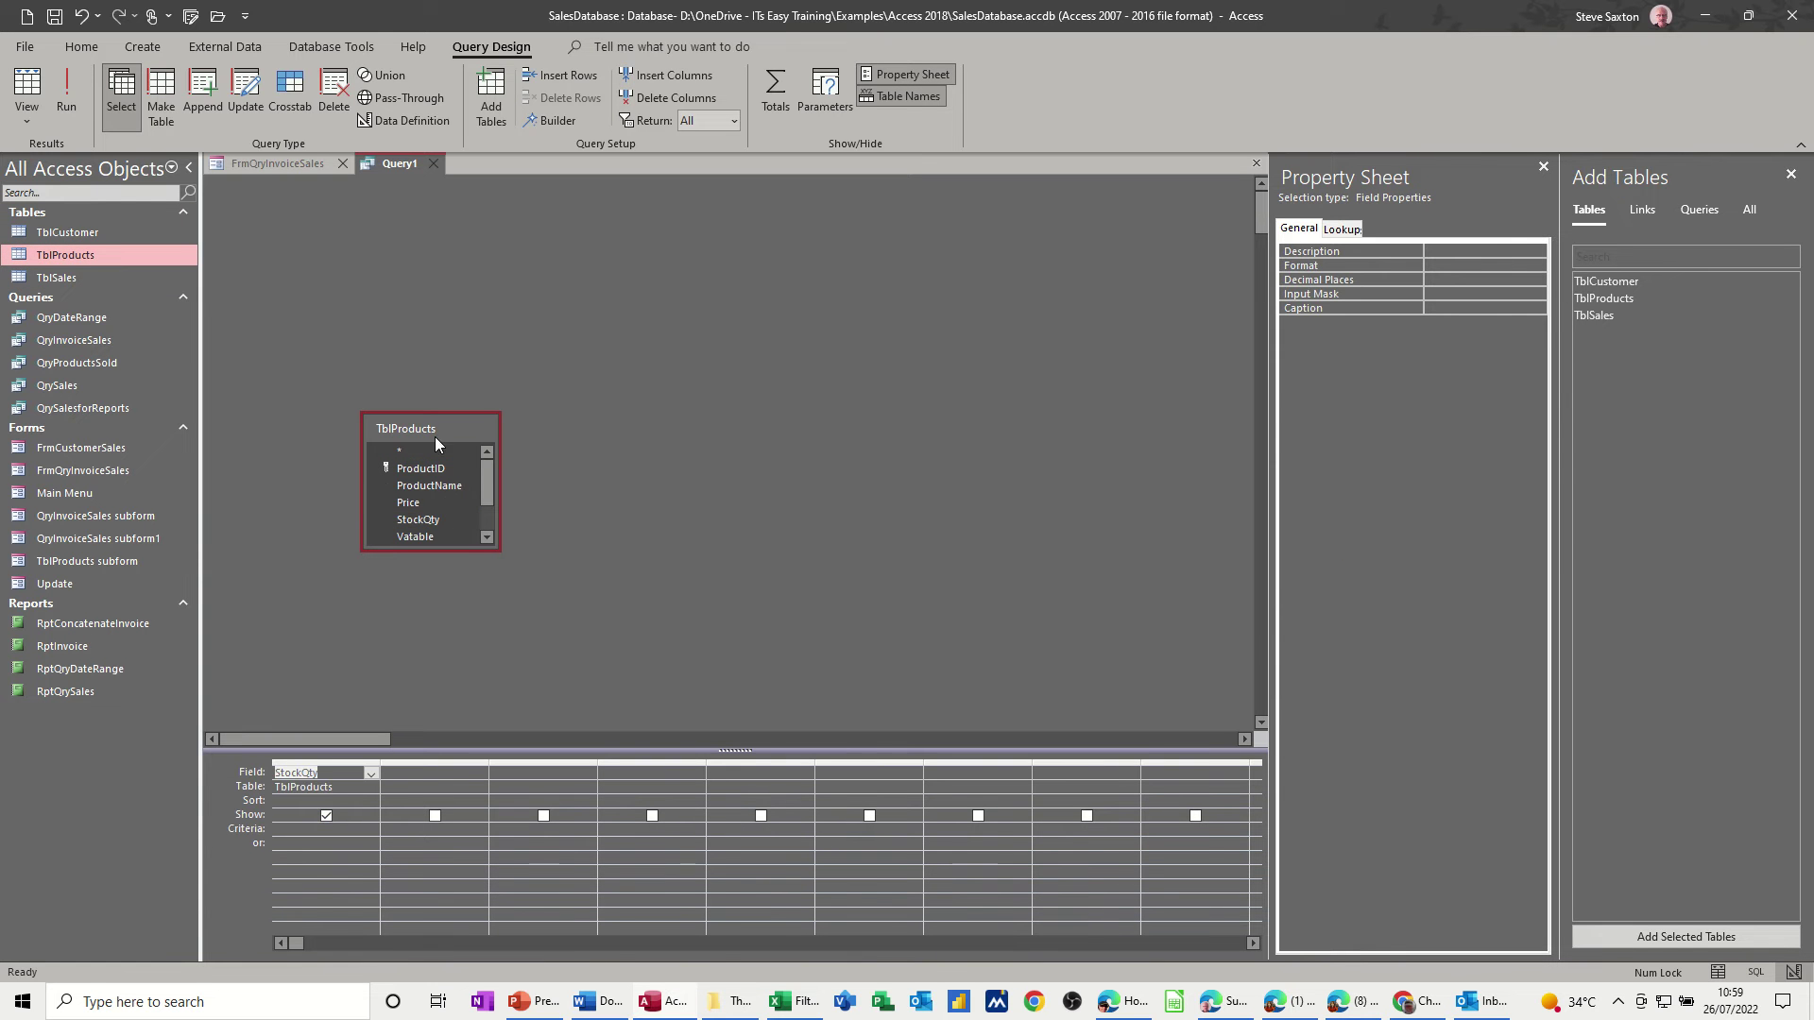
click(247, 91)
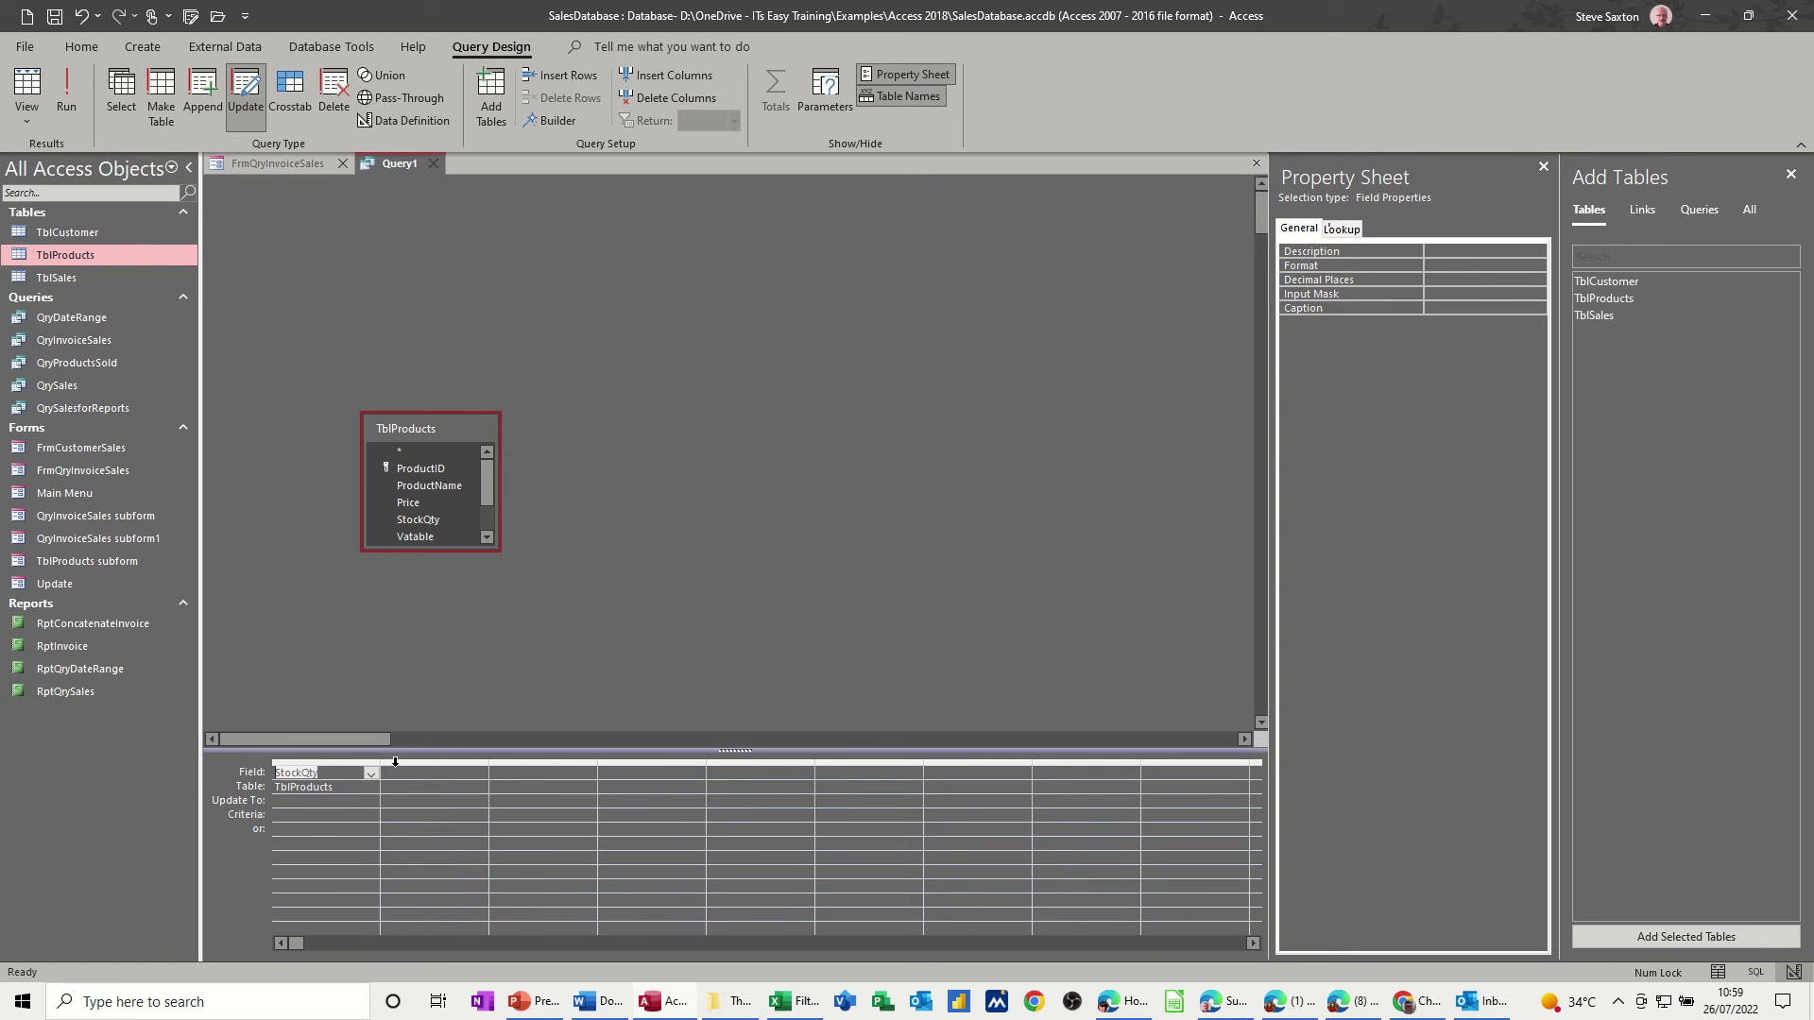
click(284, 805)
Step: Set StockQty's Update To to [TblProducts]![StockQty] - Forms![FrmQryInvoiceSales]![Qty] via Expression Builder
click(548, 123)
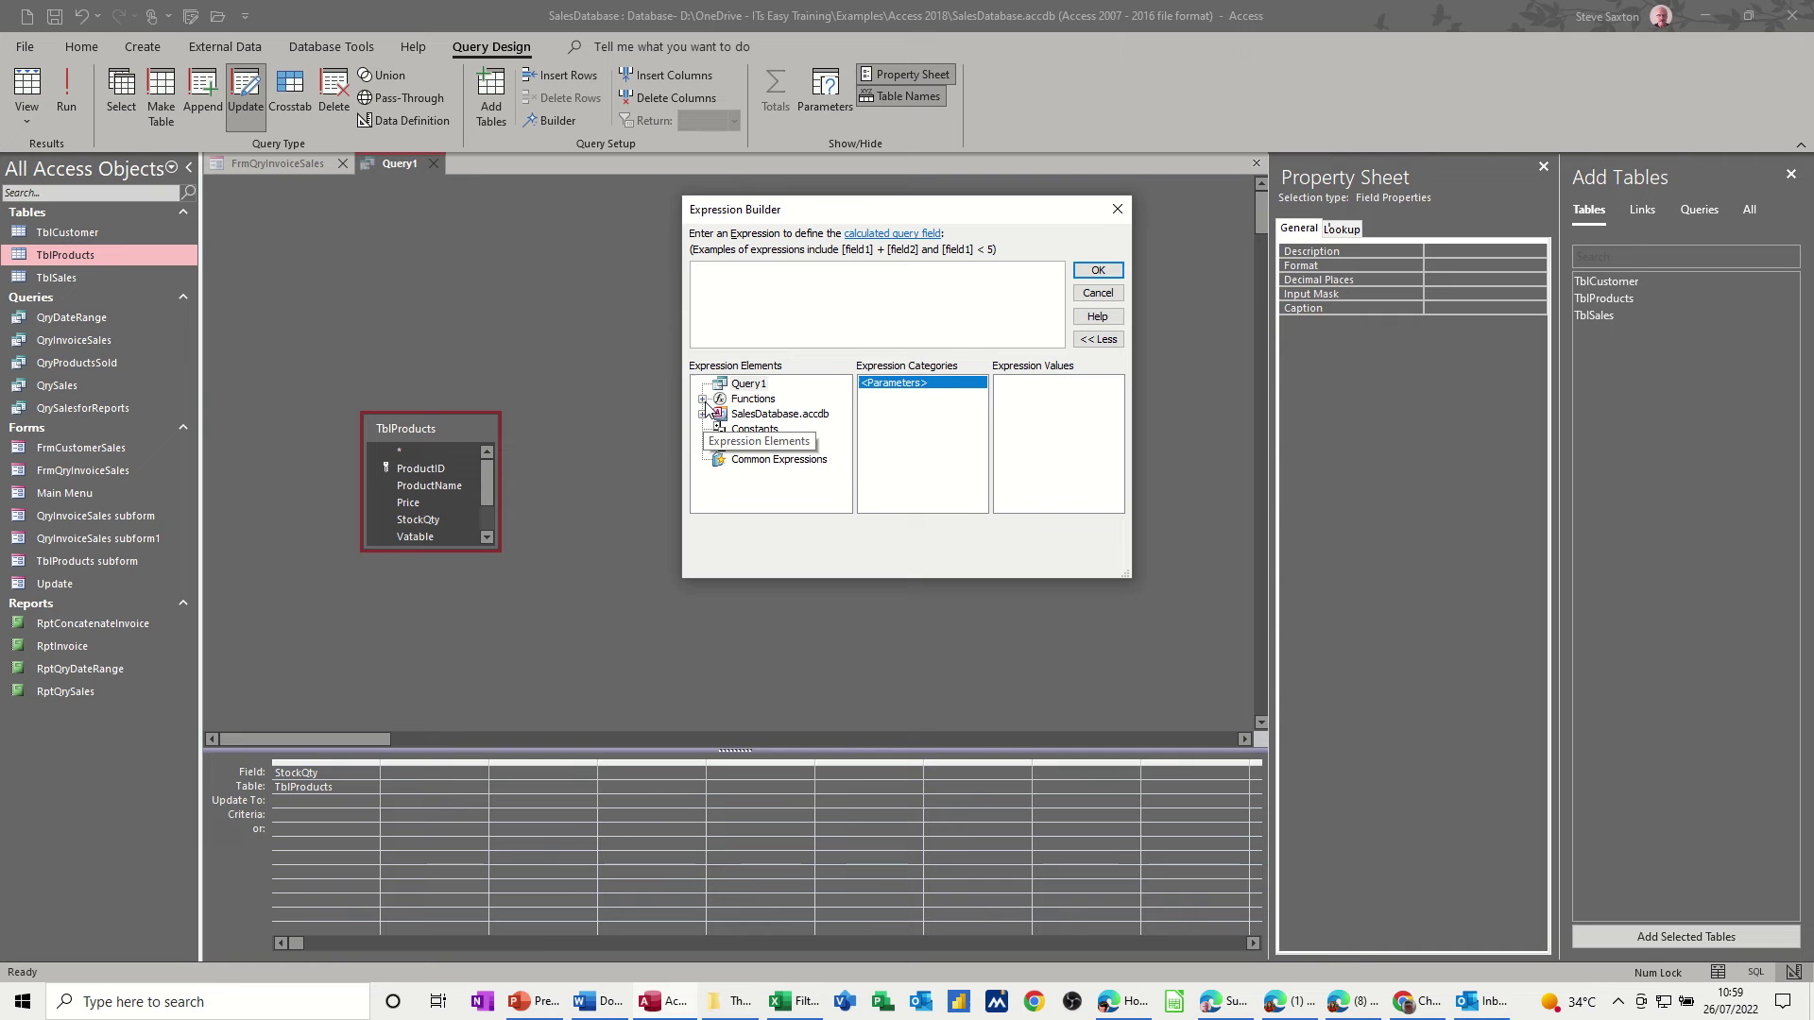
click(702, 415)
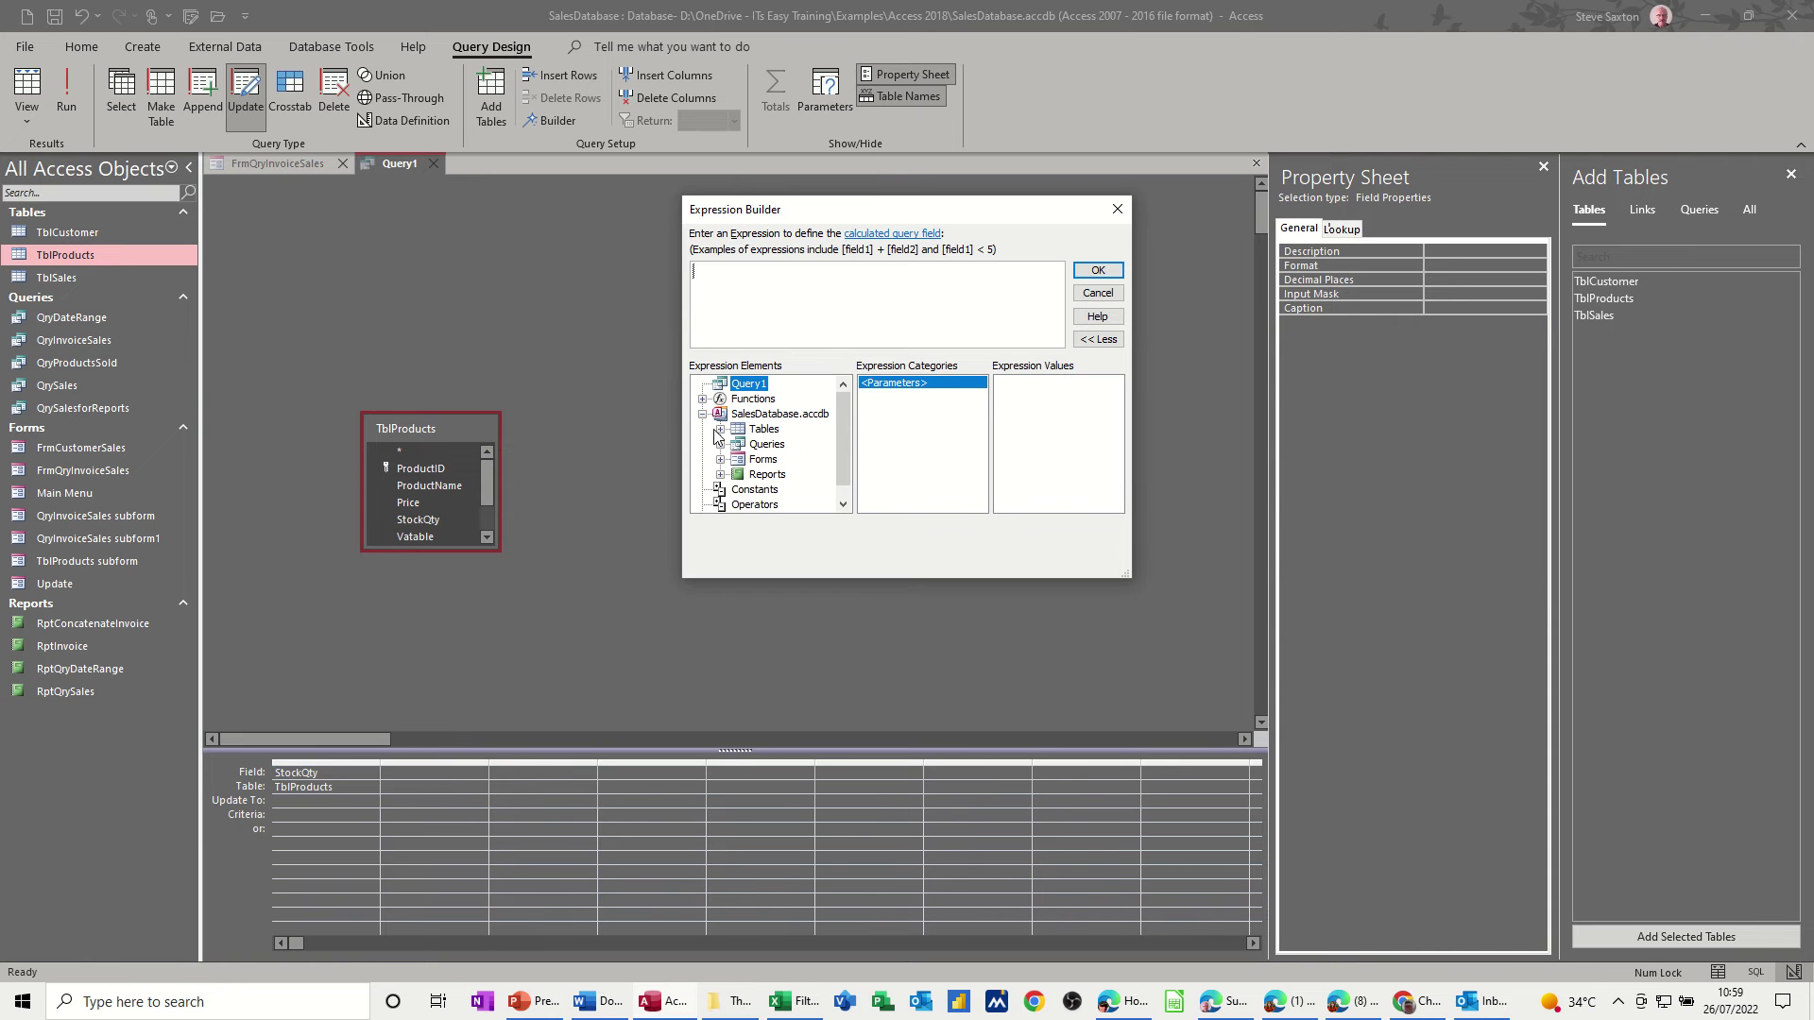
click(720, 430)
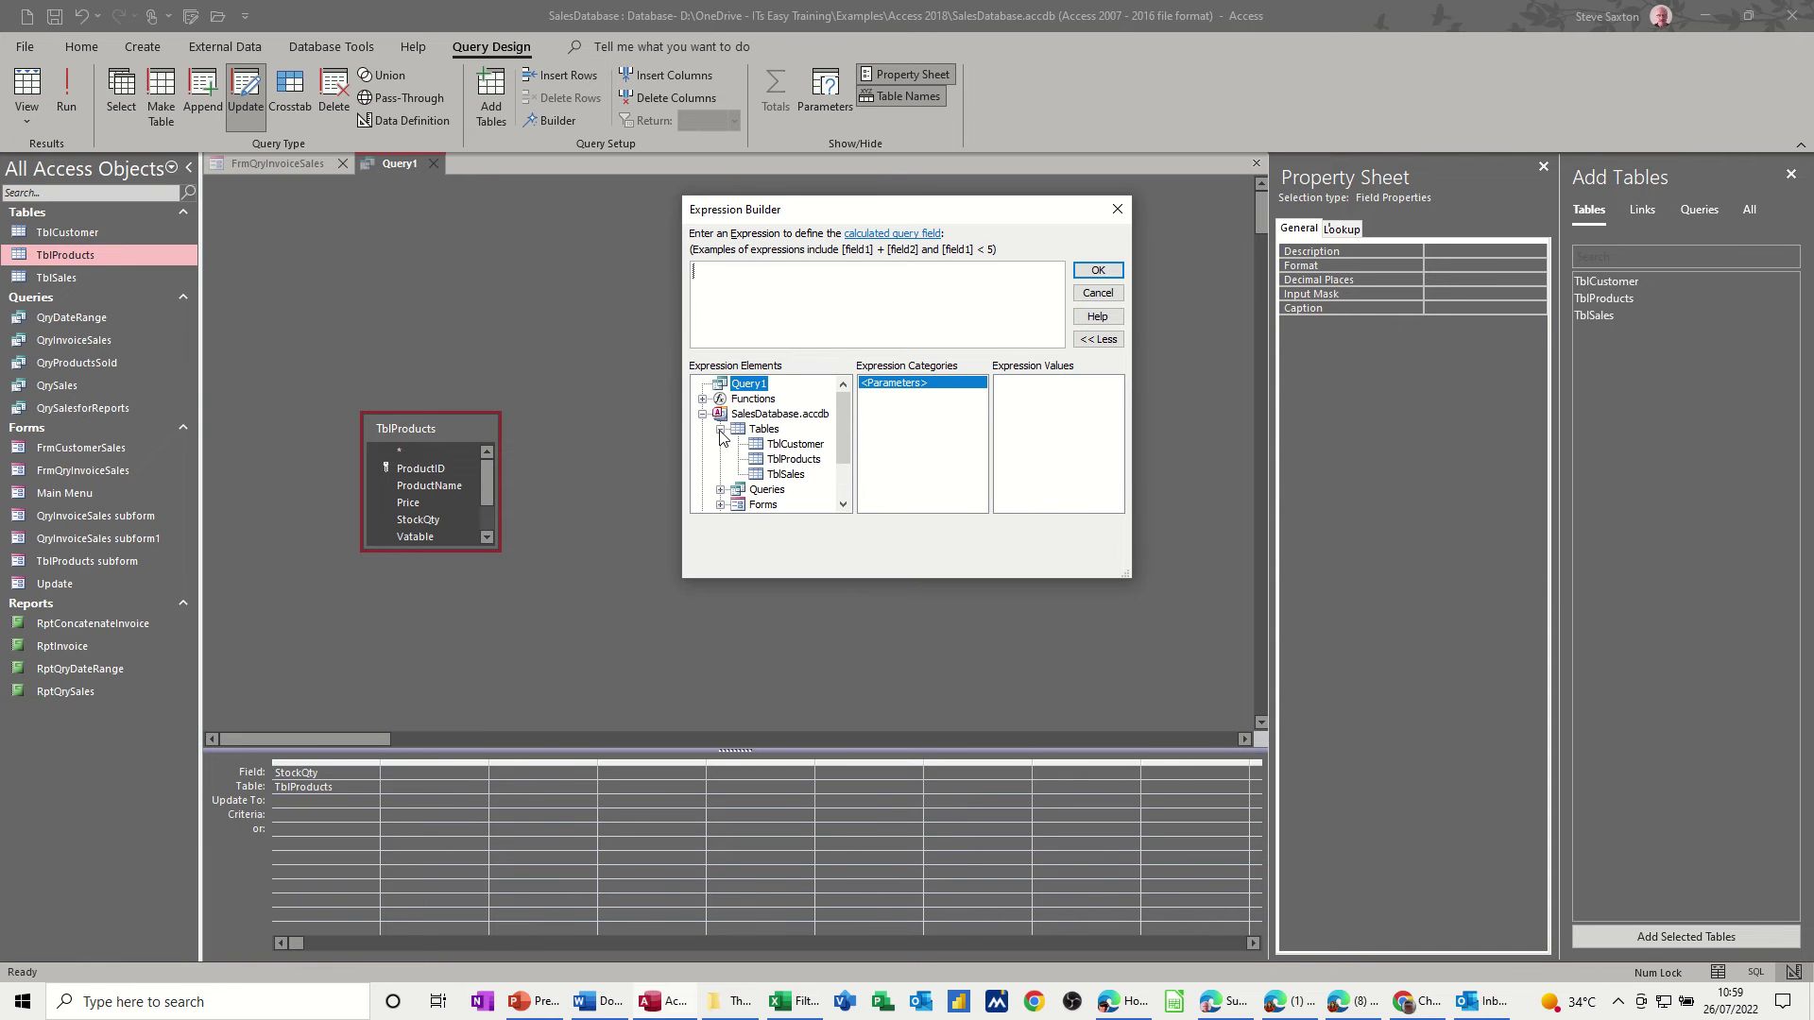
click(759, 460)
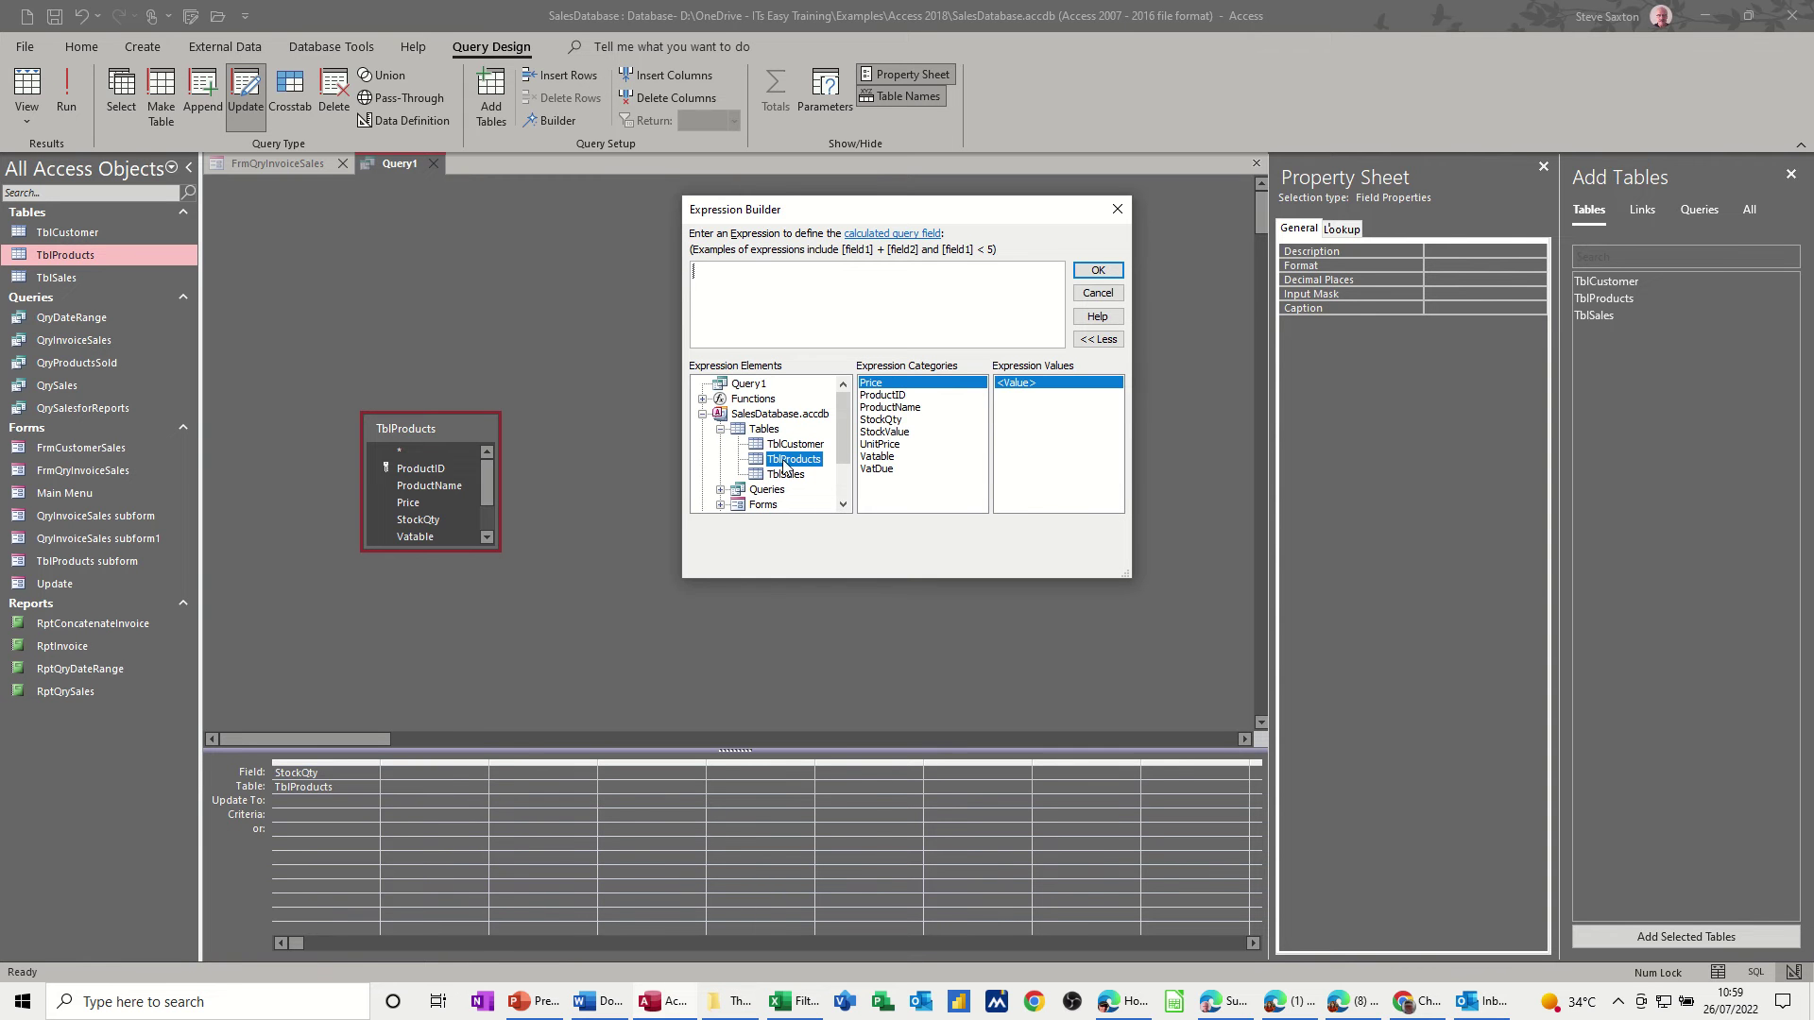
double_click(881, 421)
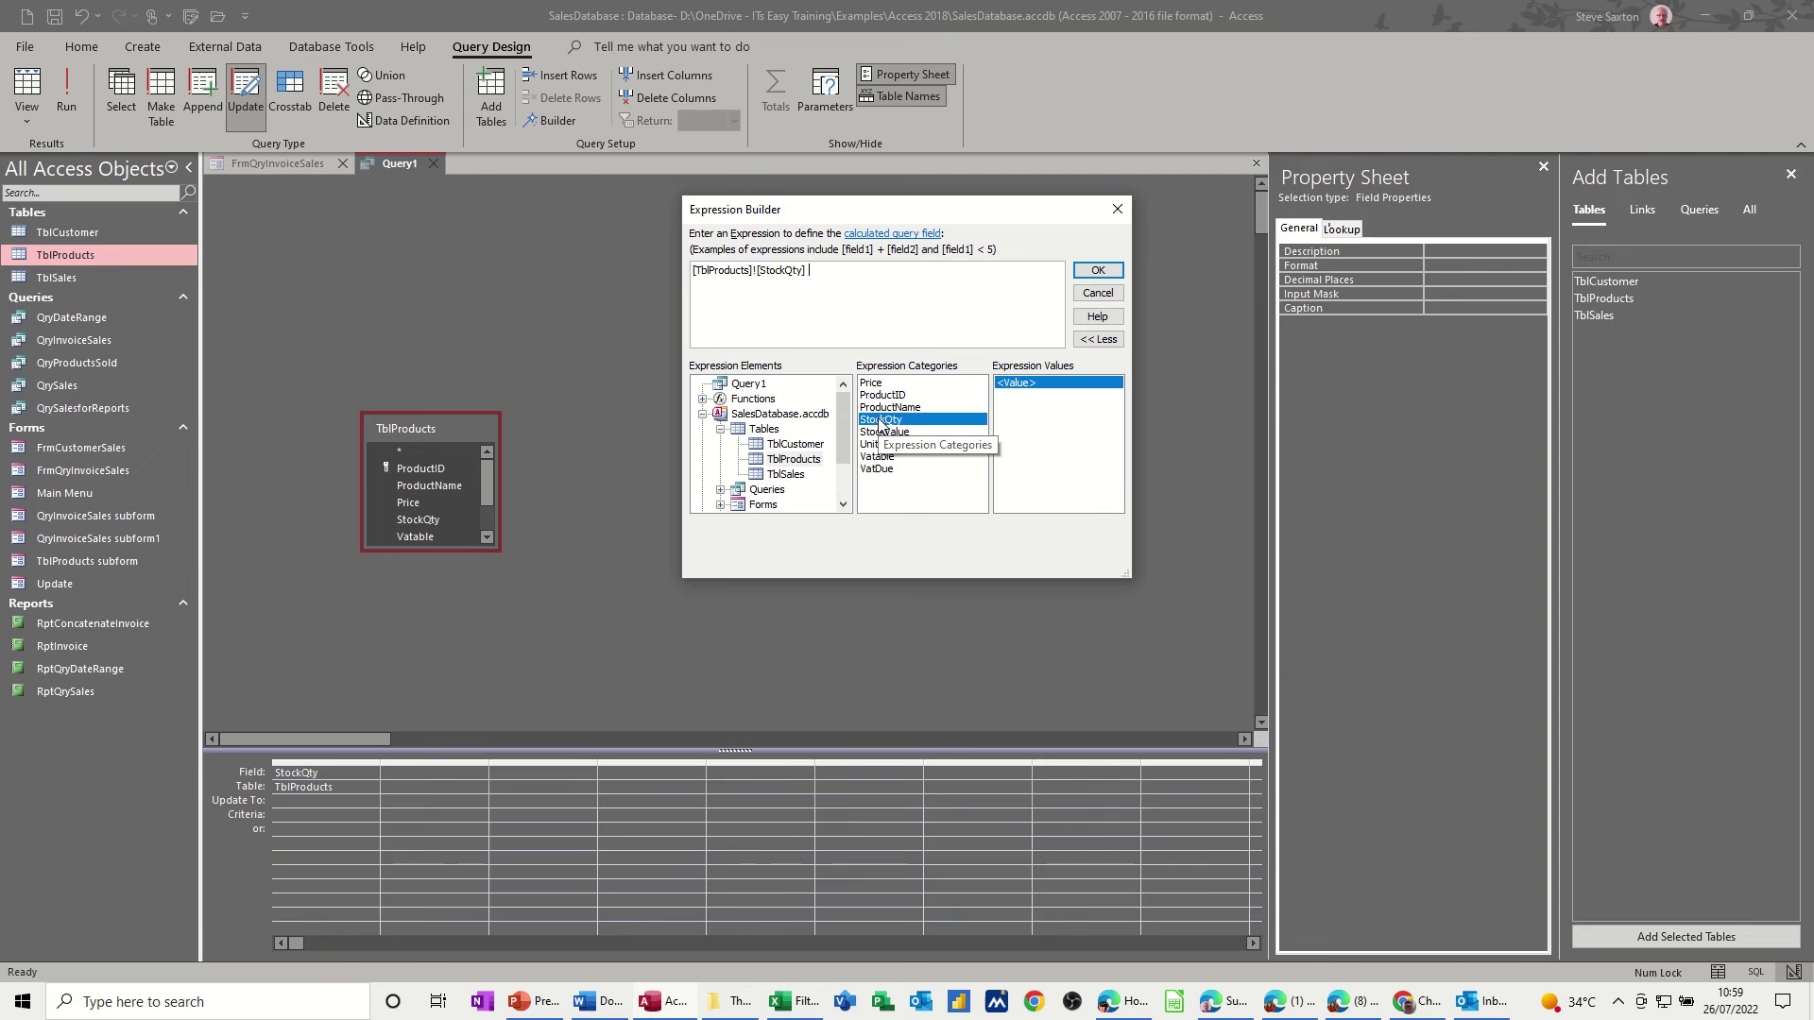
text(-)
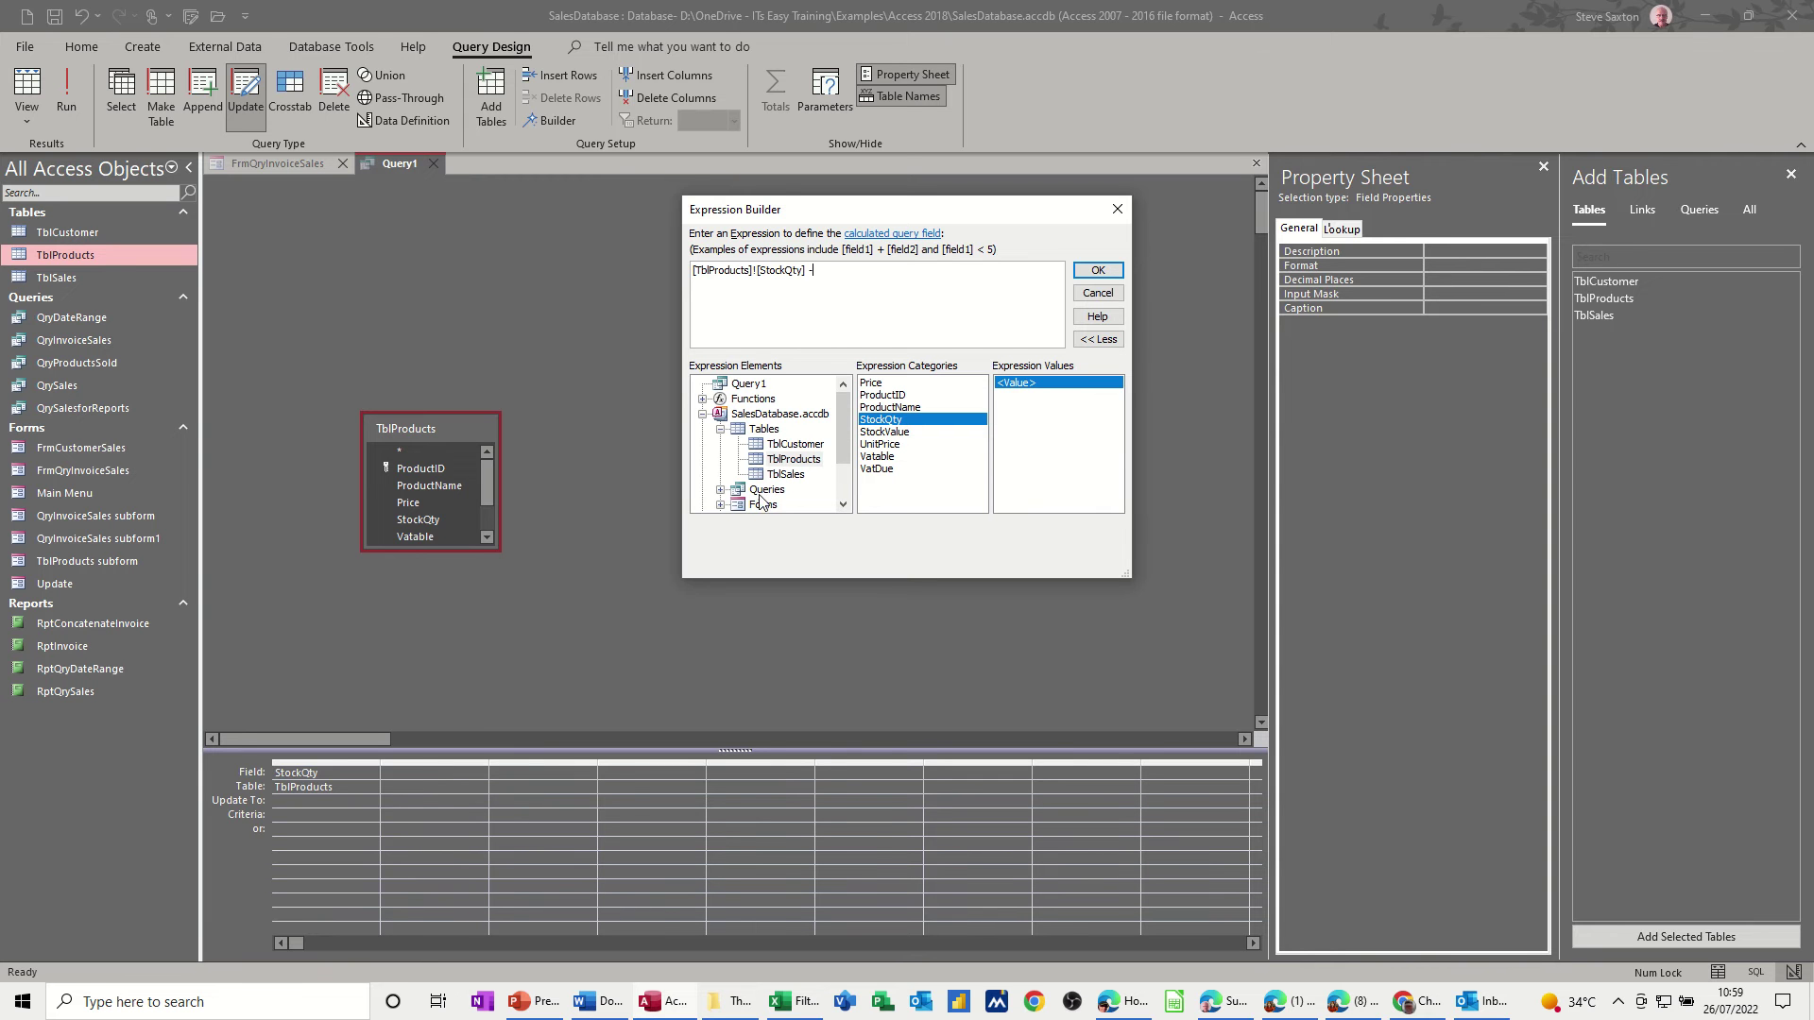
click(720, 506)
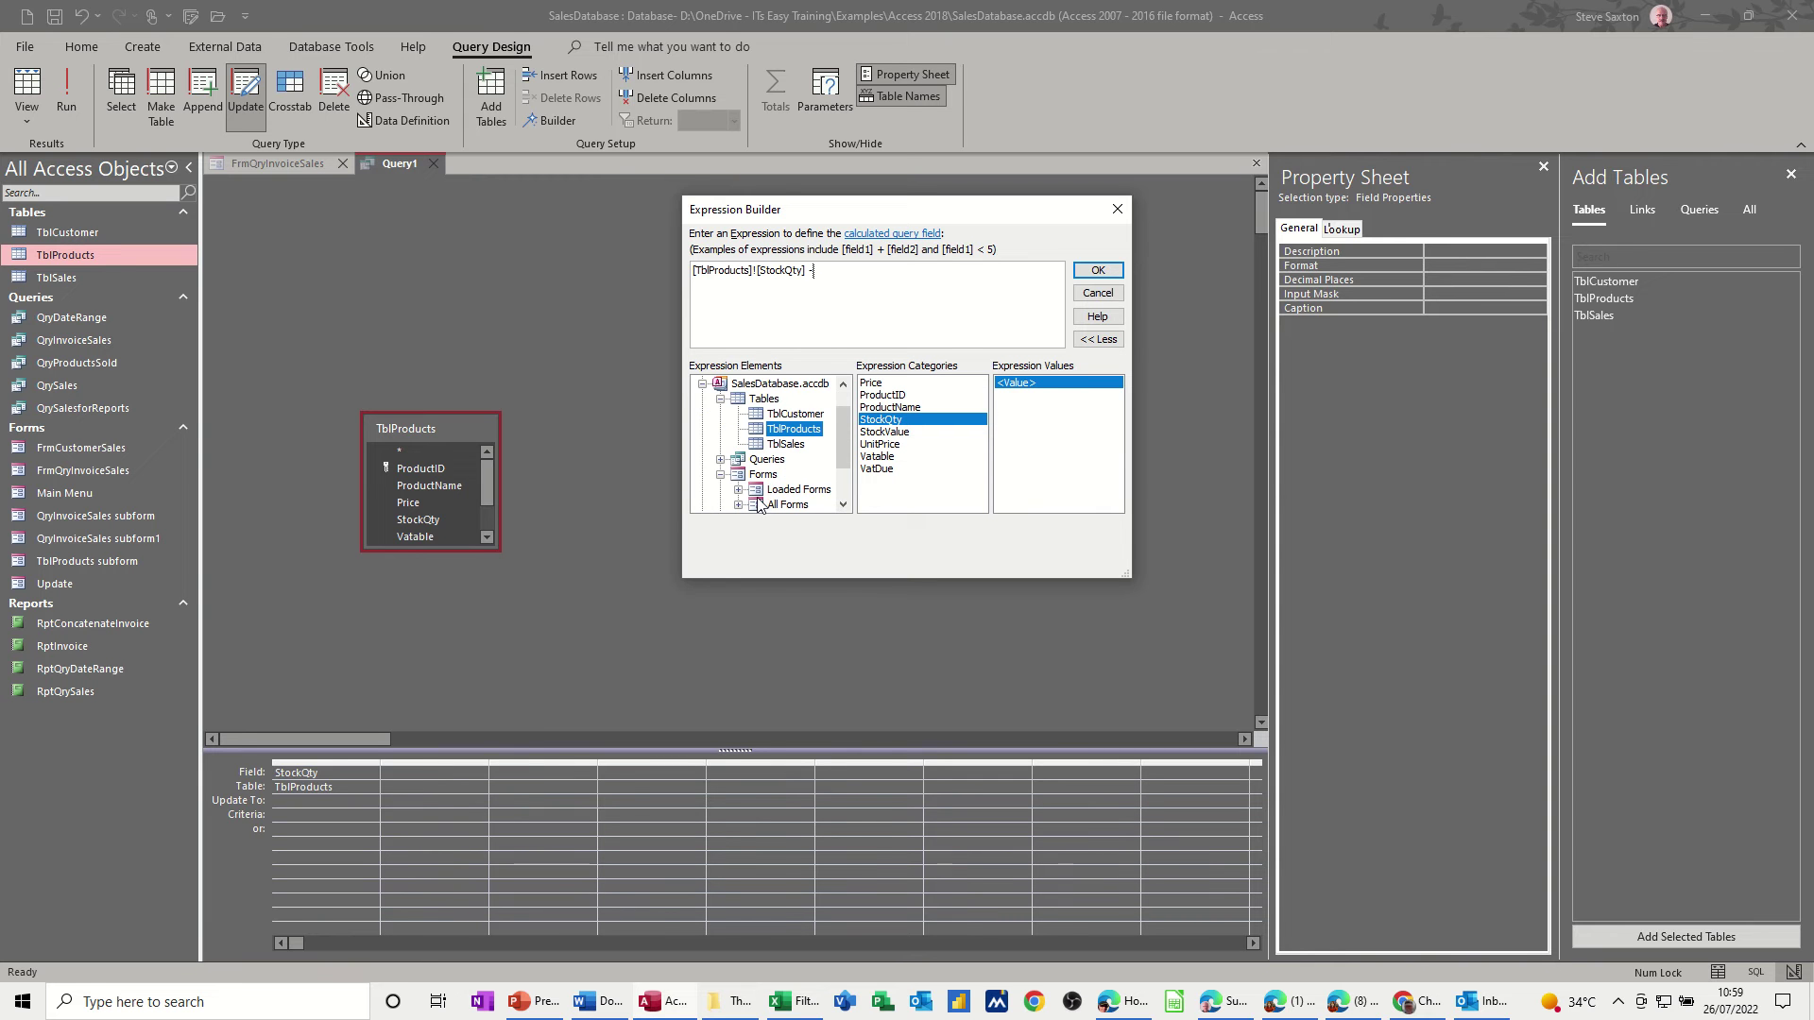
click(738, 489)
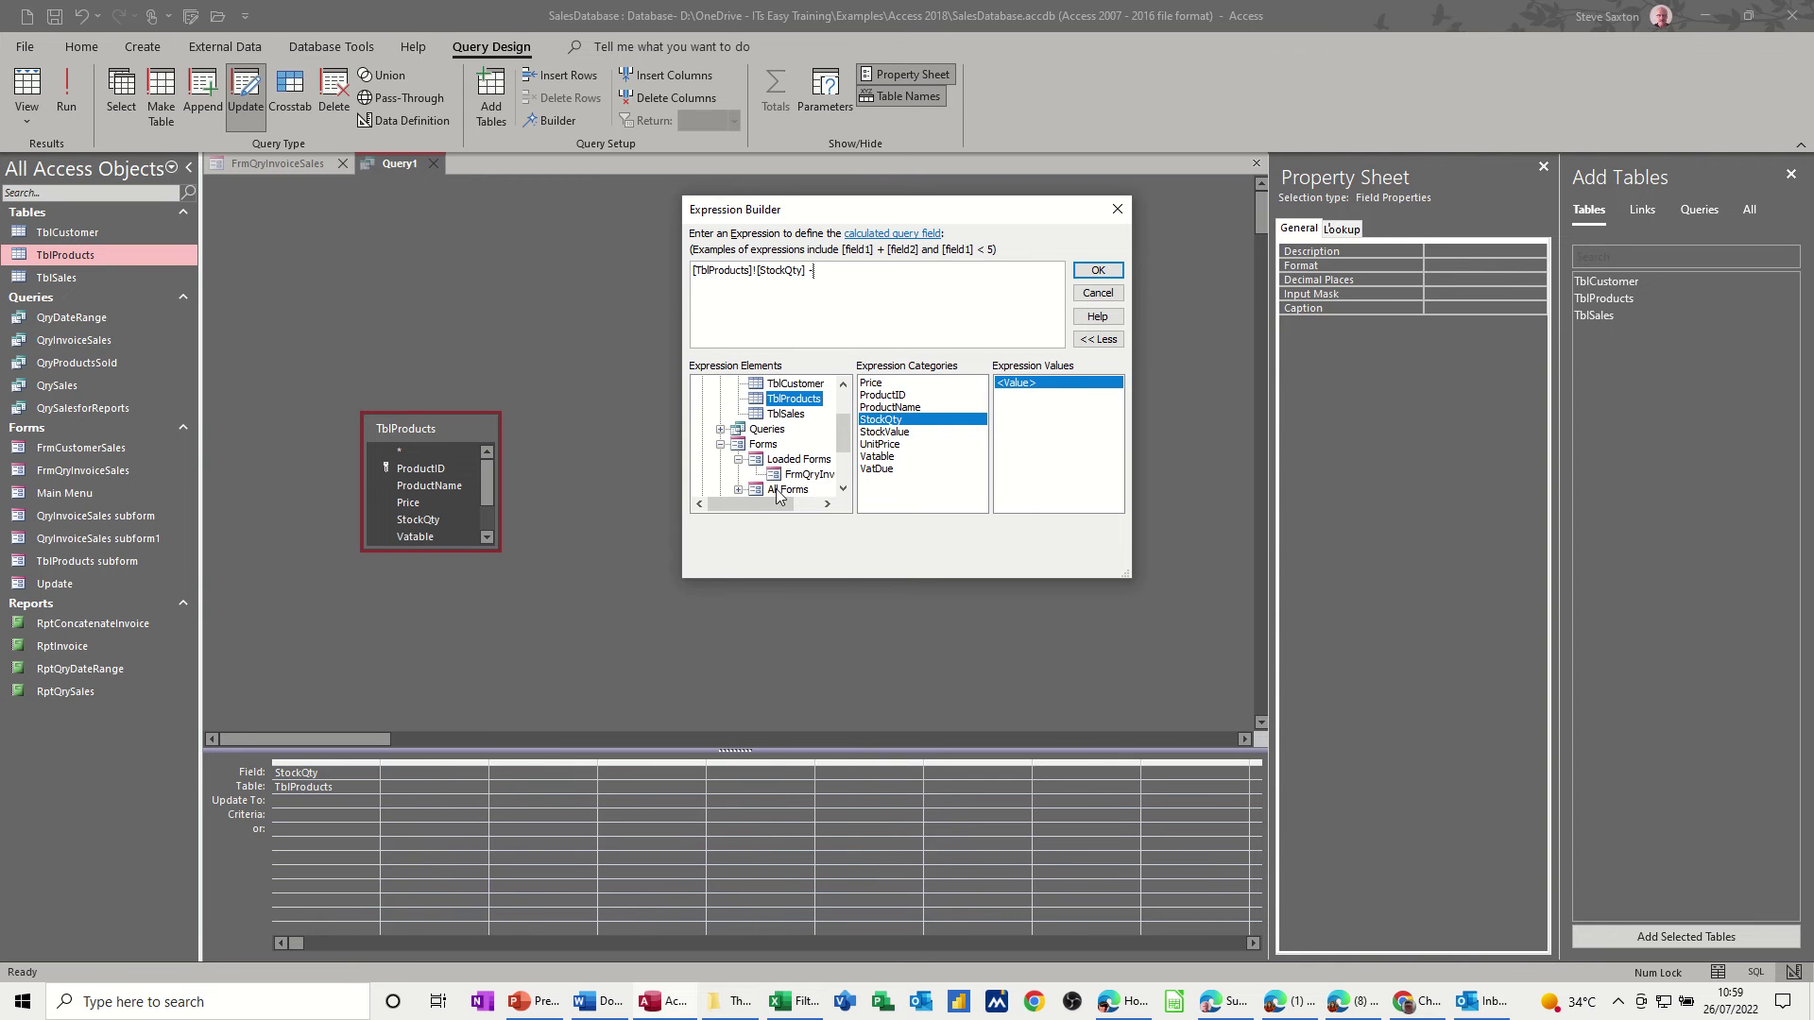
click(797, 475)
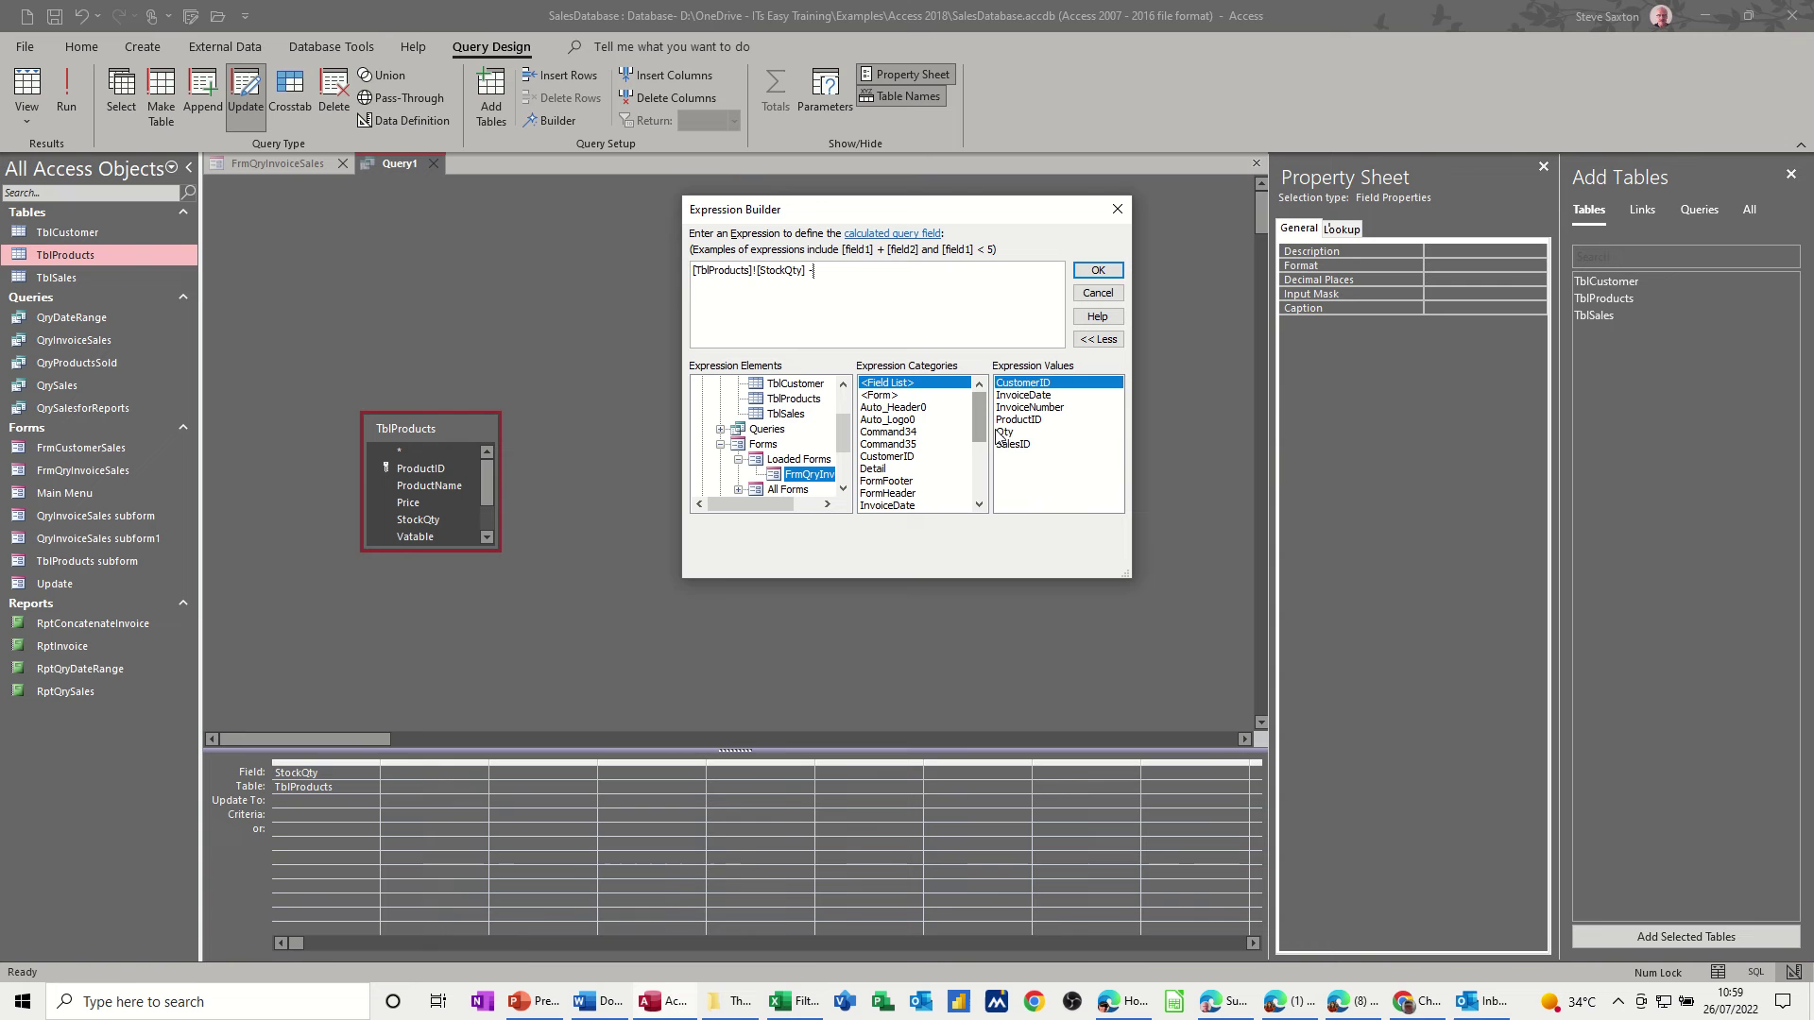
click(1011, 434)
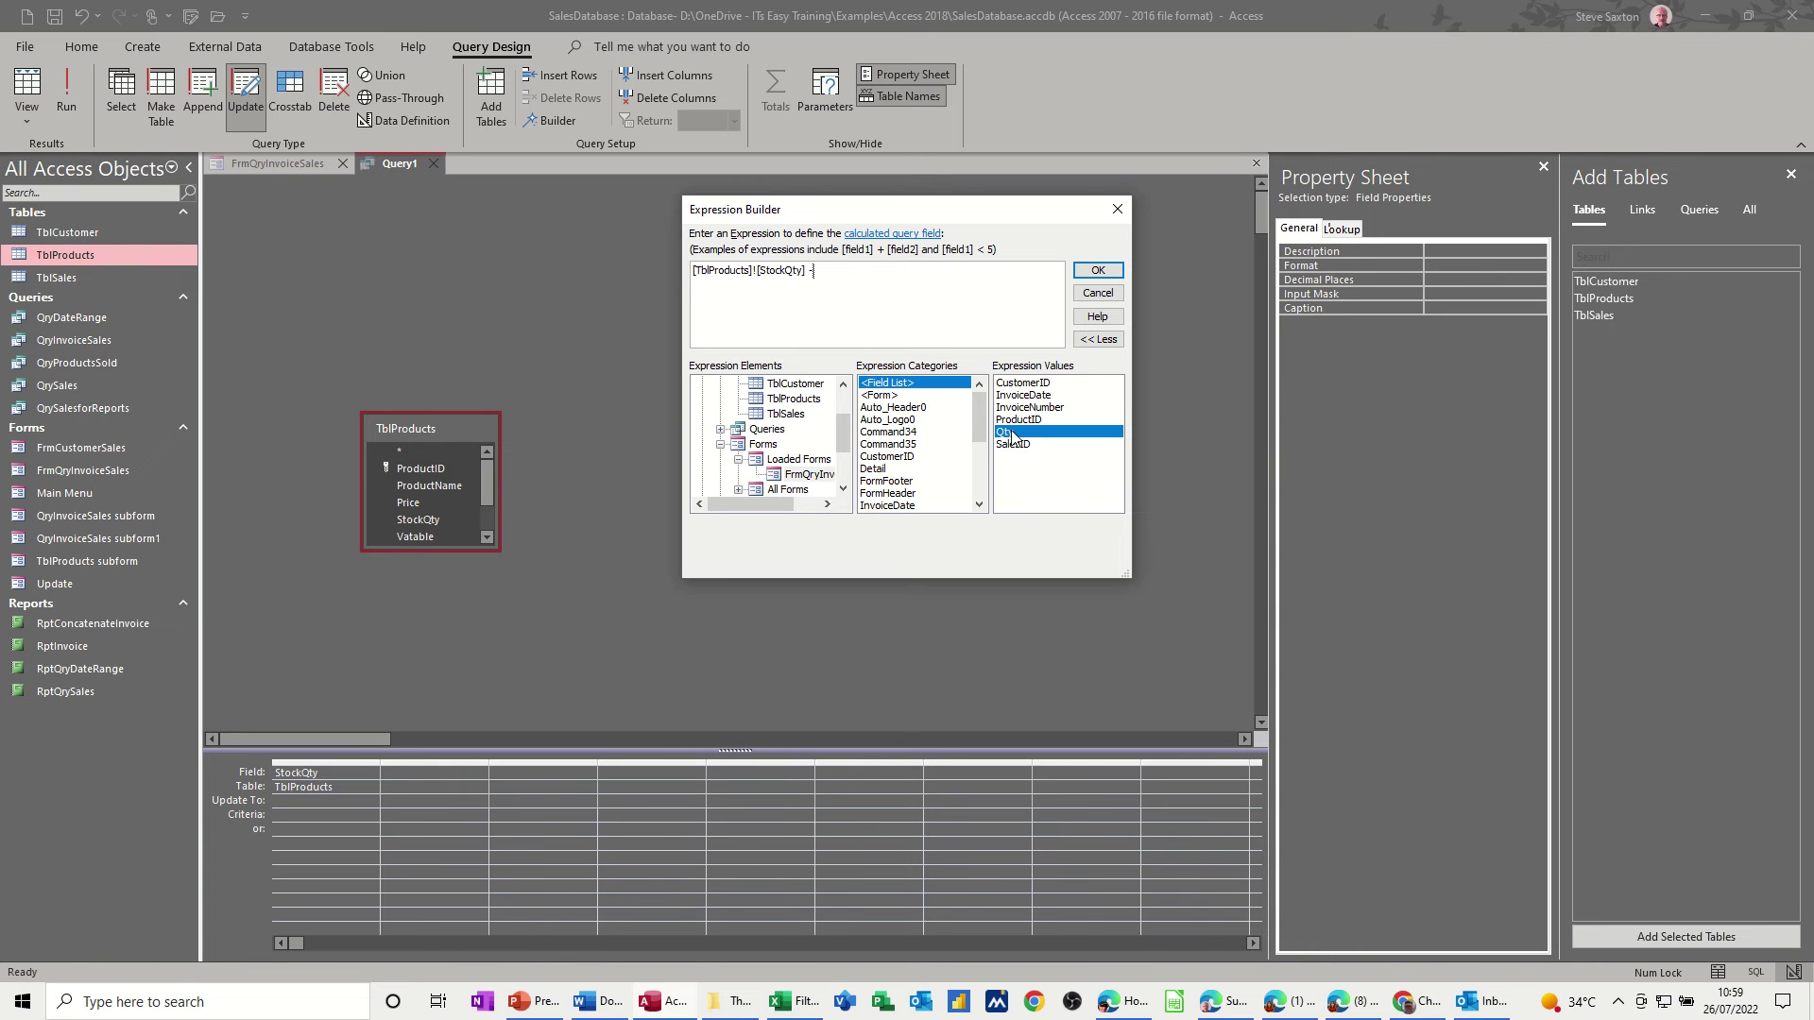
double_click(1011, 433)
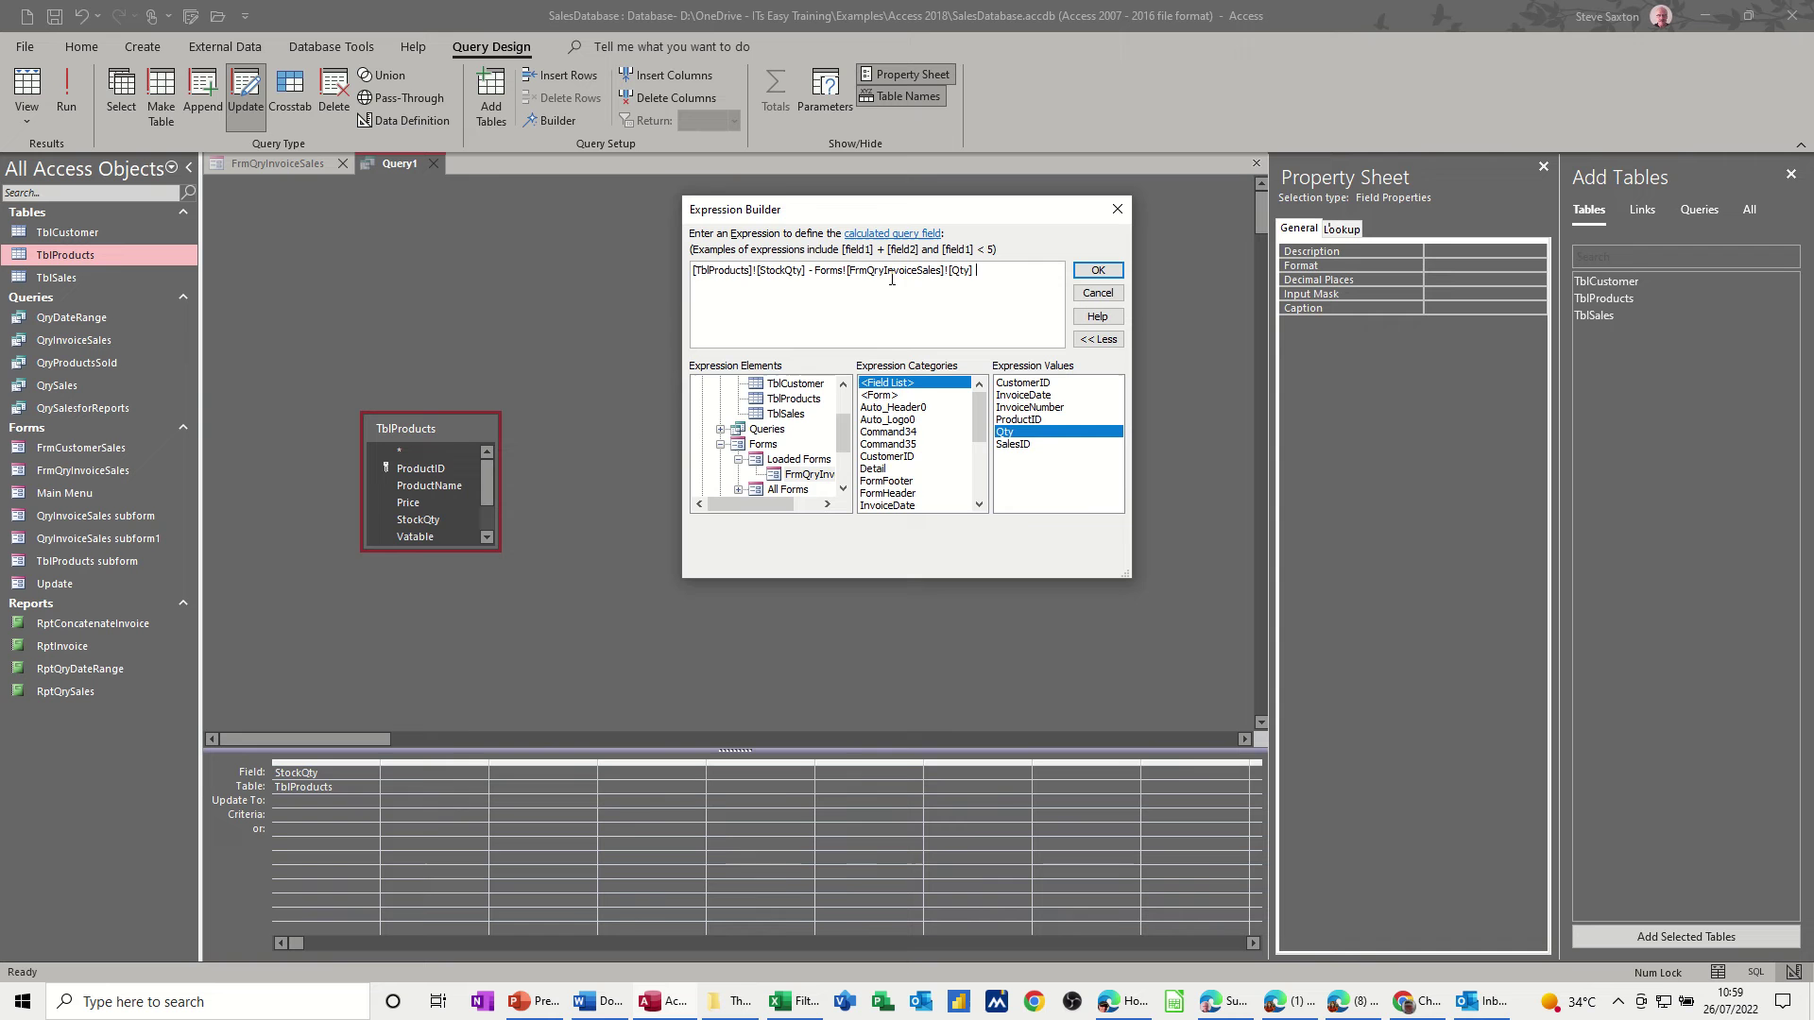
click(1087, 273)
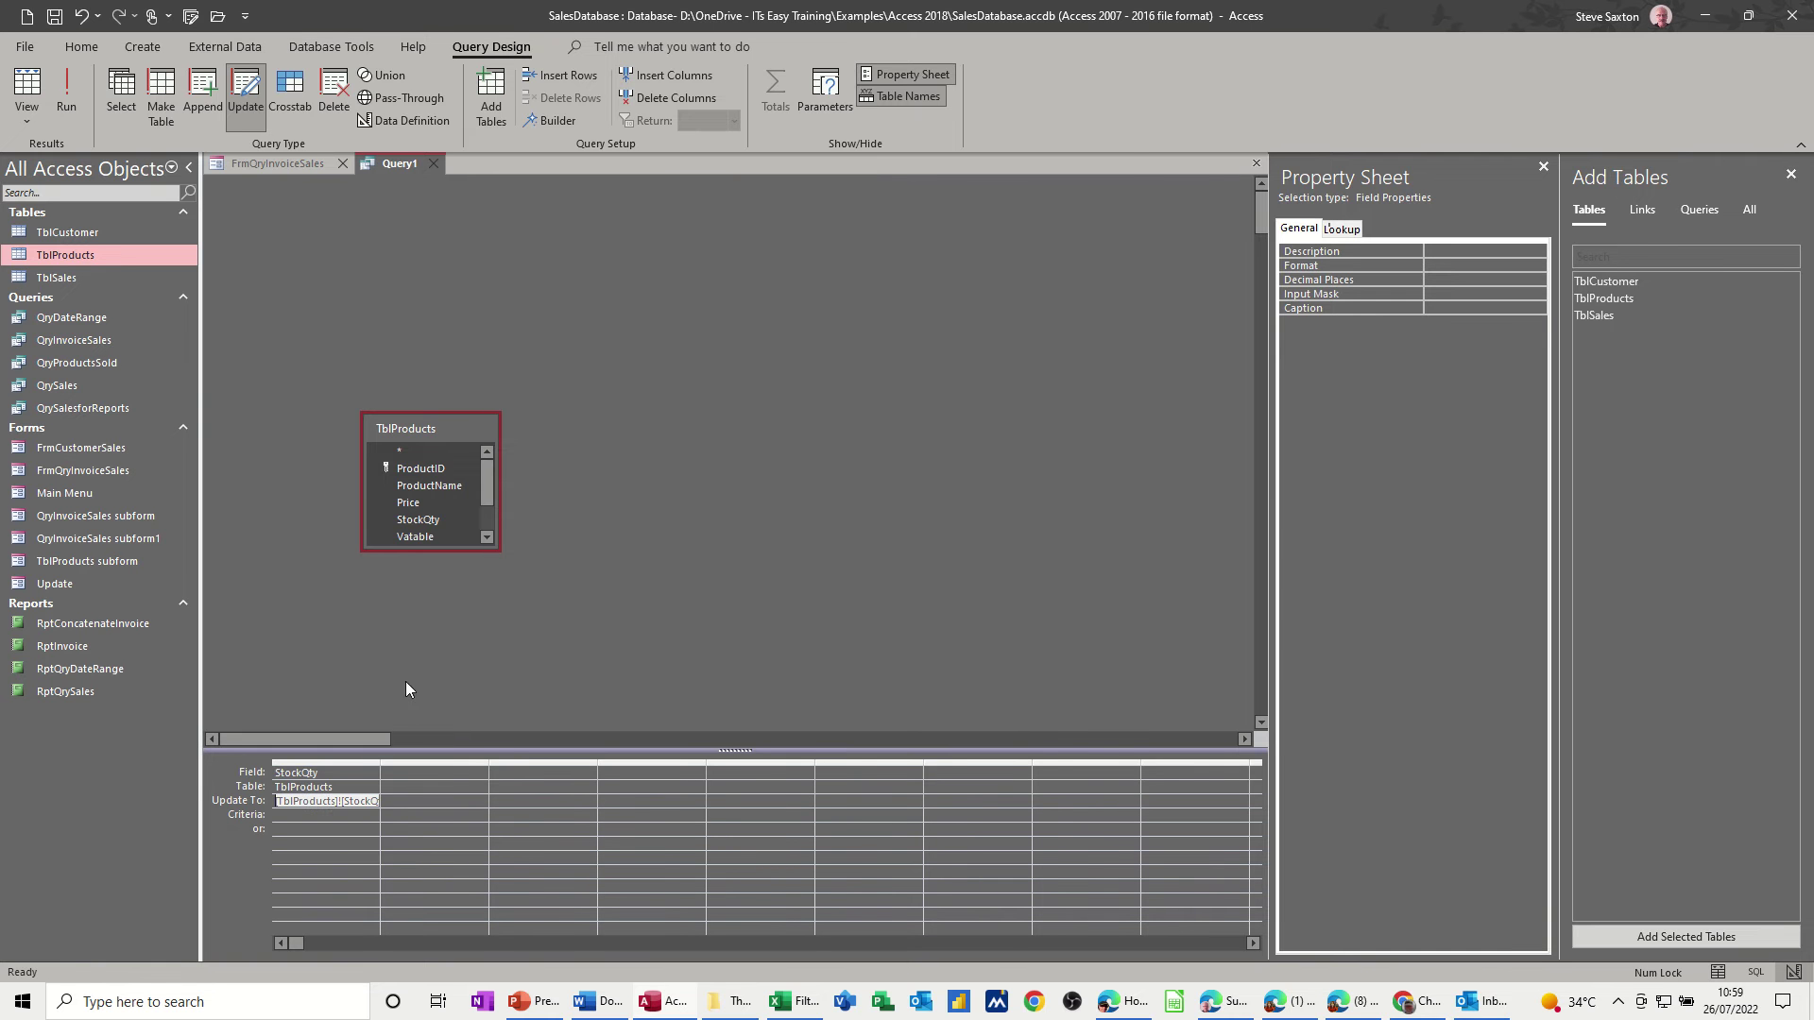
Step: Add TblProducts' ProductID field as the query's second column
click(324, 828)
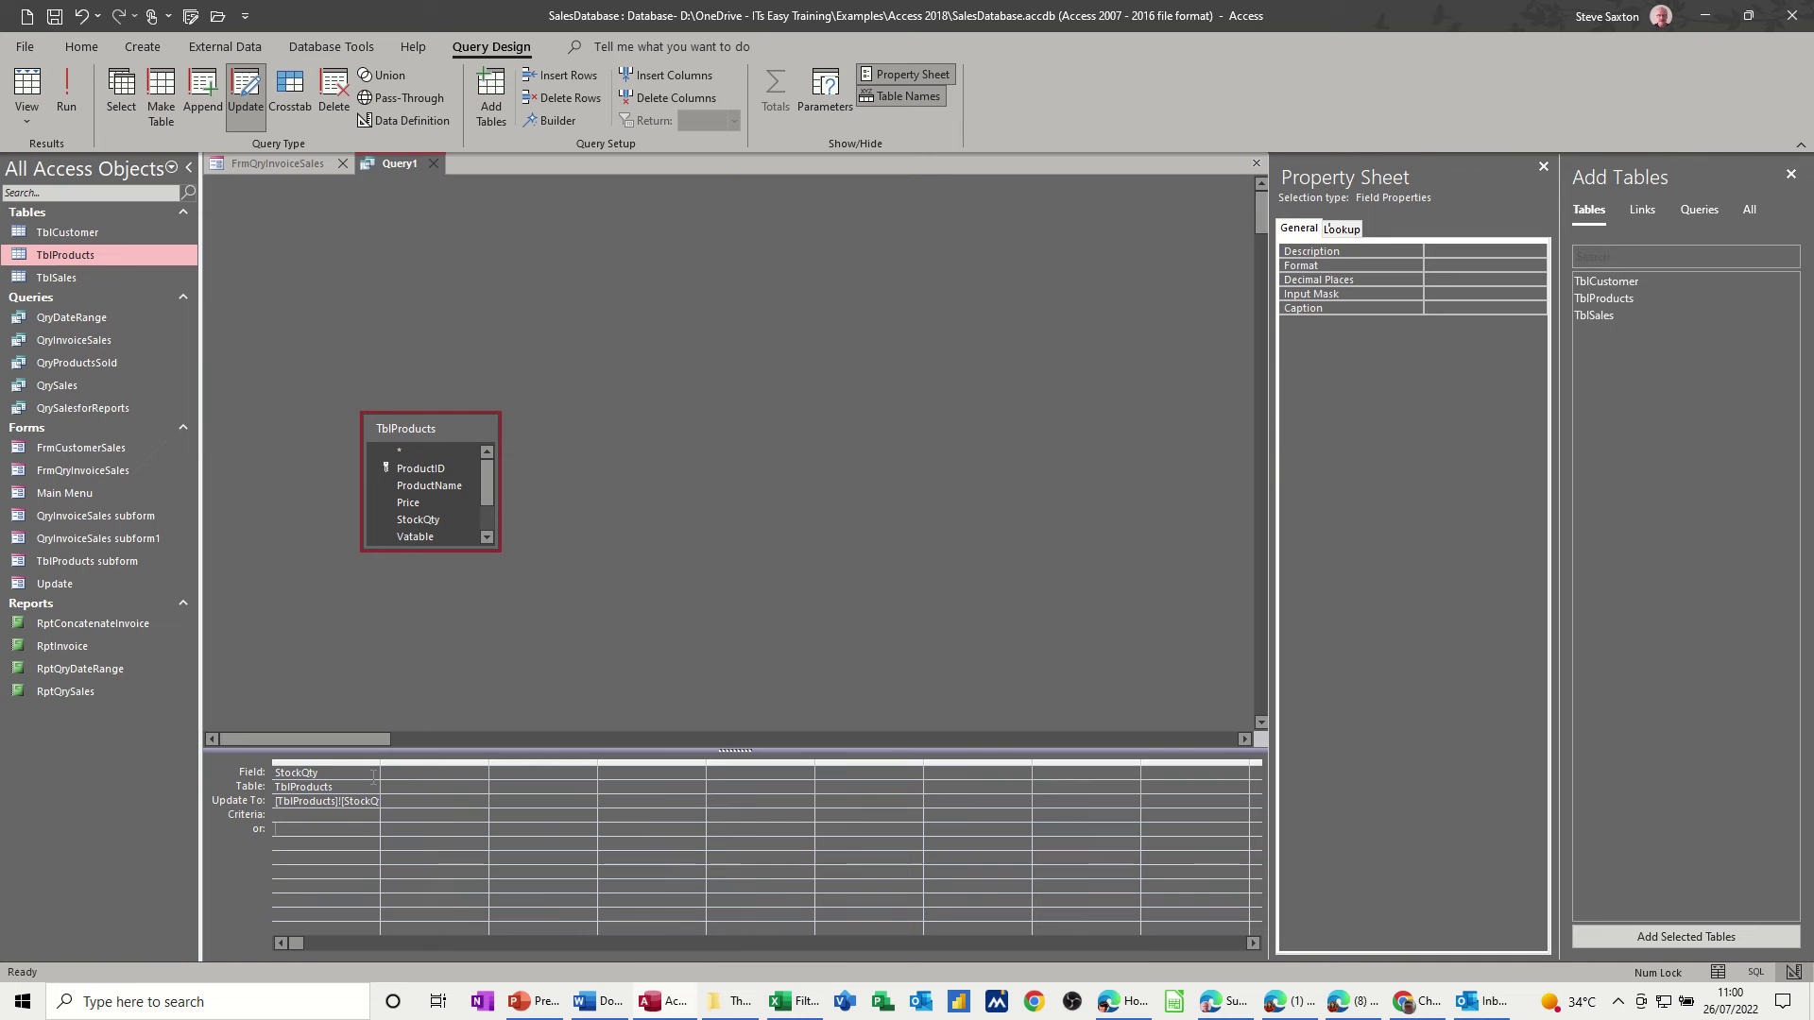
click(416, 778)
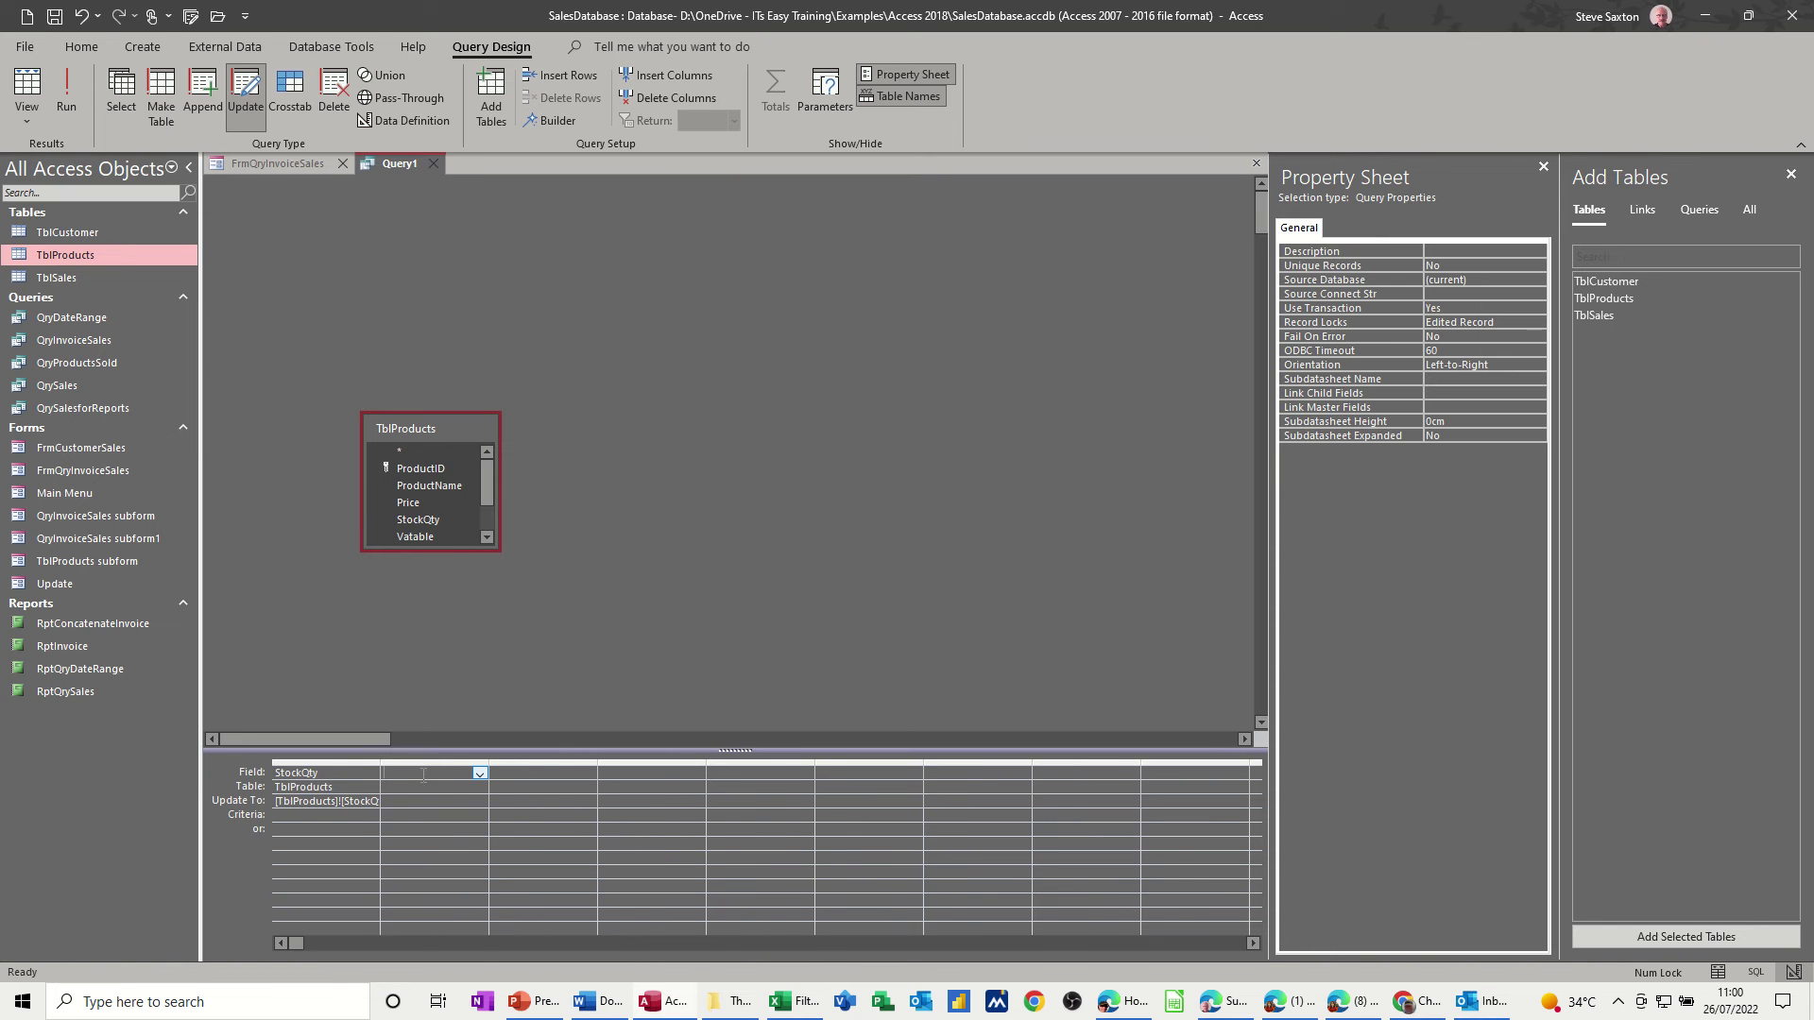
double_click(439, 469)
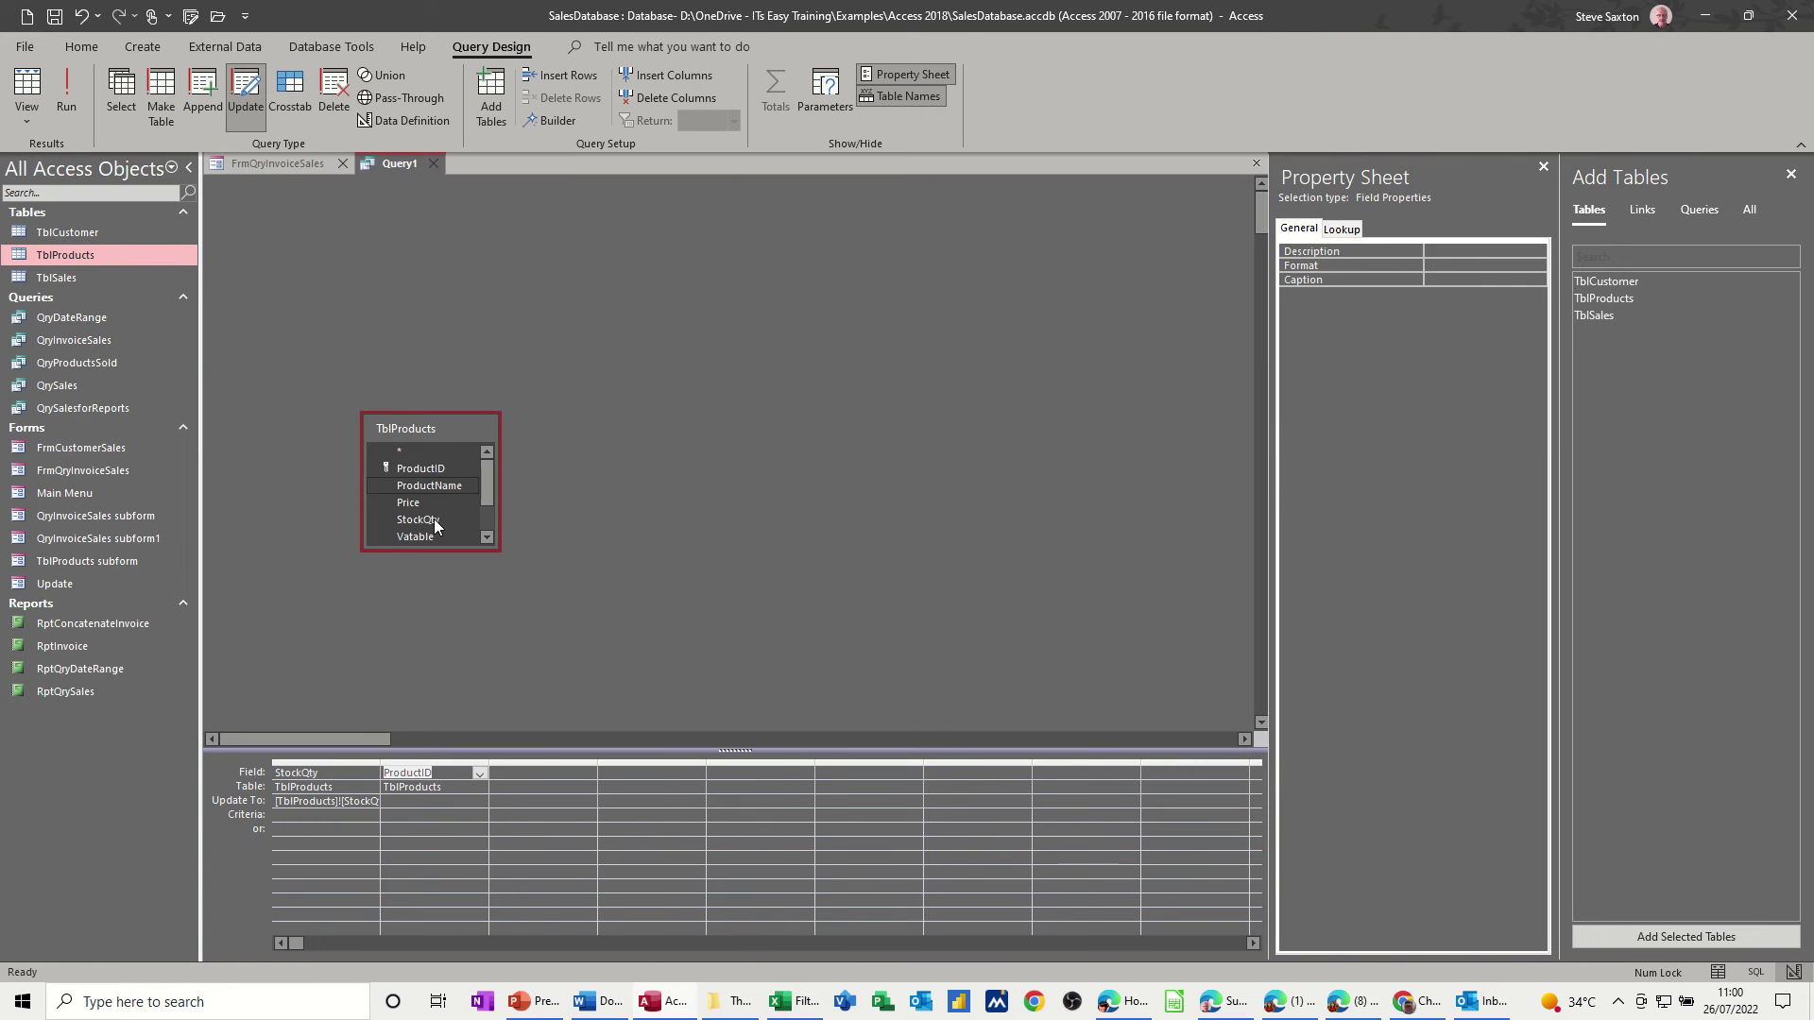
click(397, 818)
Step: Set ProductID's criteria to [TblProducts]![ProductID] = Forms![FrmQryInvoiceSales]![ProductID]
click(544, 121)
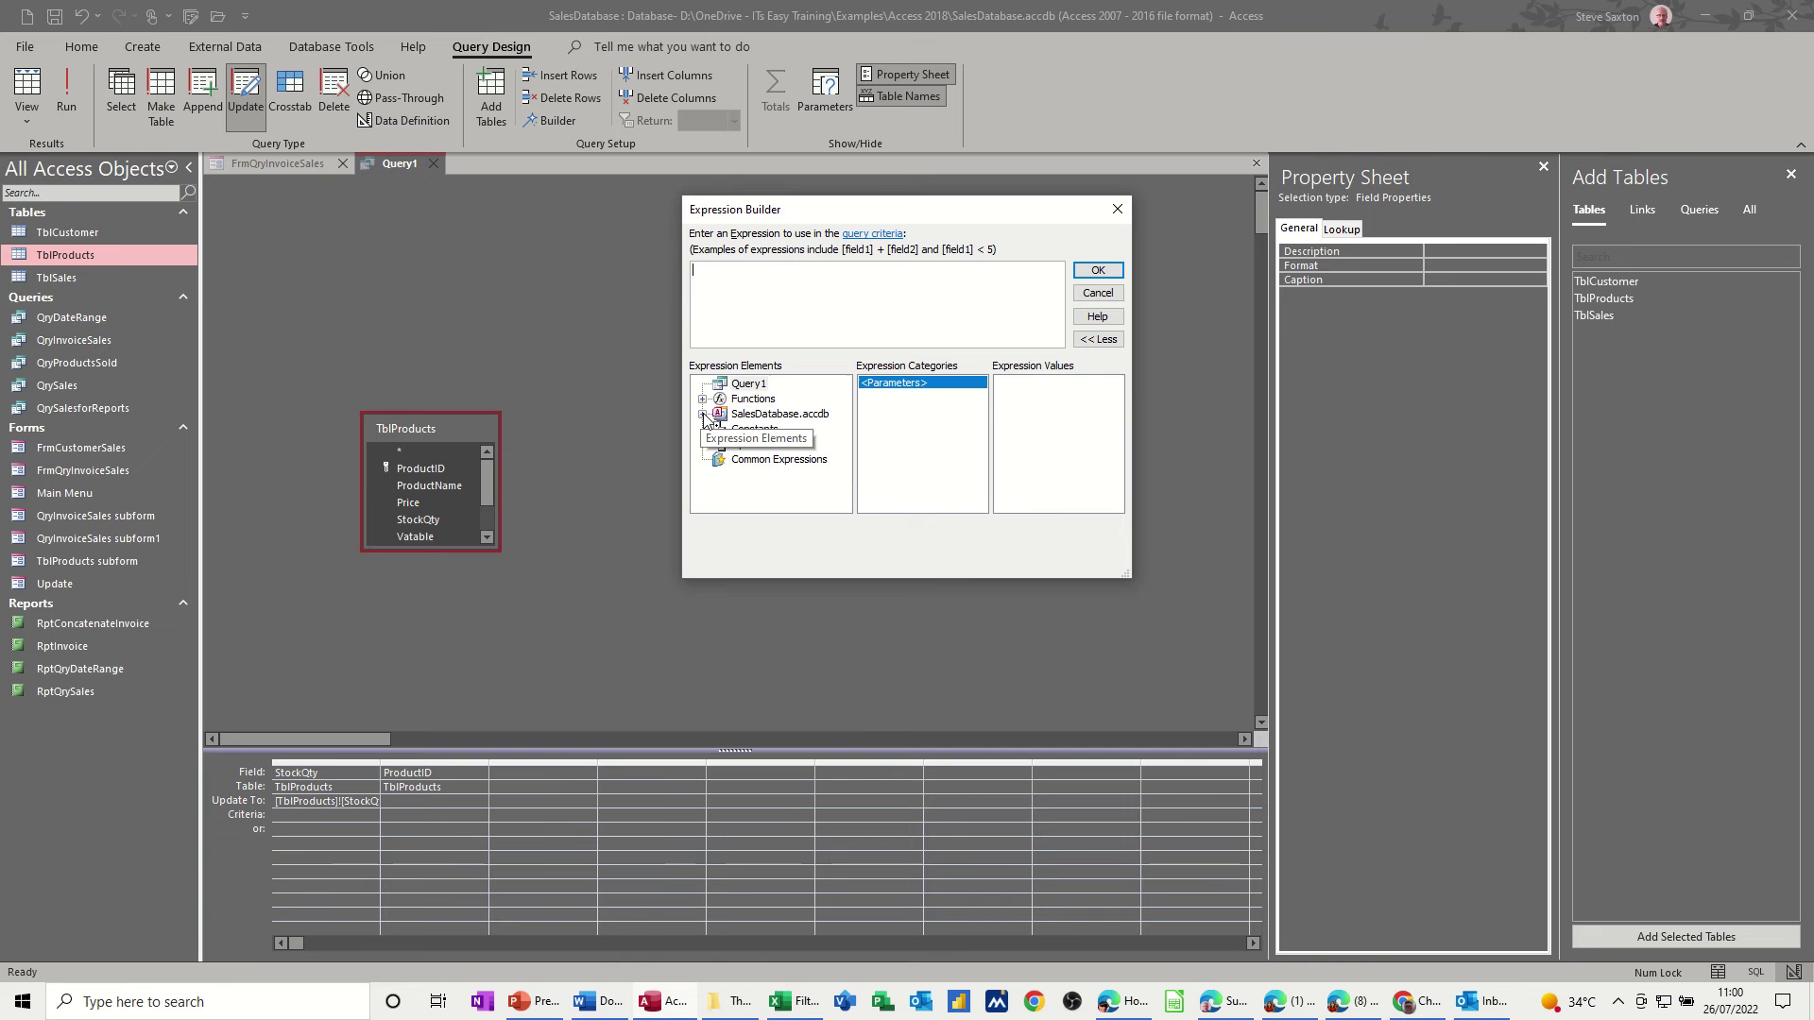
click(703, 414)
click(721, 429)
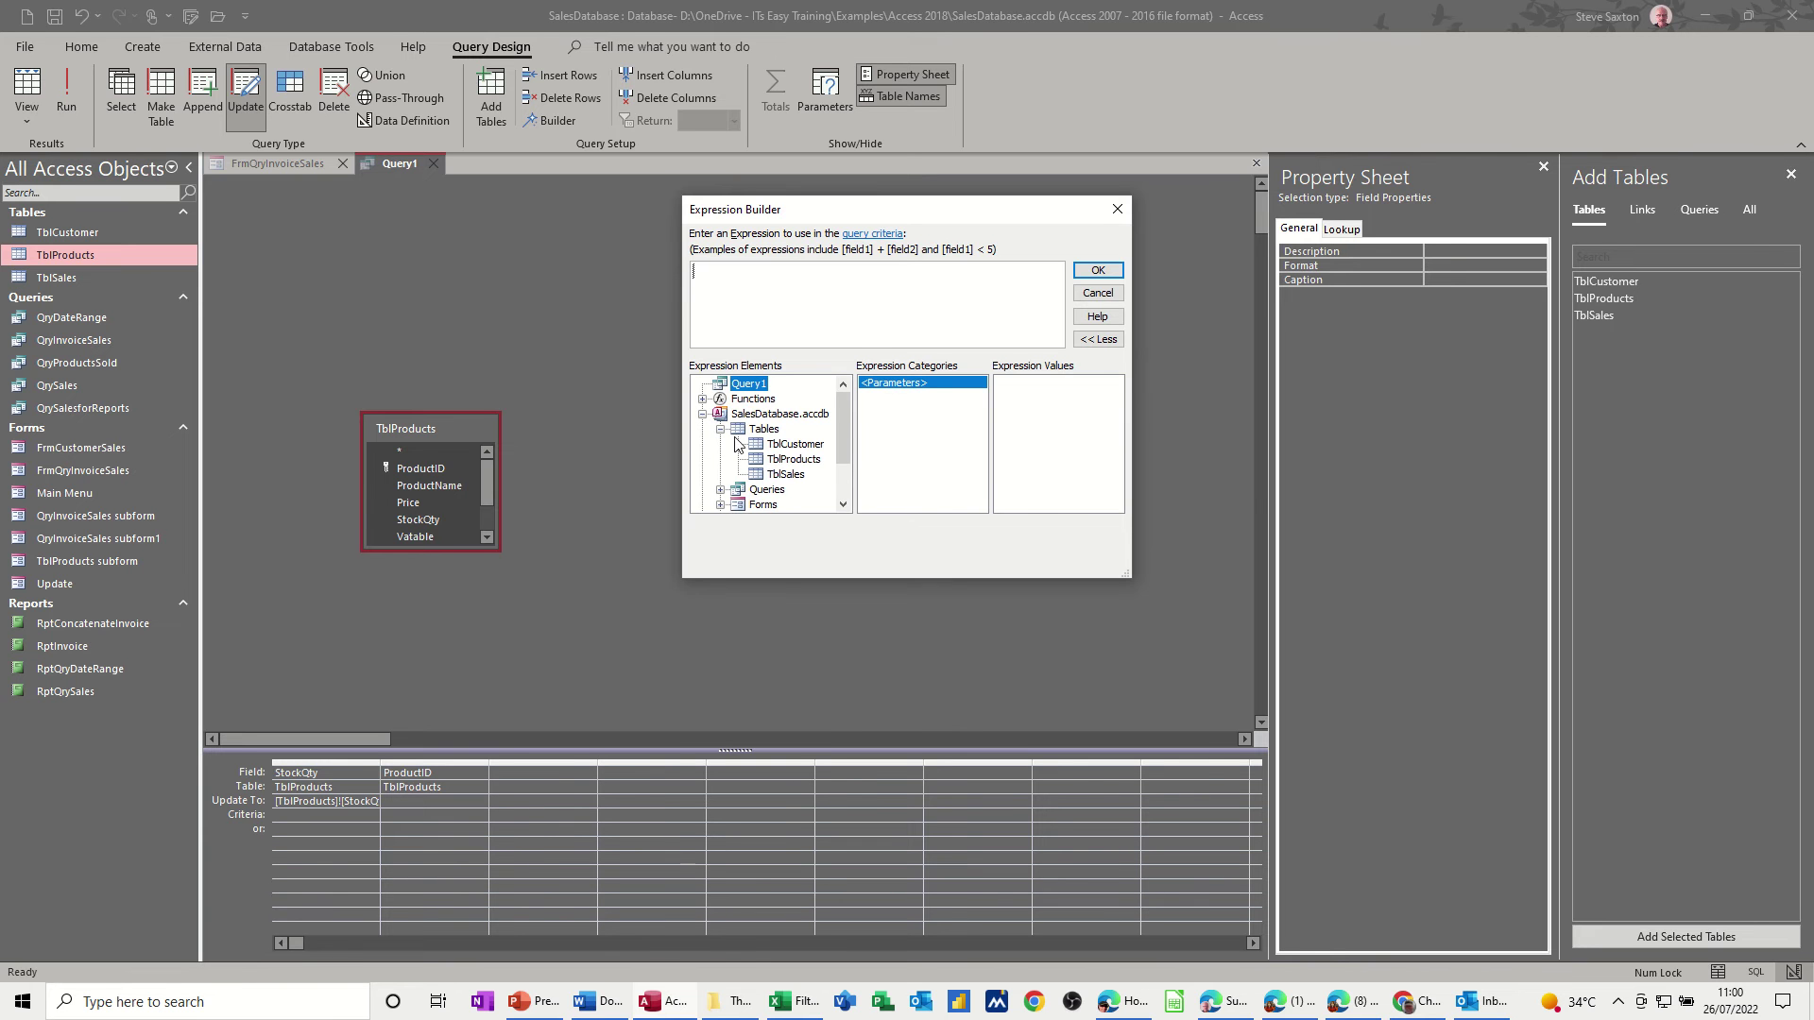
click(789, 460)
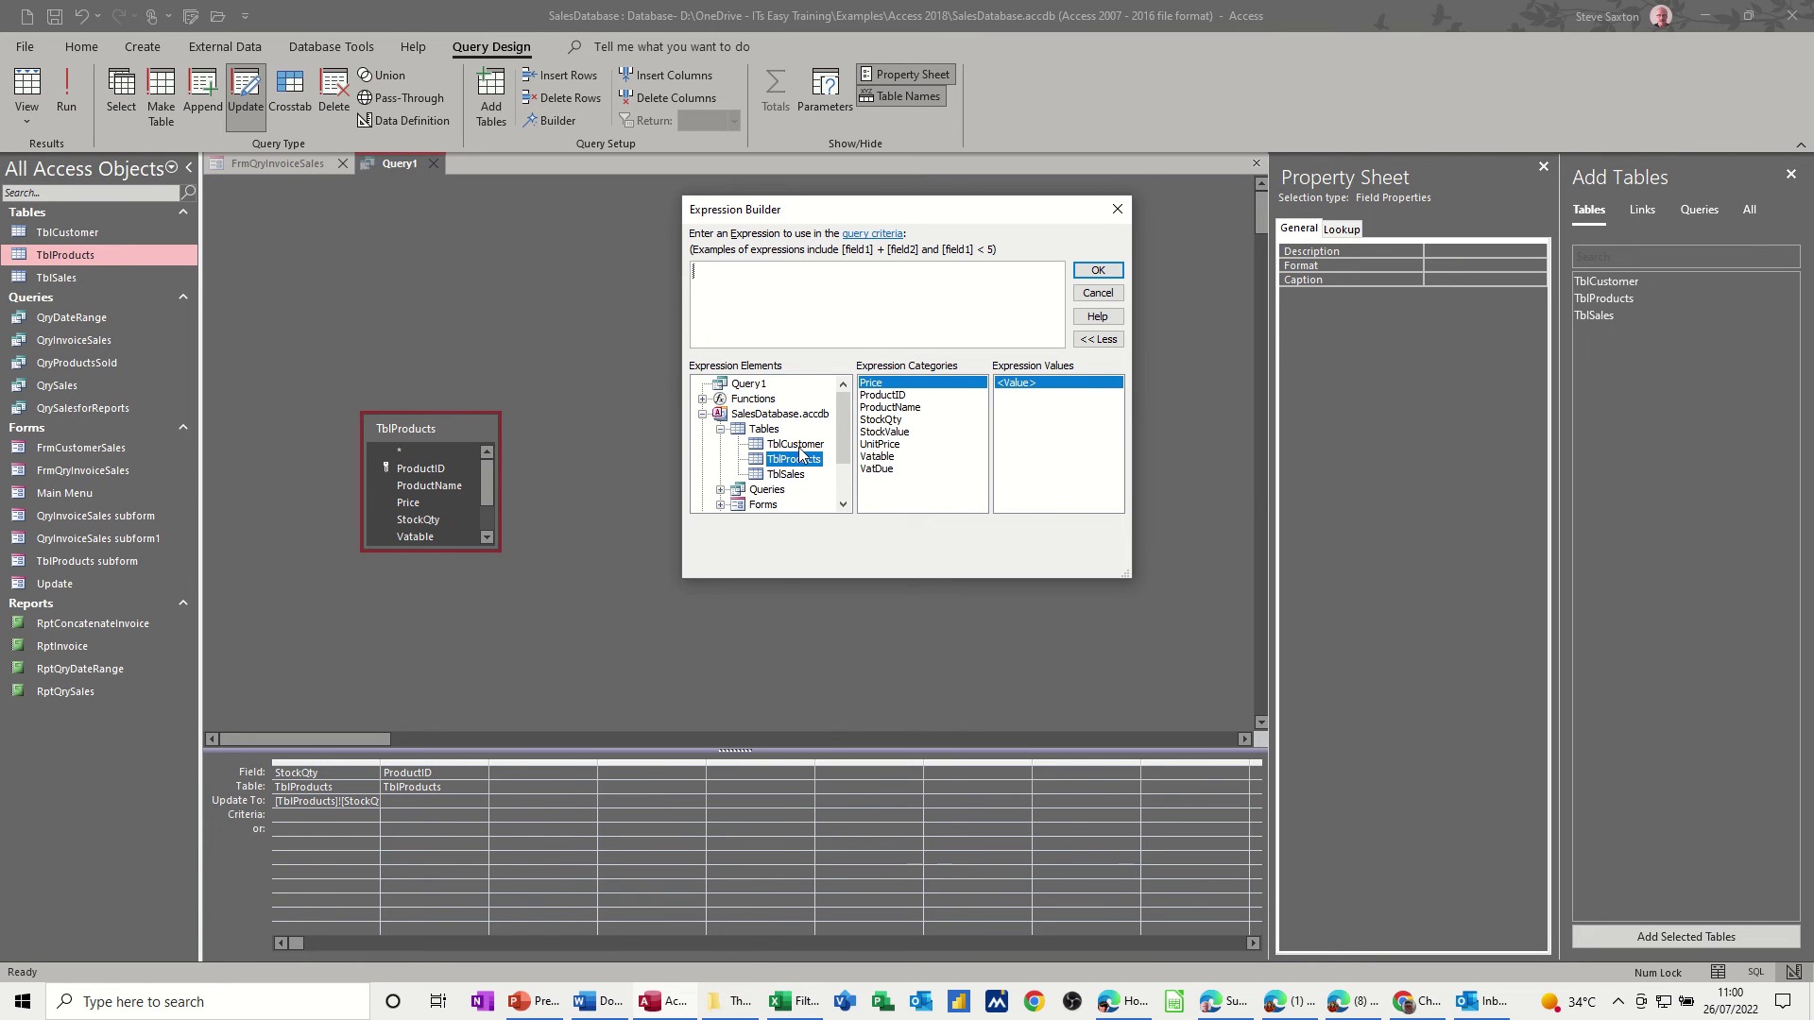
double_click(884, 396)
text(=)
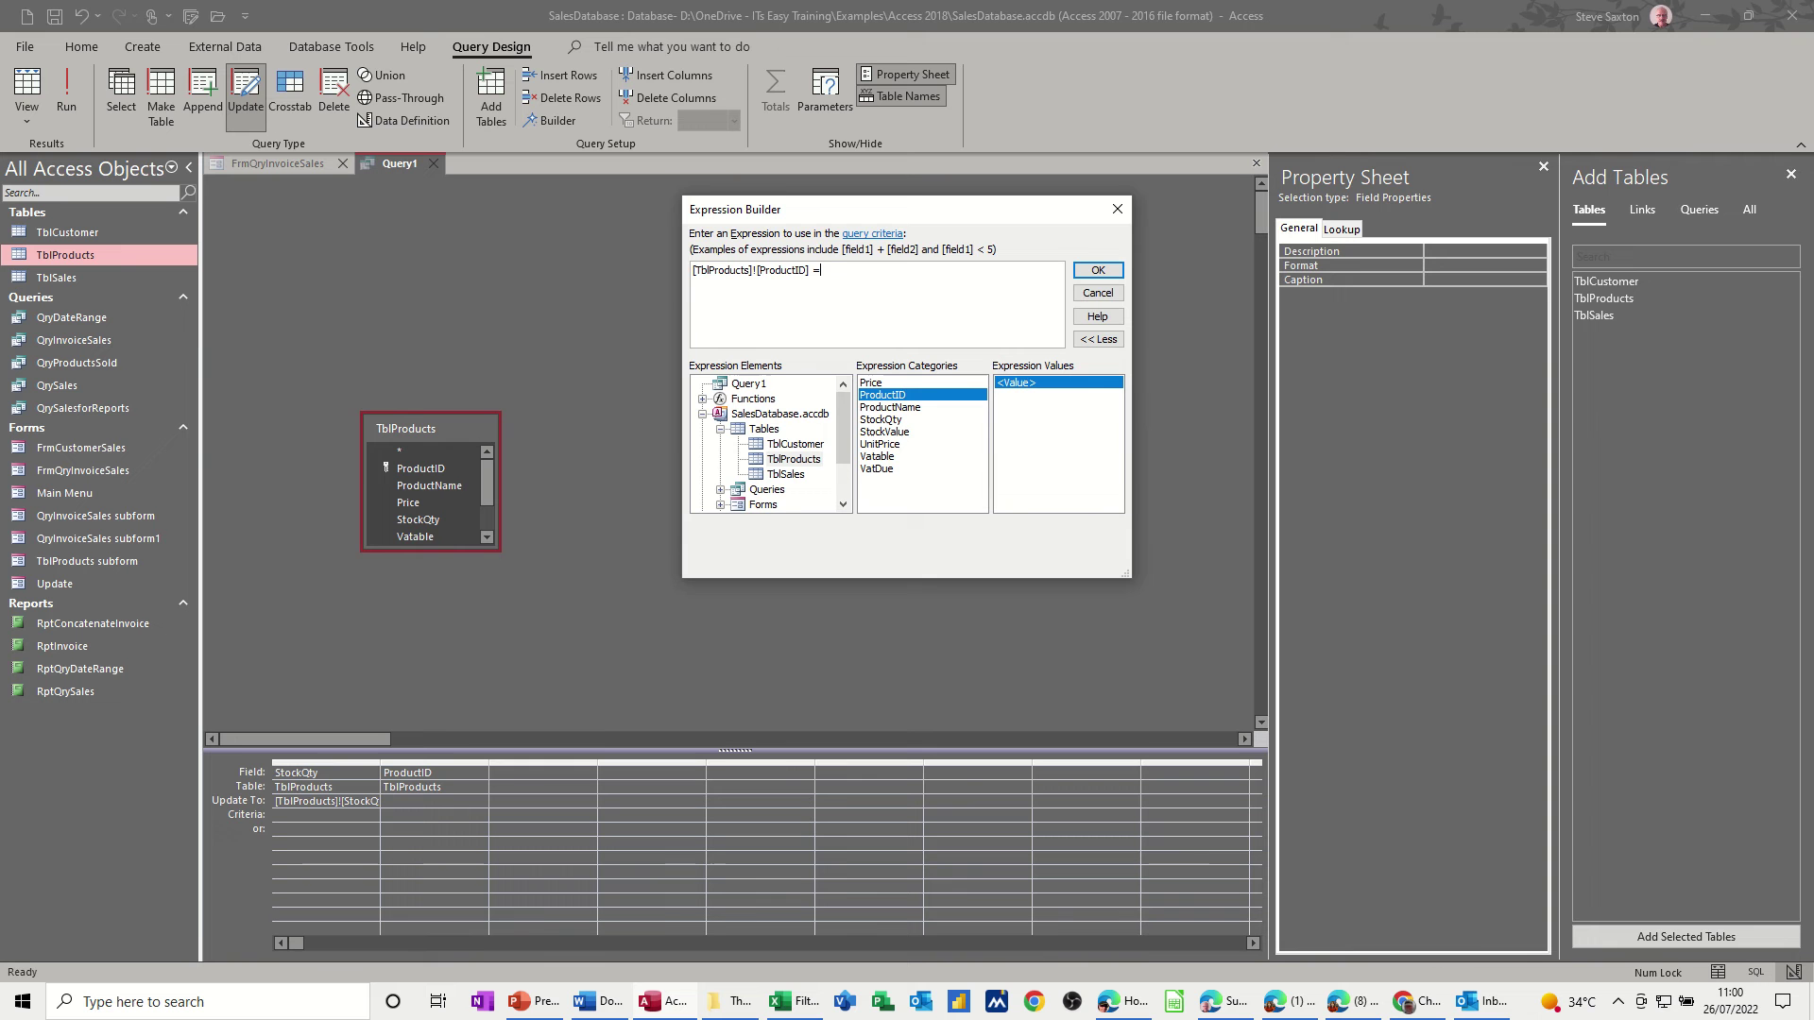
click(720, 504)
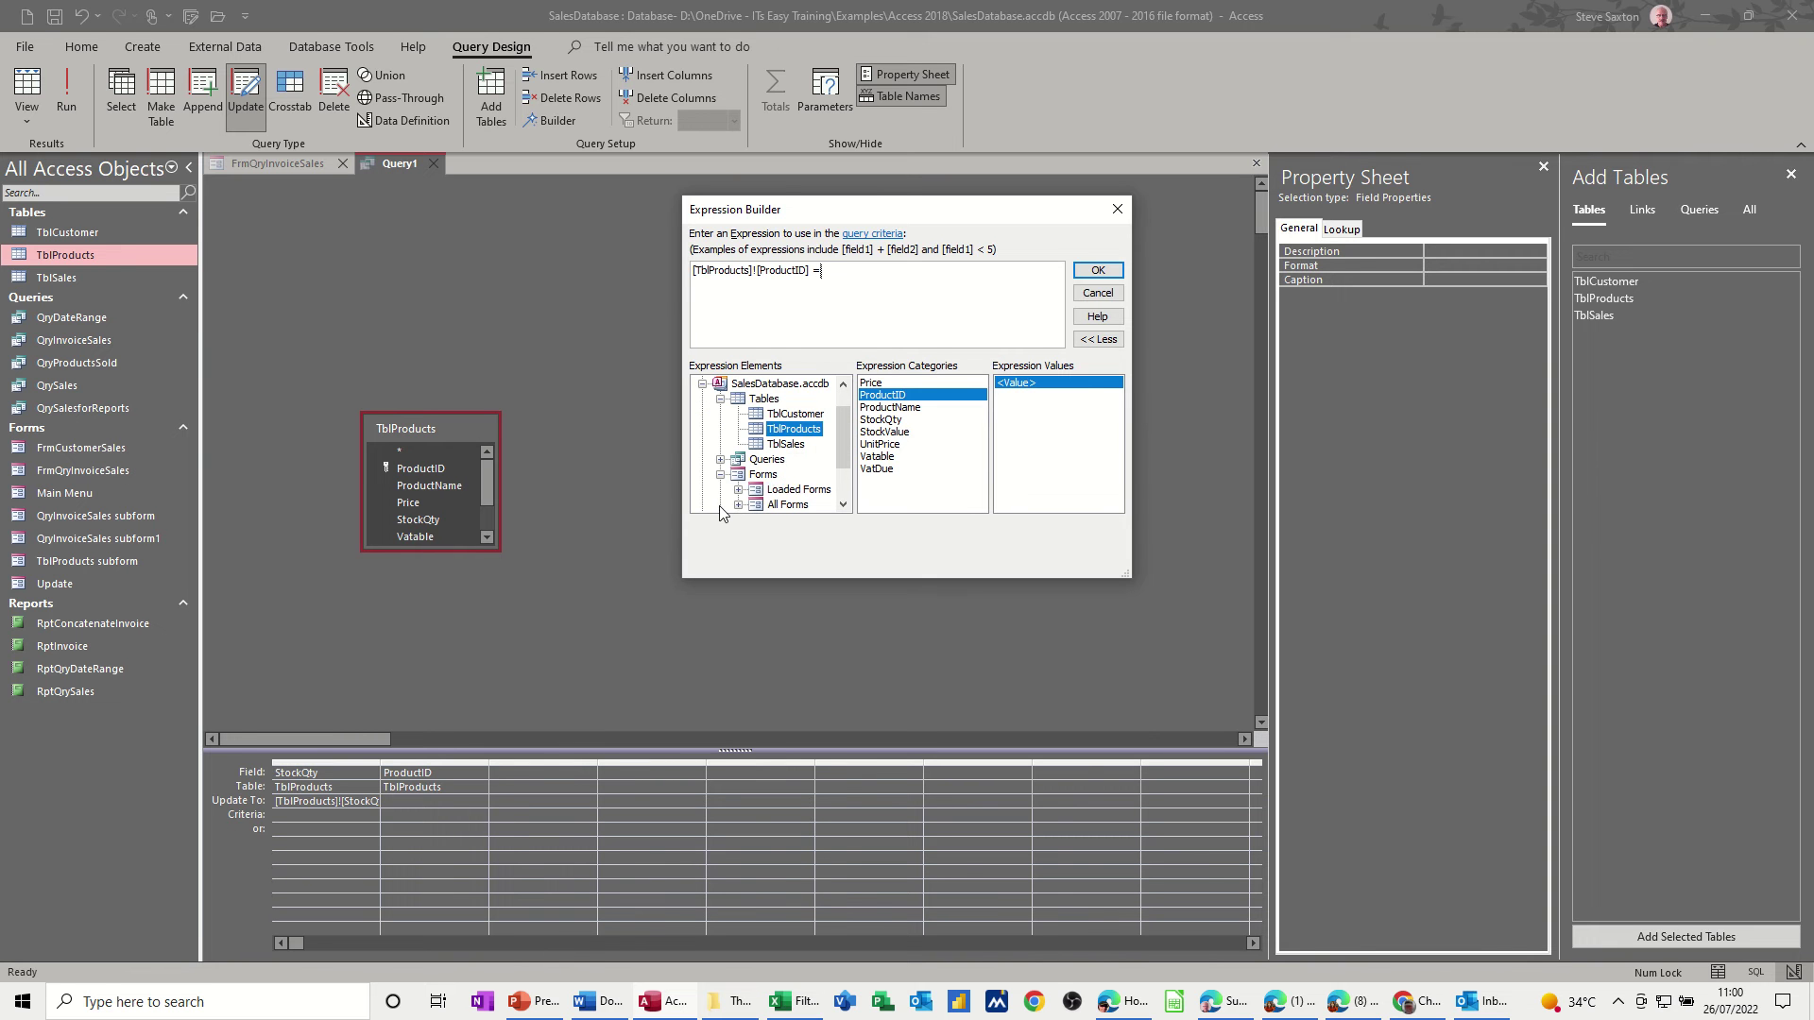
click(766, 490)
click(738, 491)
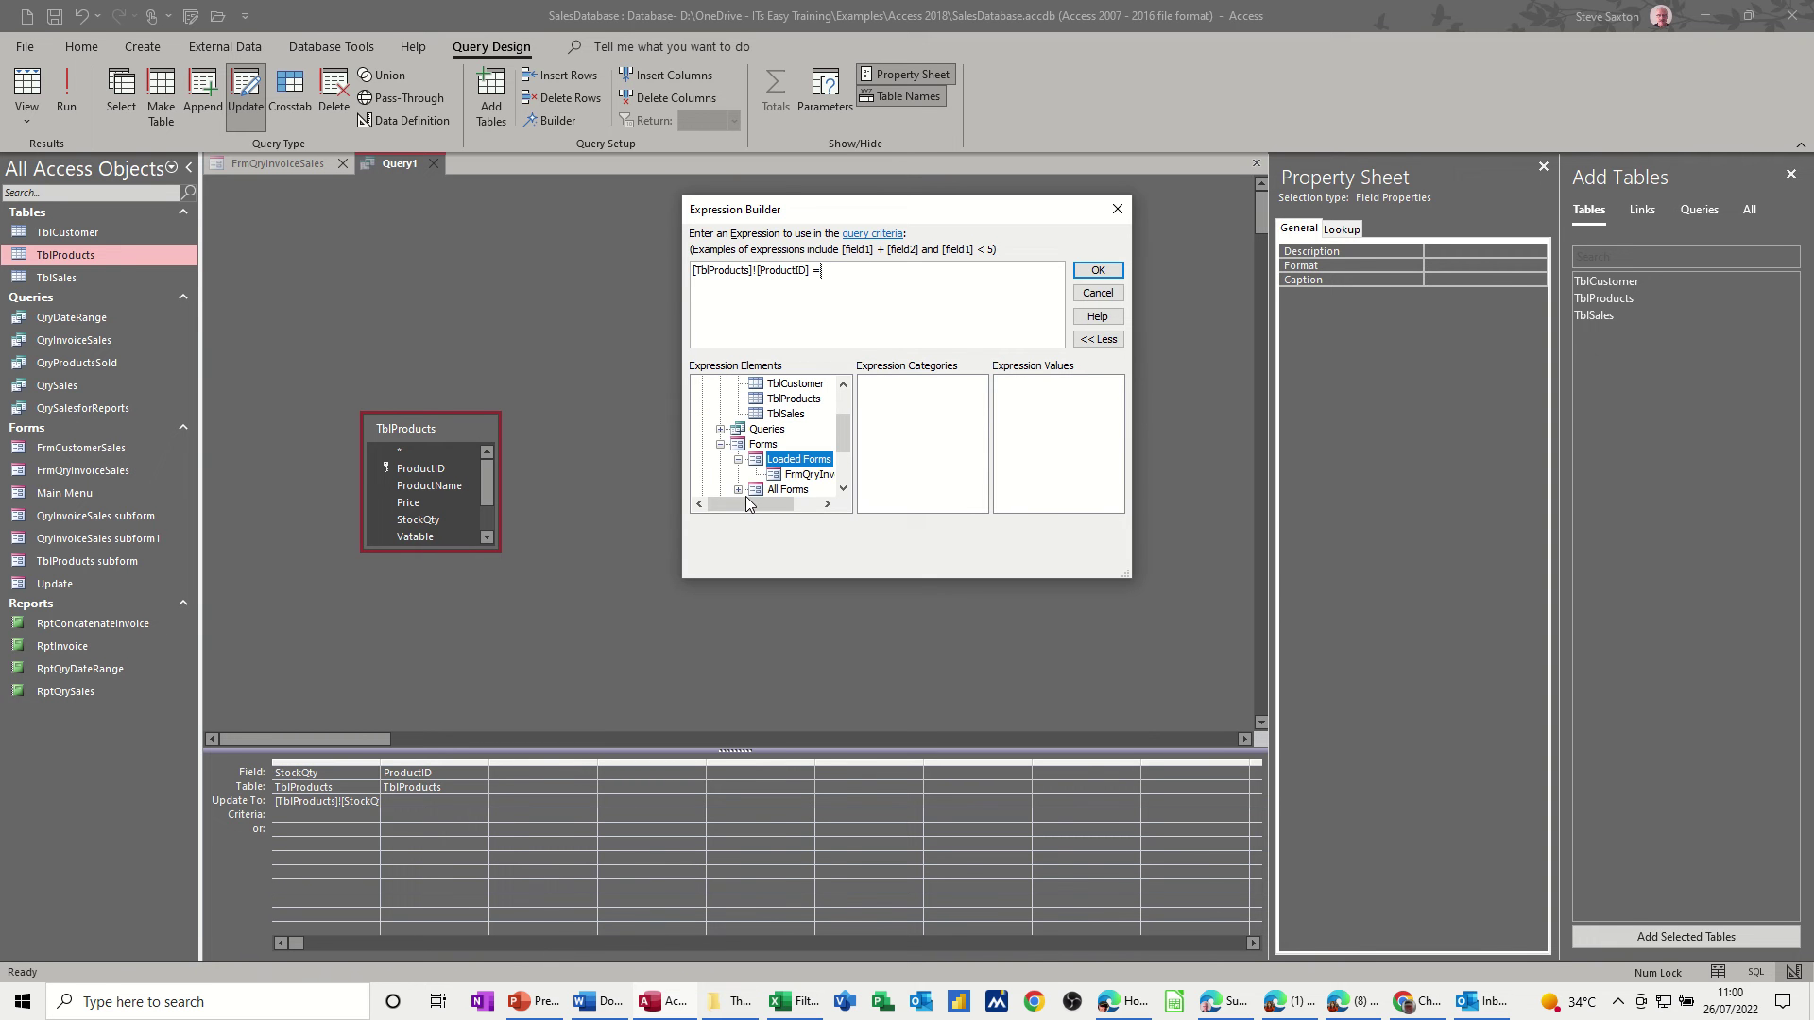
click(808, 475)
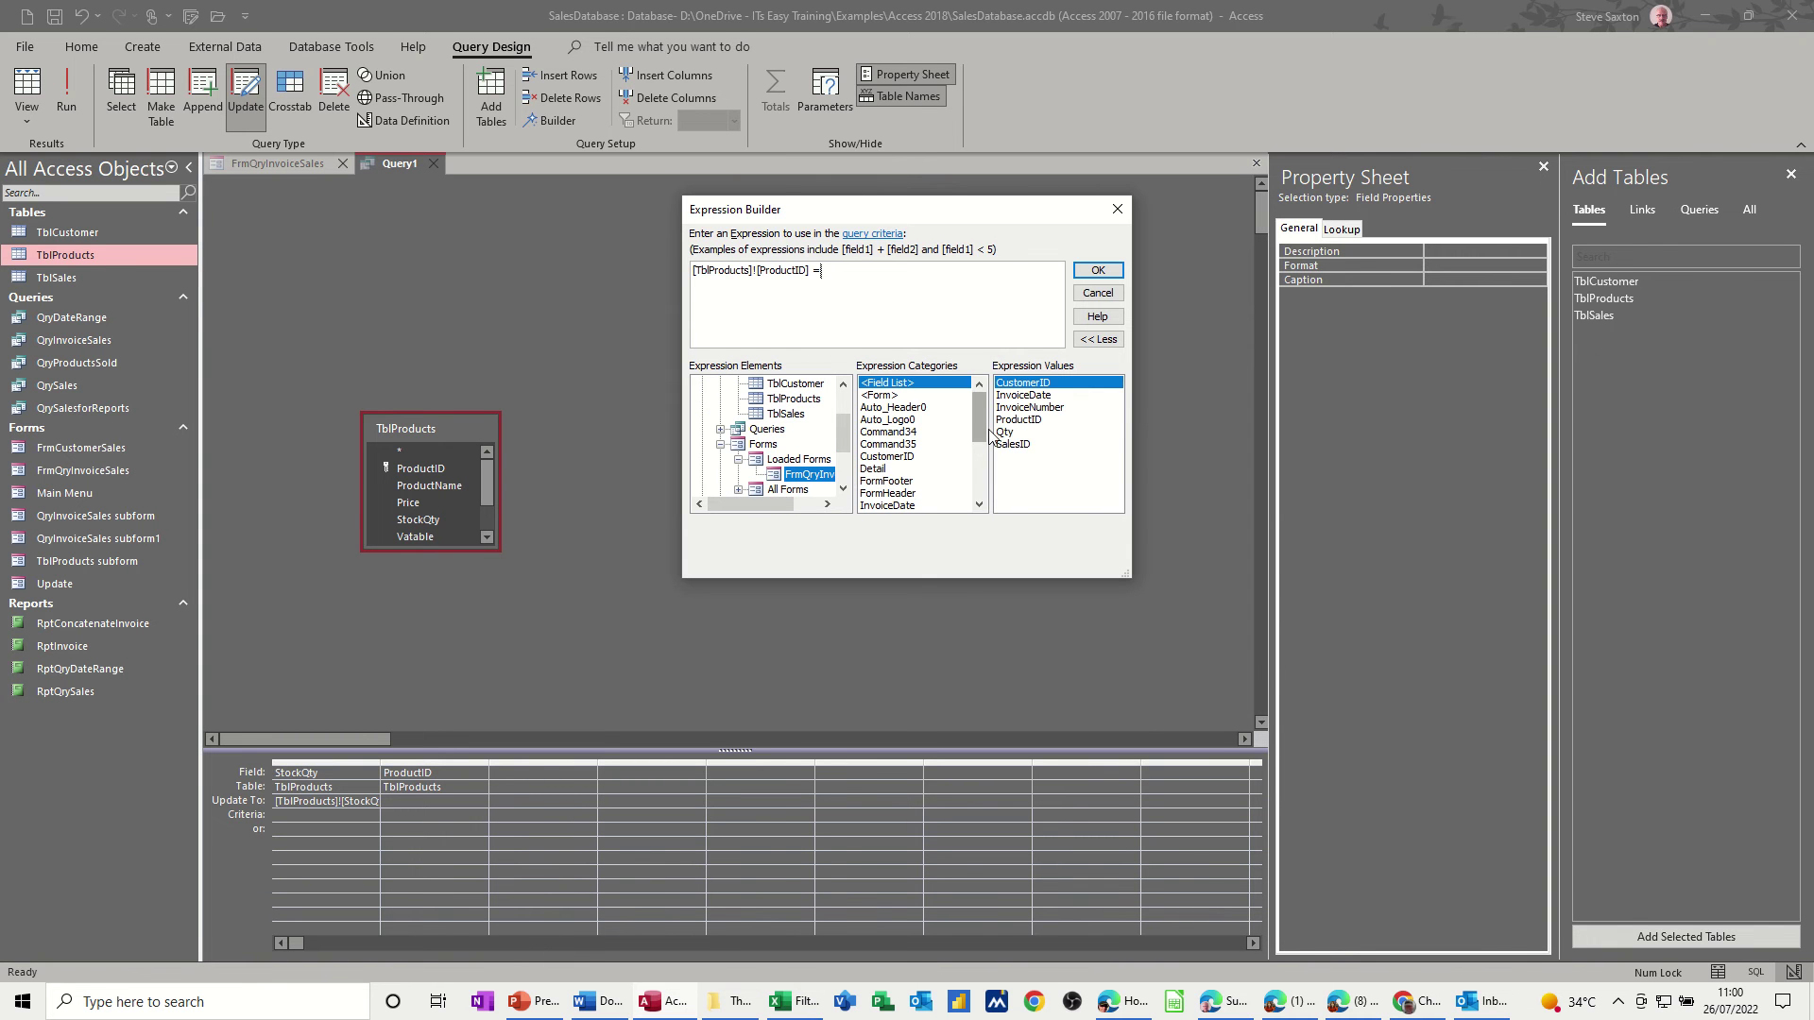
double_click(1018, 420)
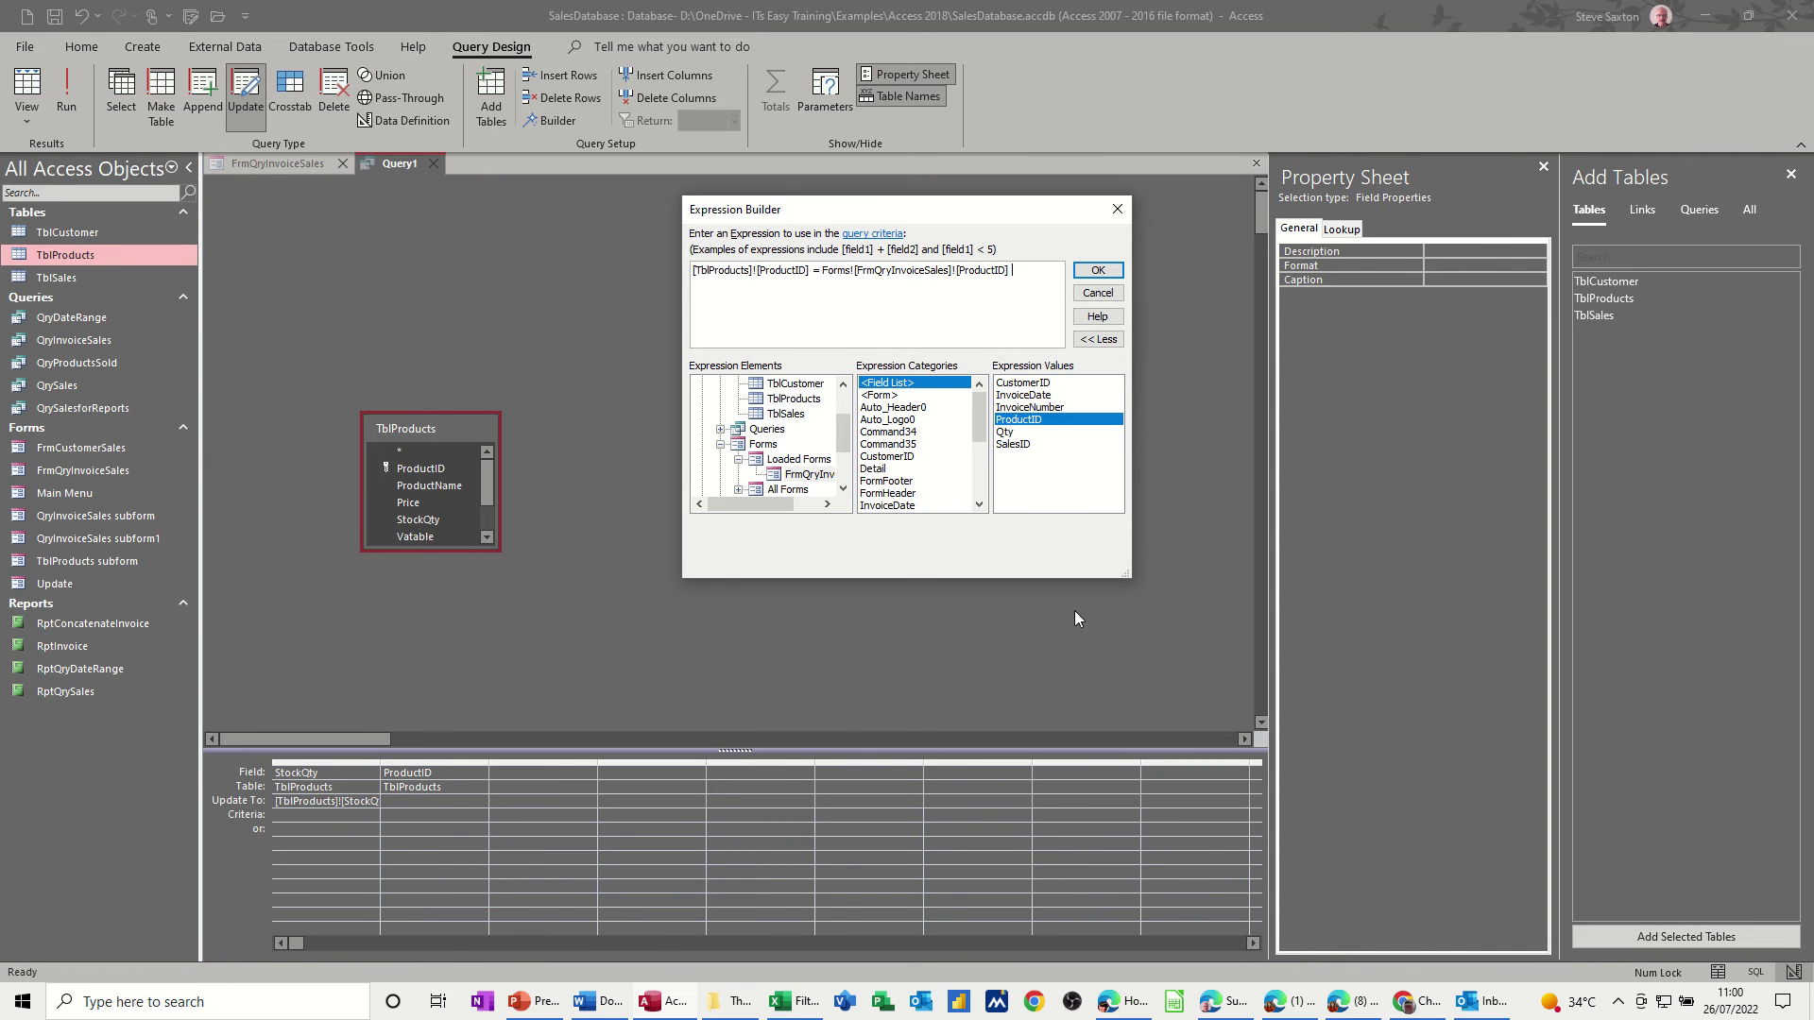
click(1098, 271)
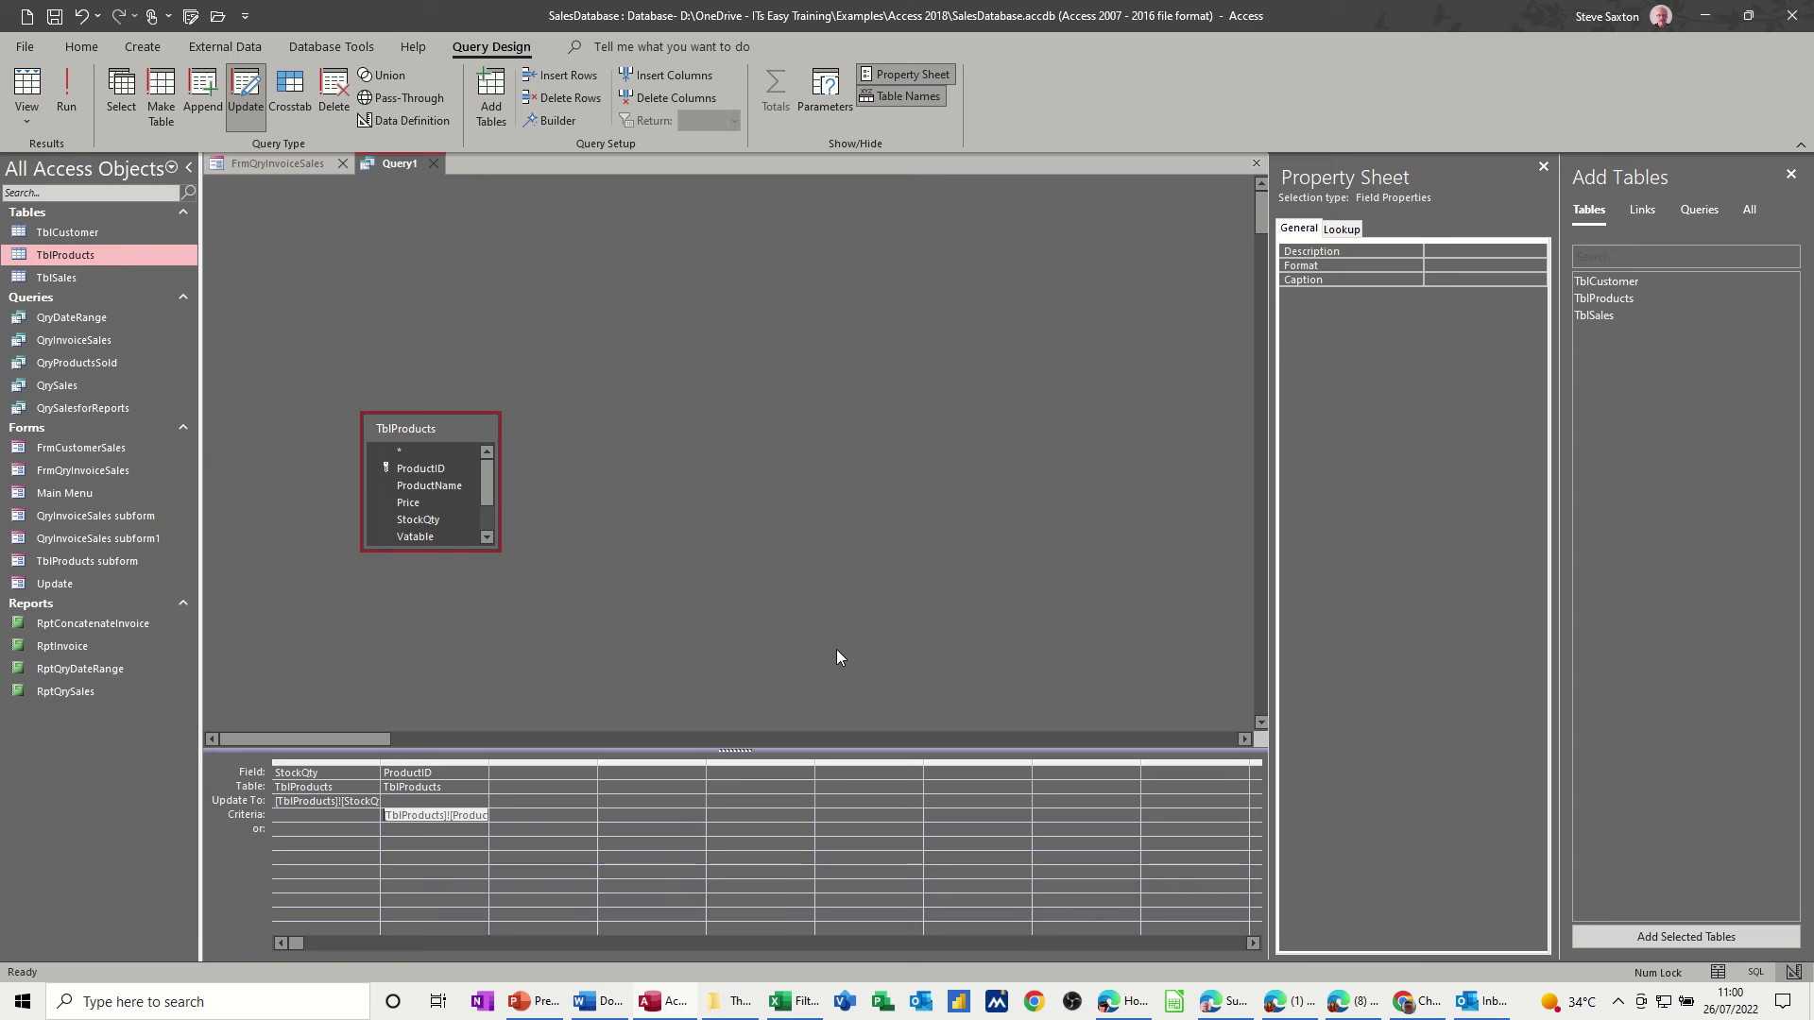
Step: Autofit the StockQty and ProductID grid columns to show their full expressions
click(413, 842)
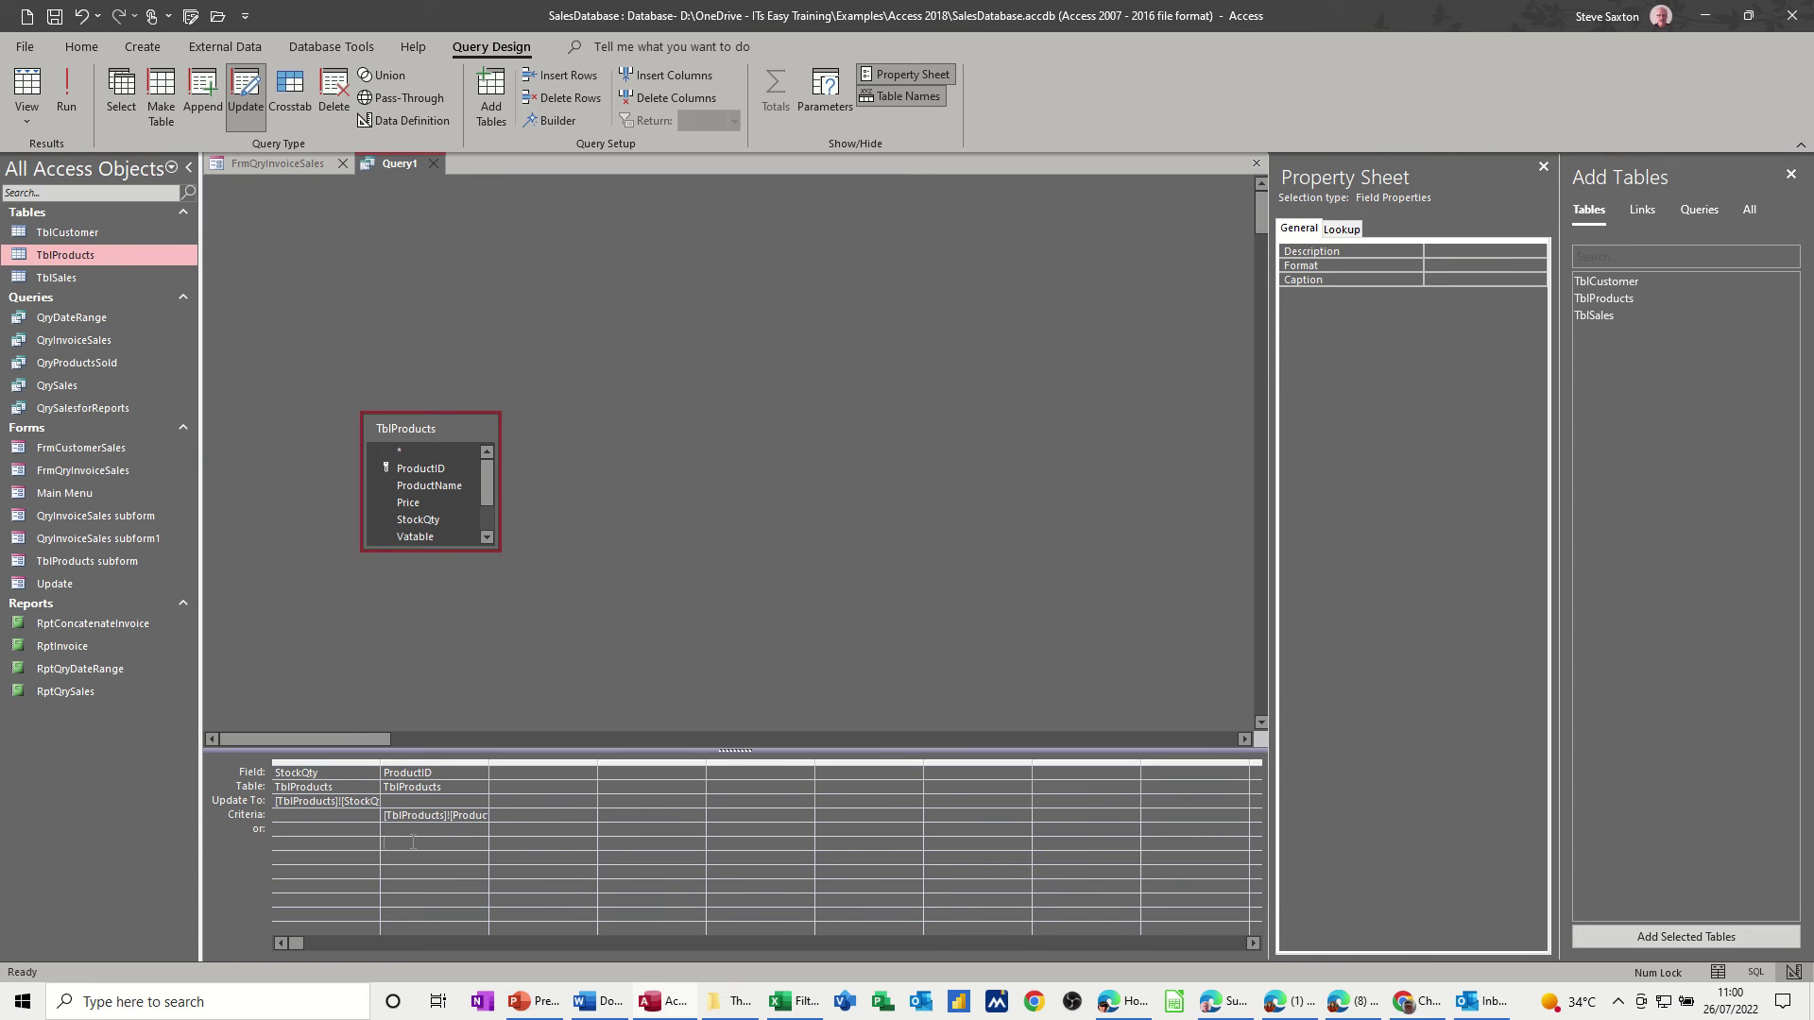
double_click(378, 760)
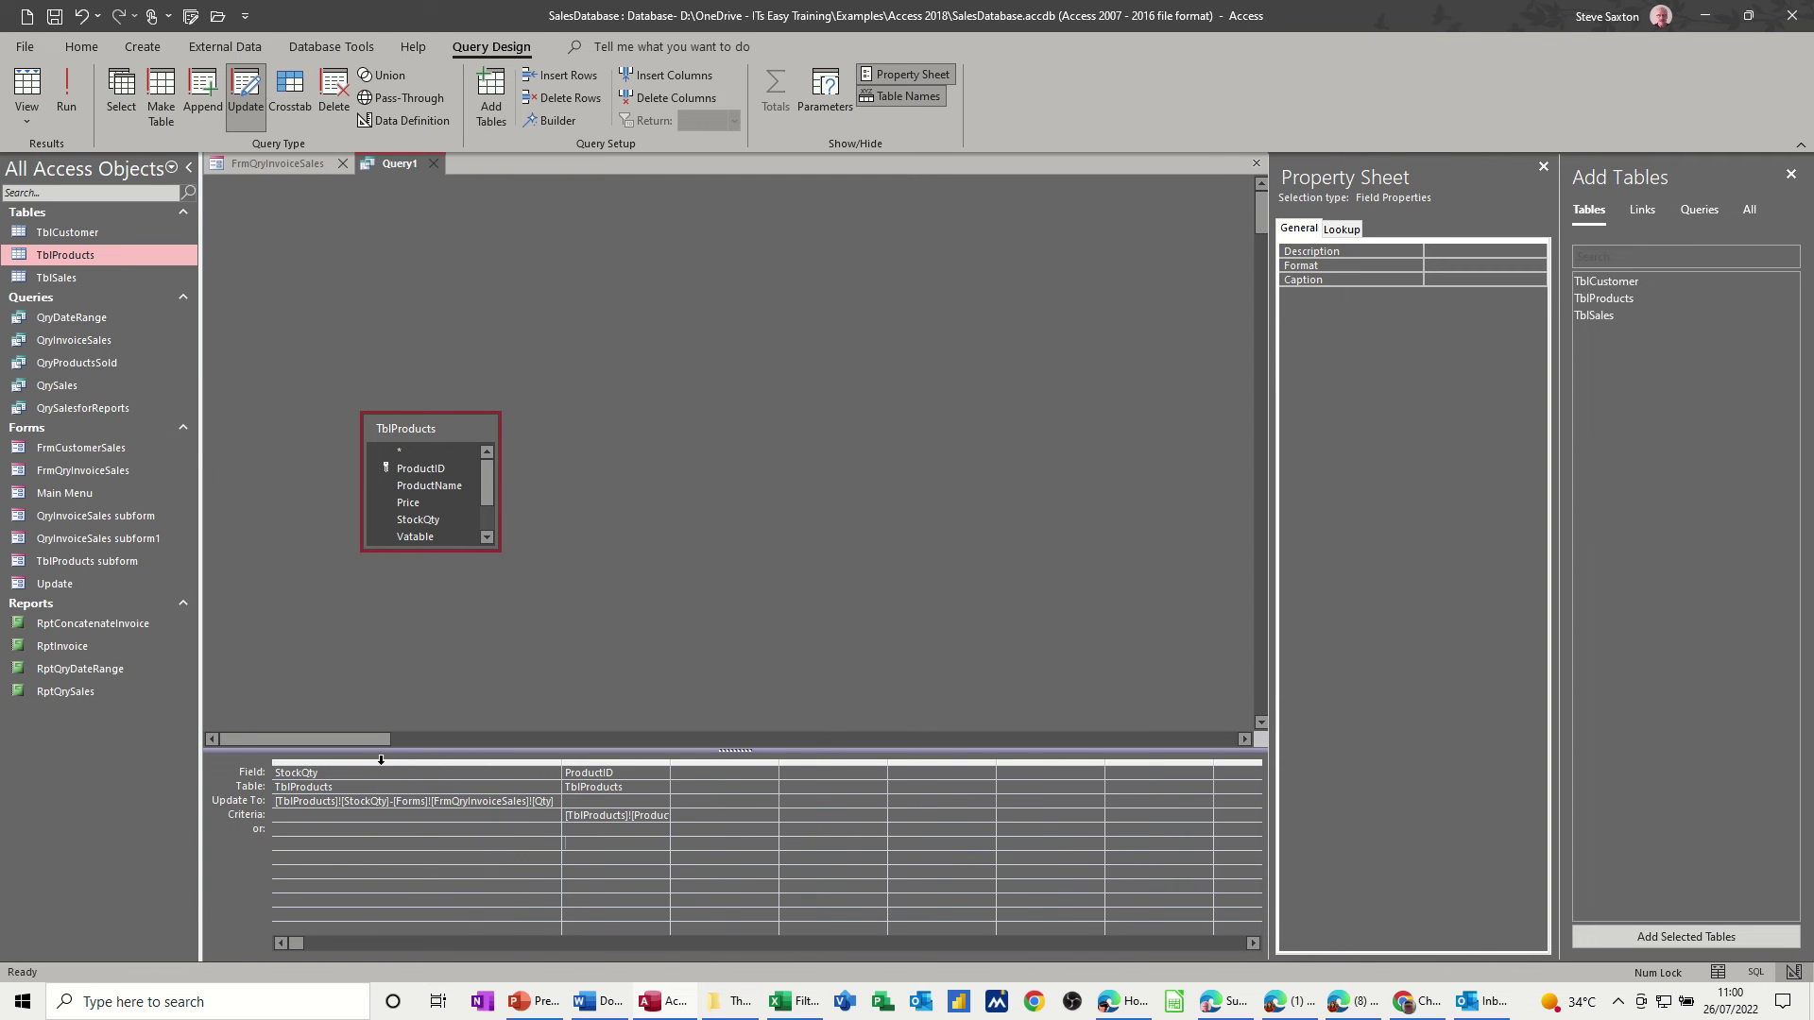
double_click(669, 760)
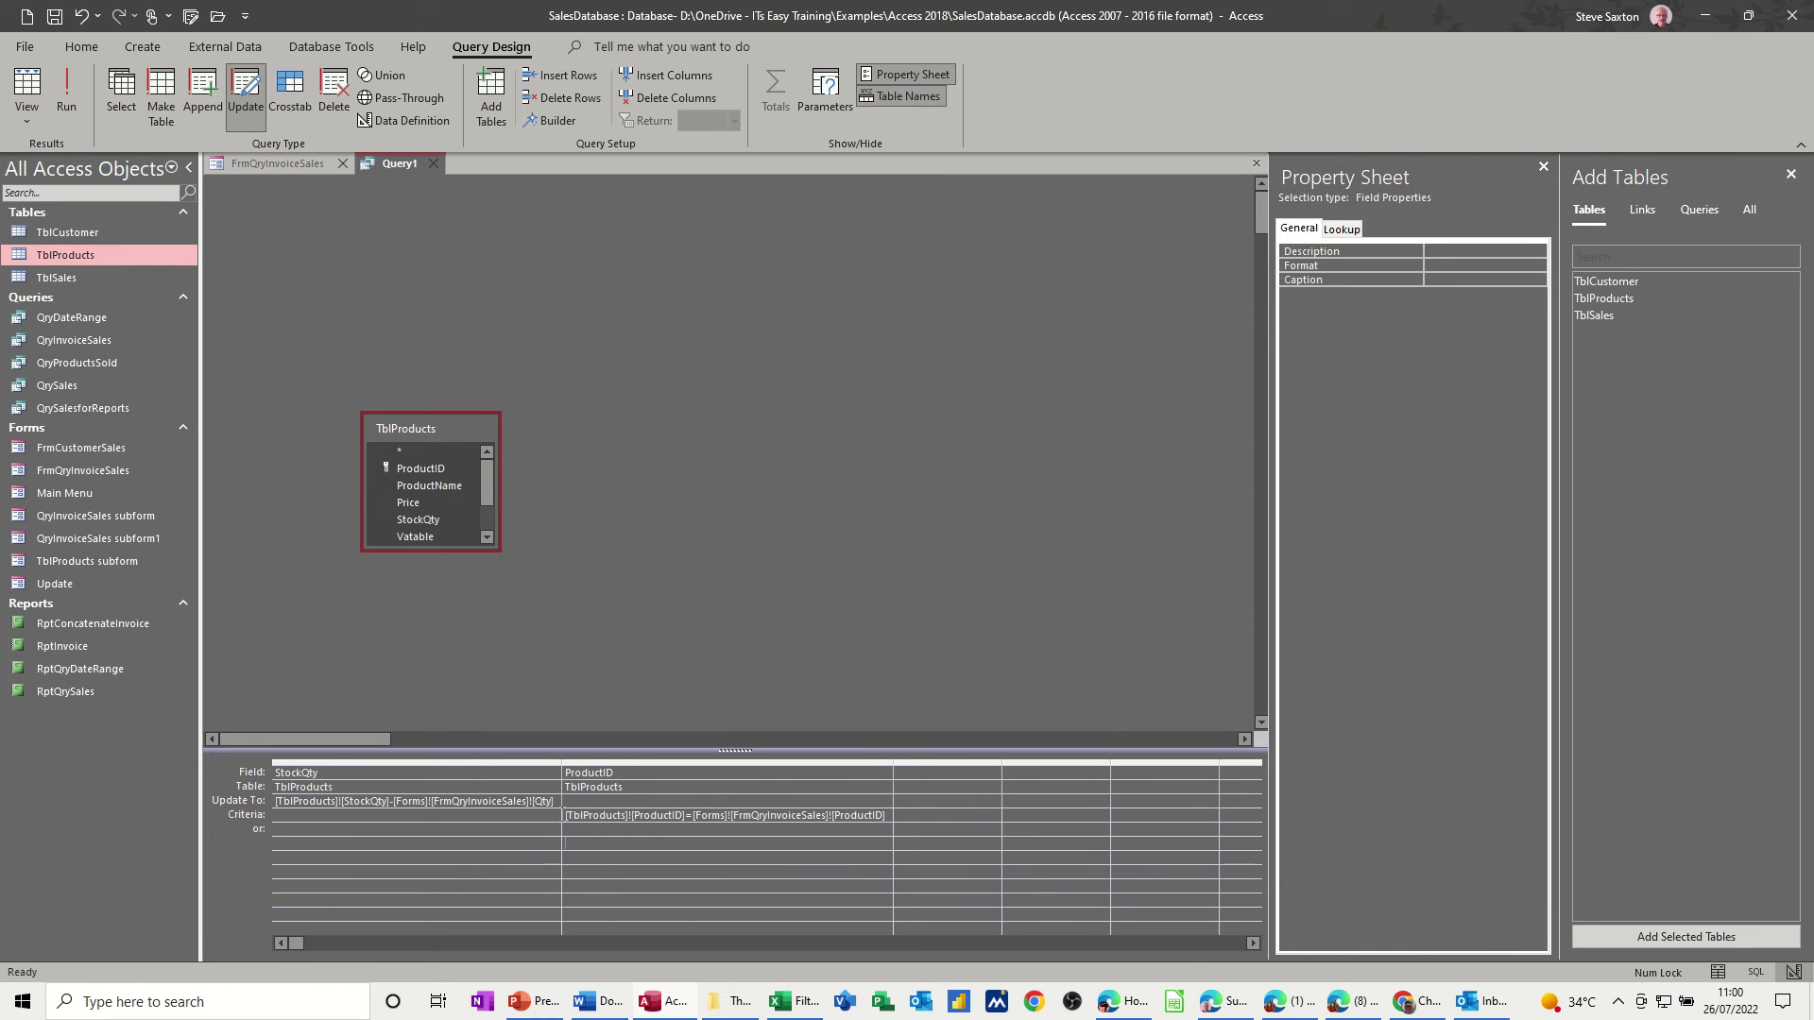
Step: Save the query as QryUpdateStock
click(54, 16)
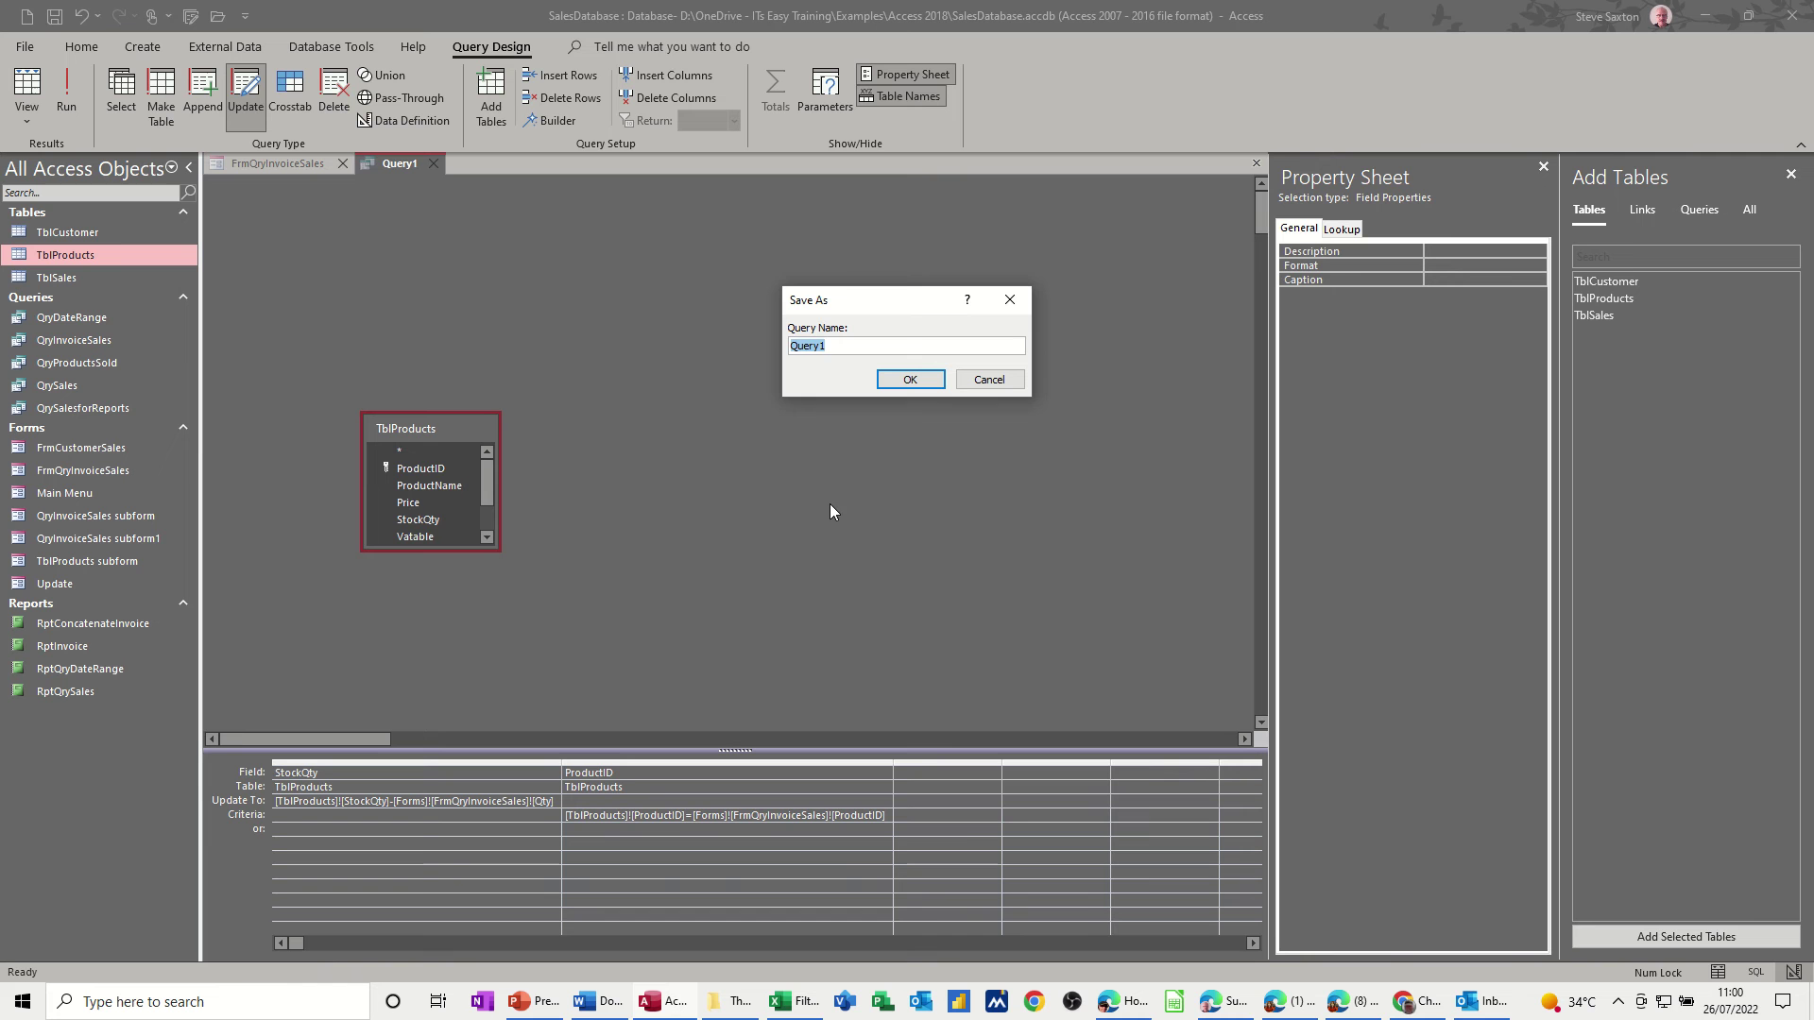
text(QryUpdateStock)
click(892, 383)
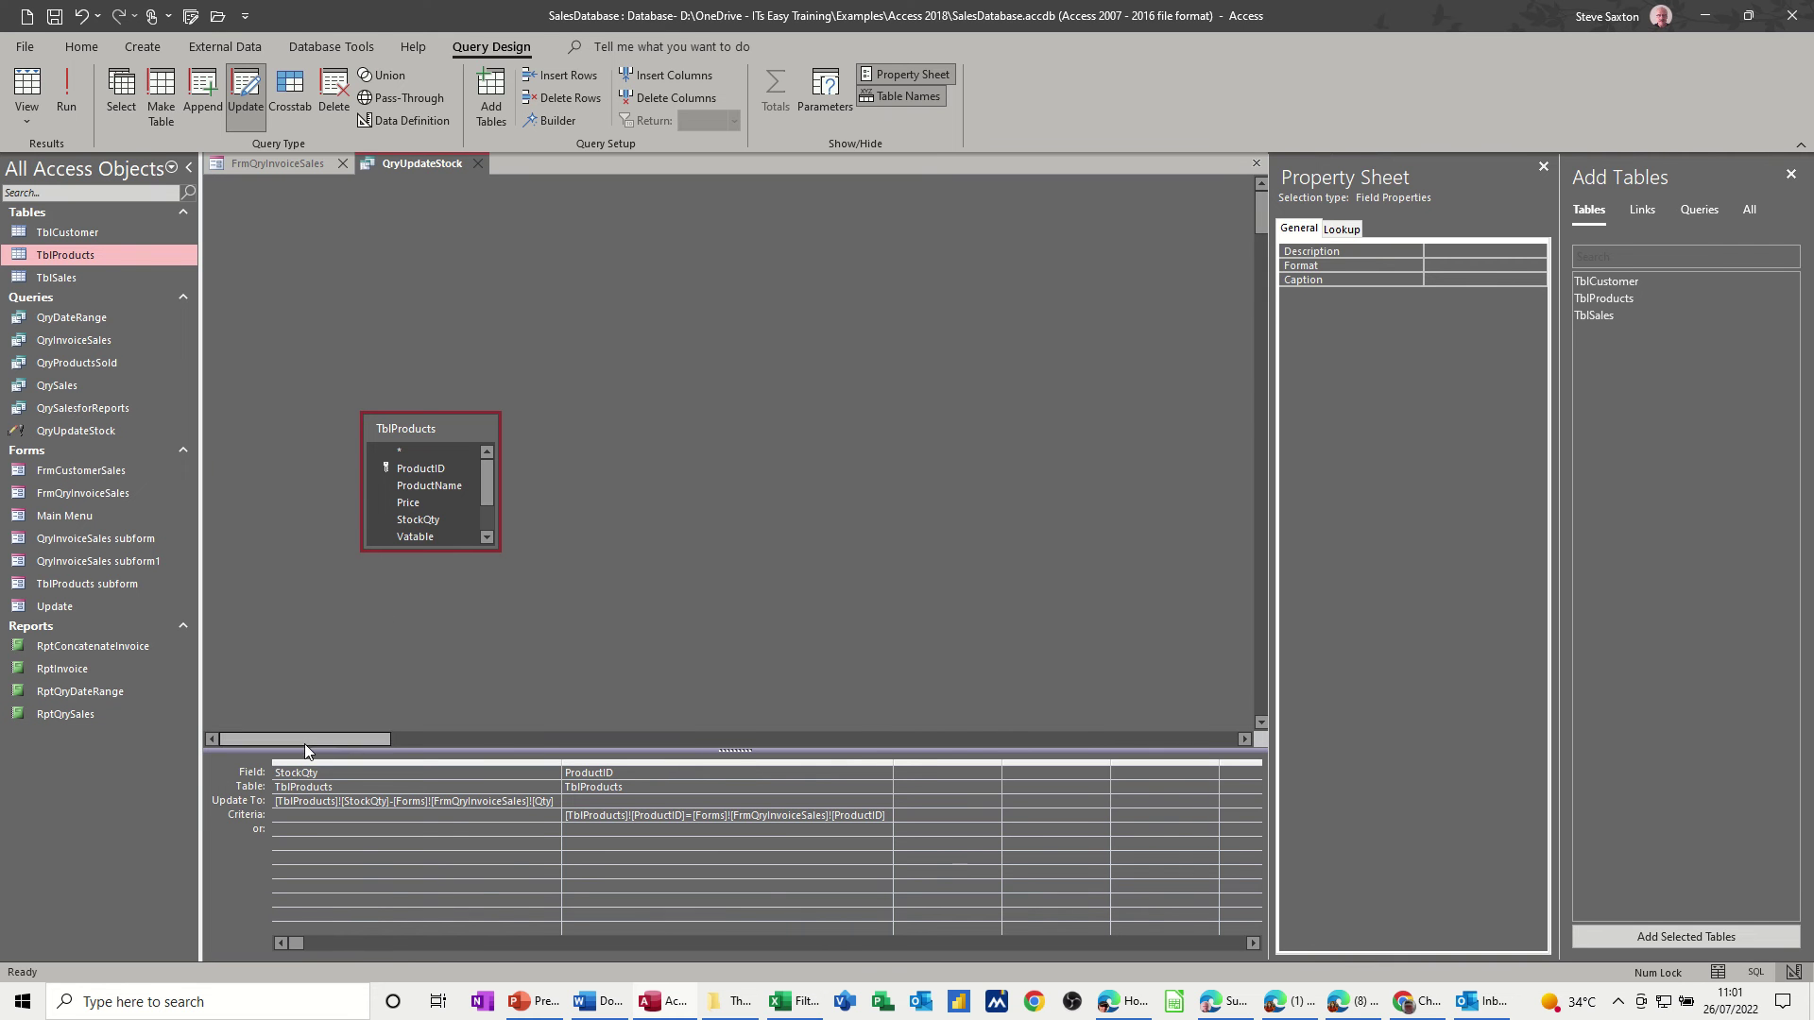
Step: Close the query and build a new macro with an OpenQuery action running QryUpdateStock
click(476, 163)
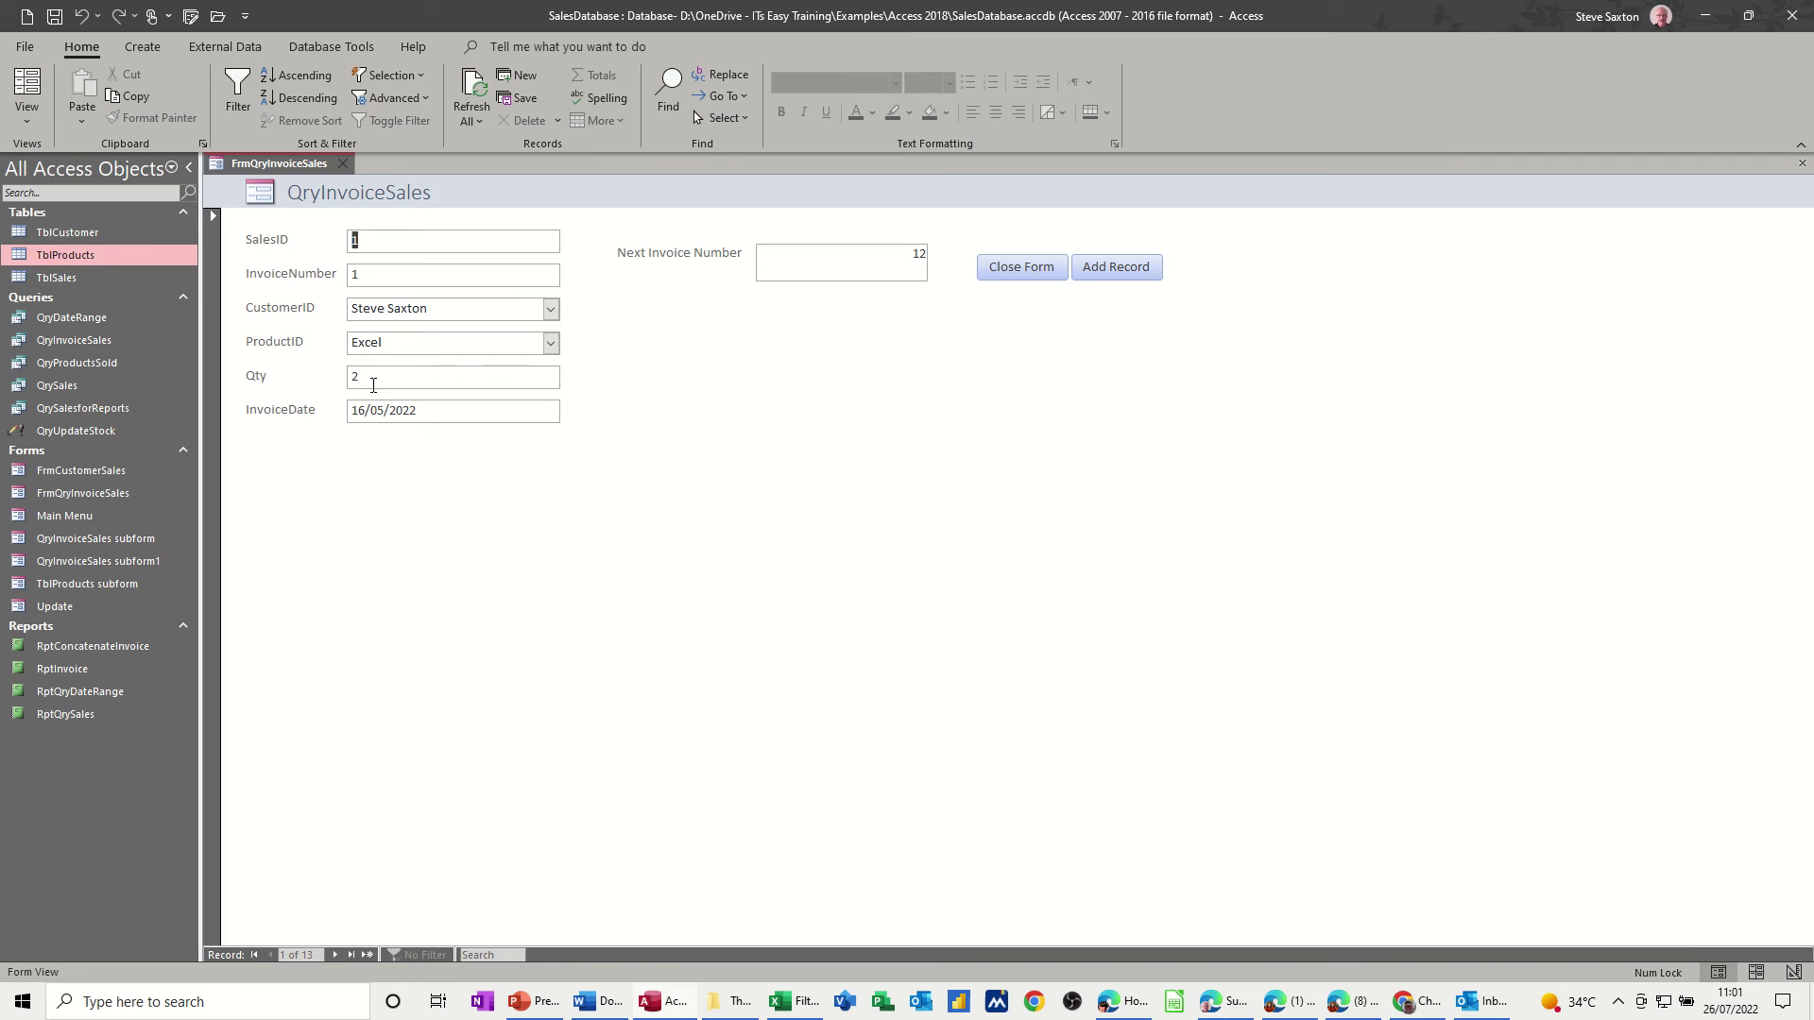
click(154, 53)
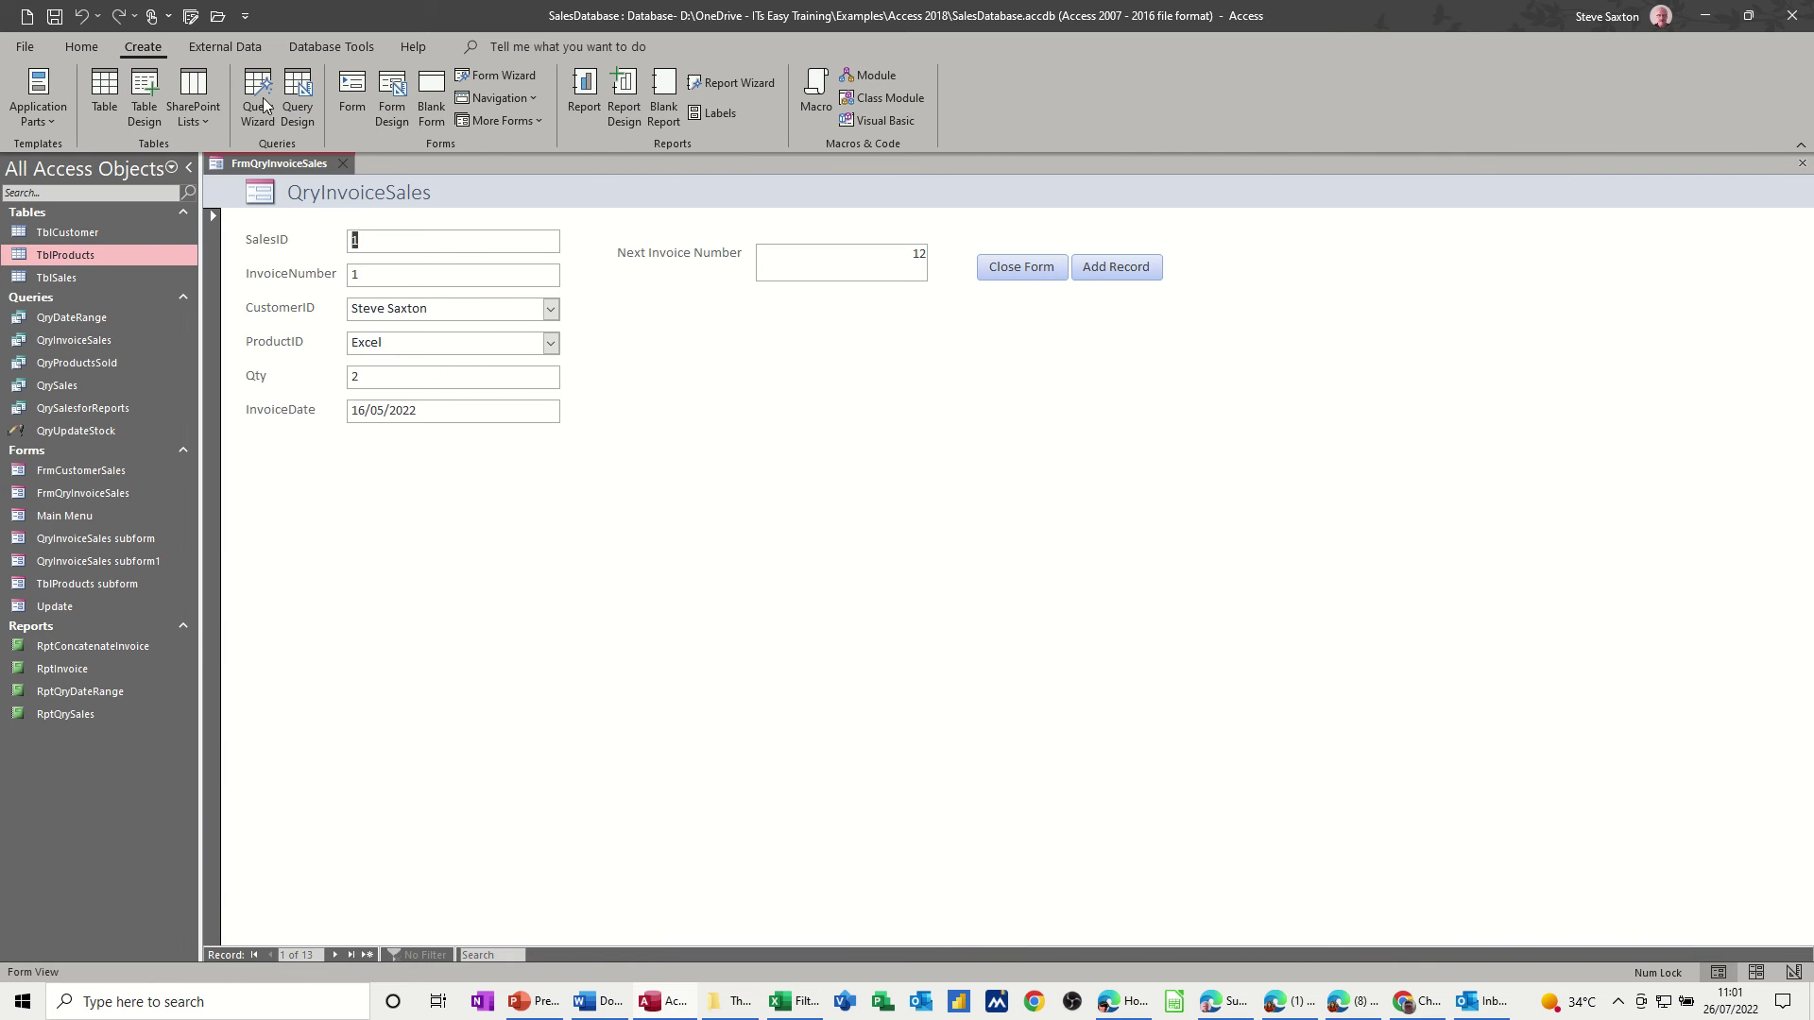
click(816, 94)
text(OnError)
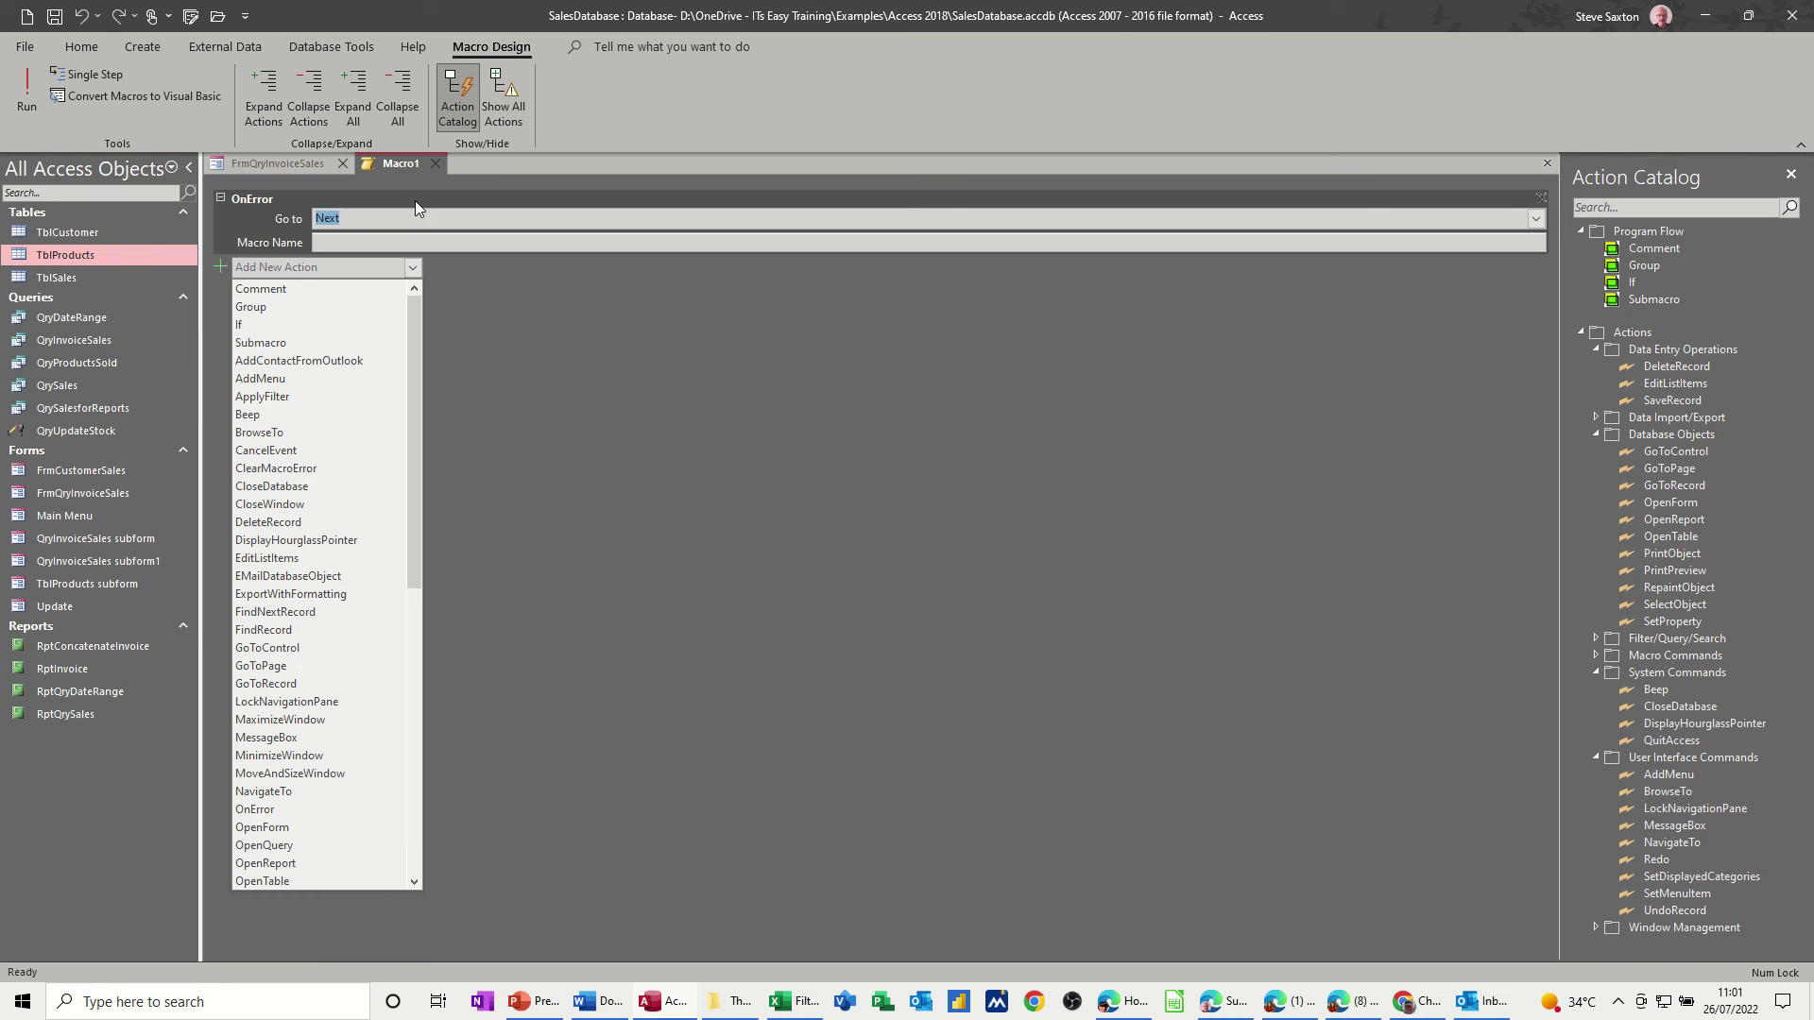
click(1539, 198)
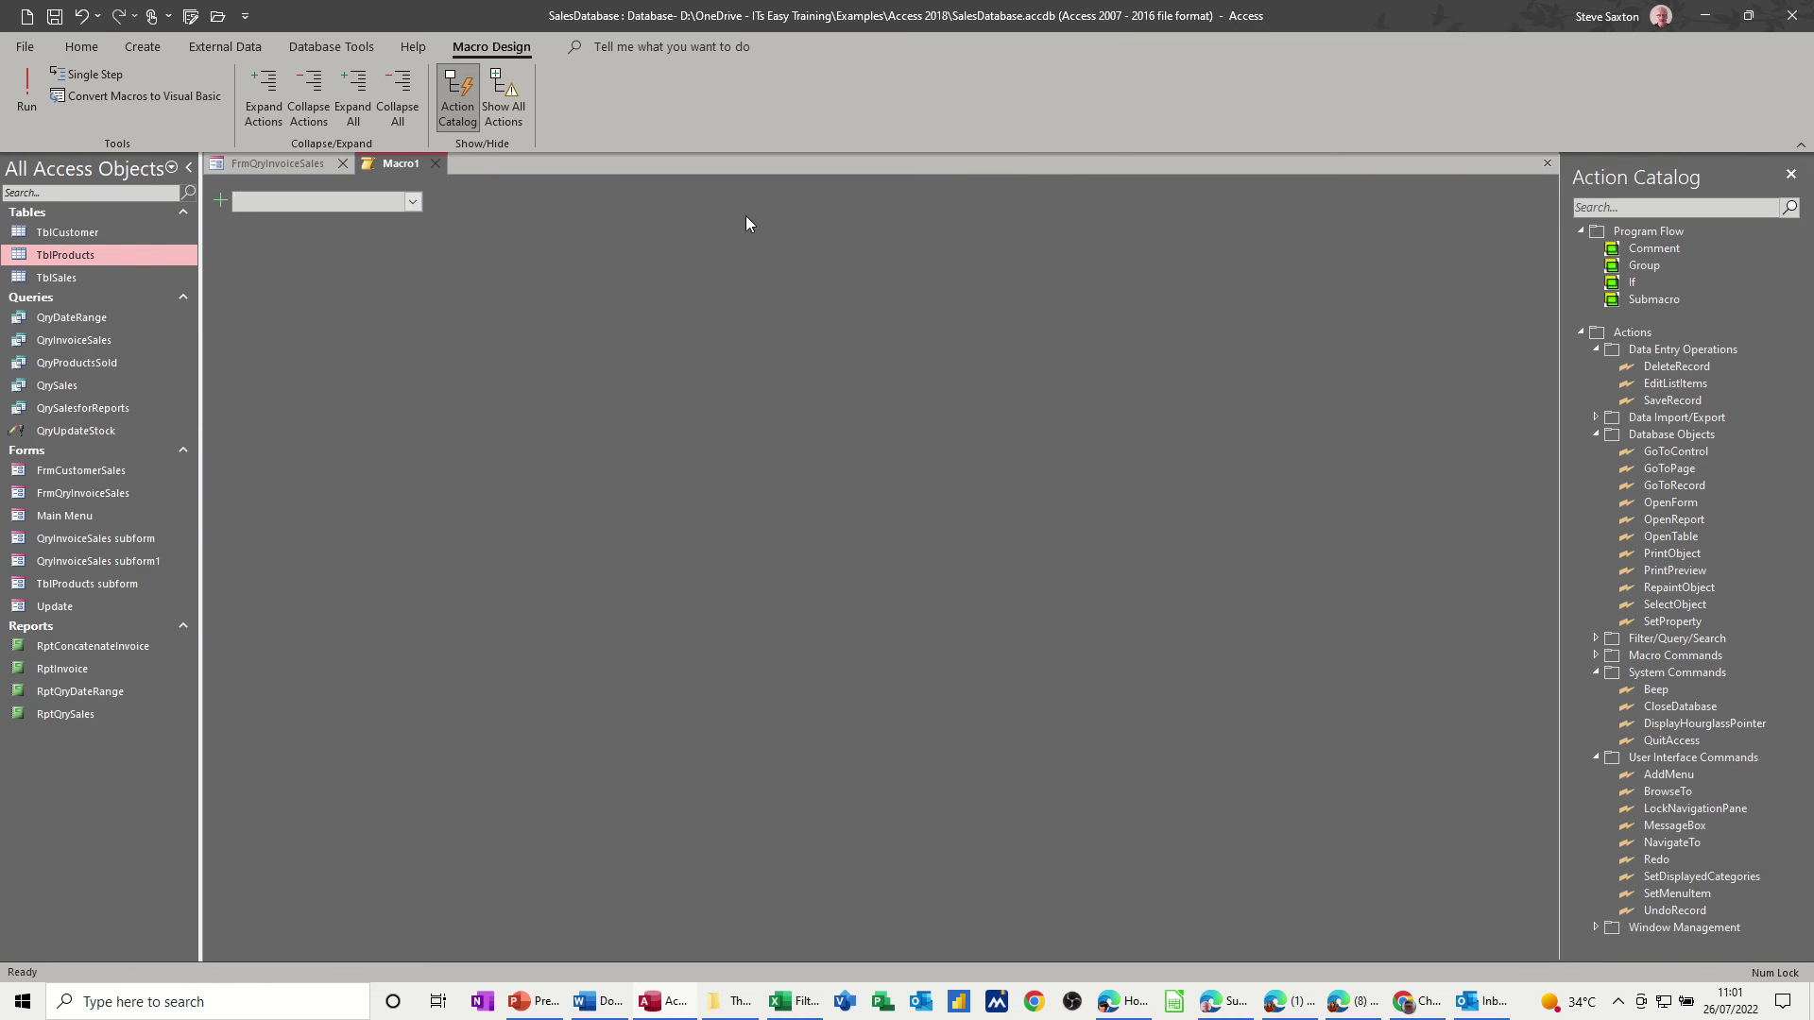
click(414, 201)
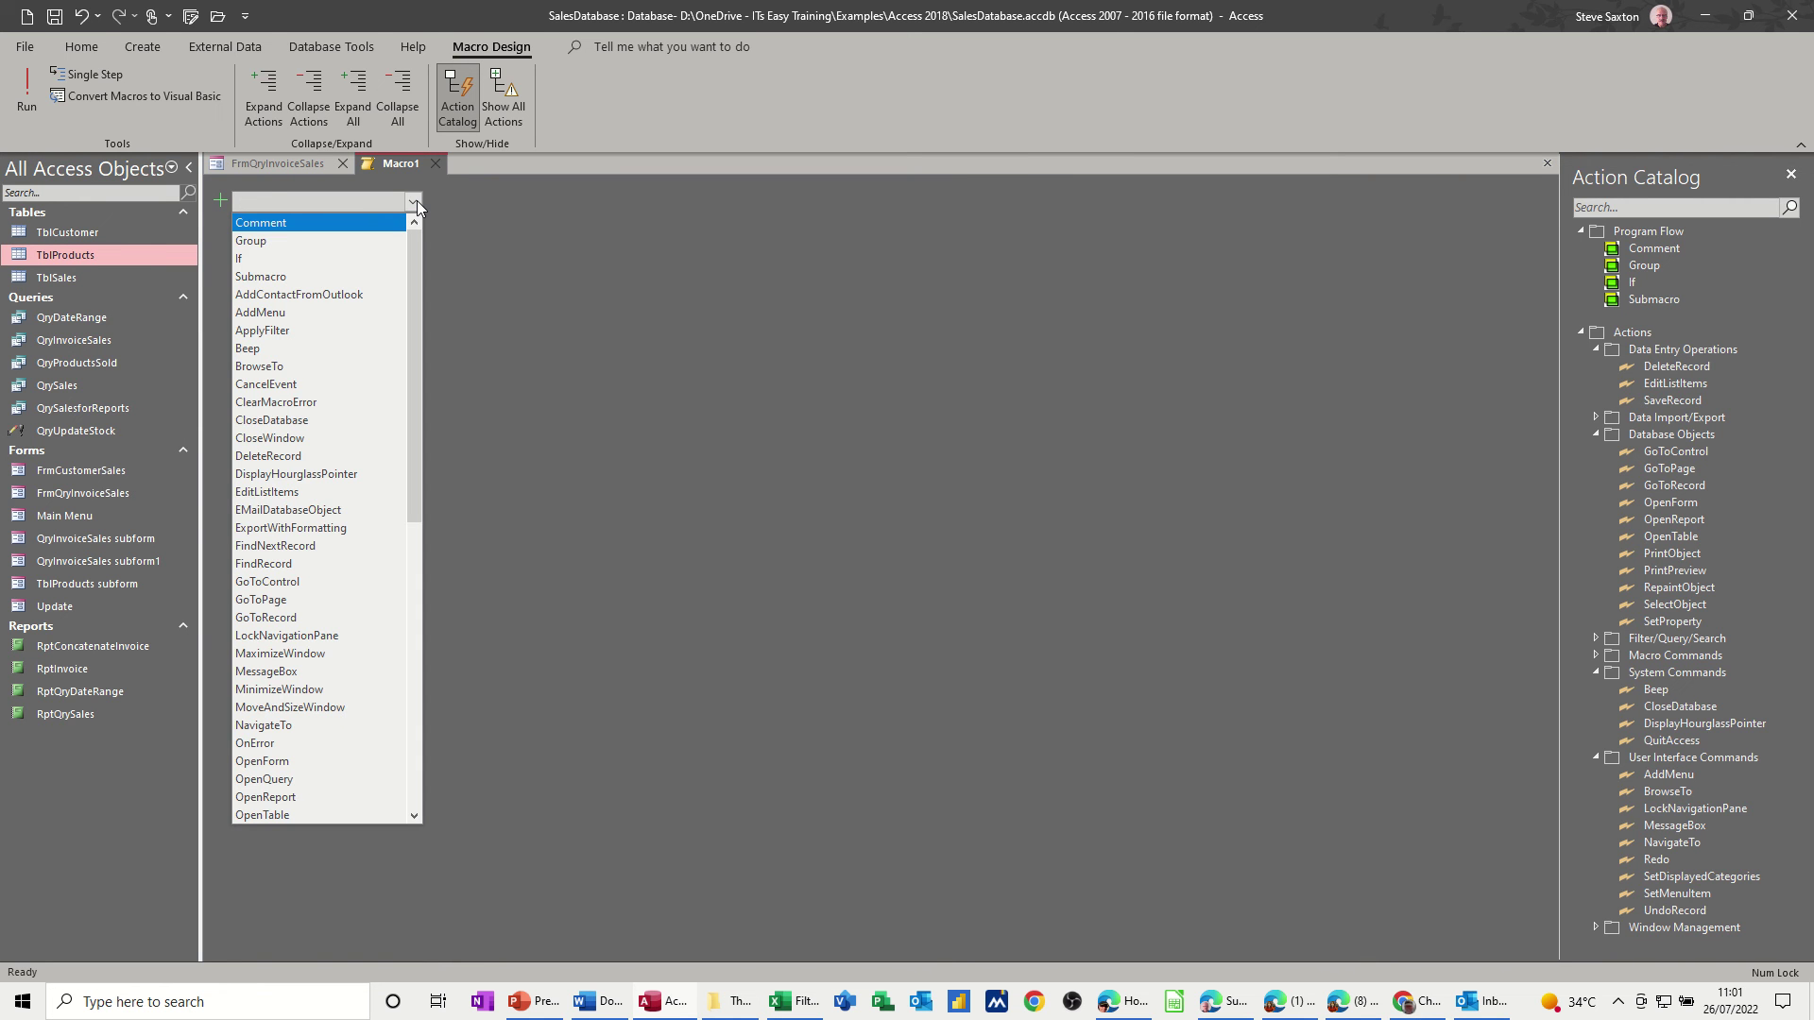
text(OnError)
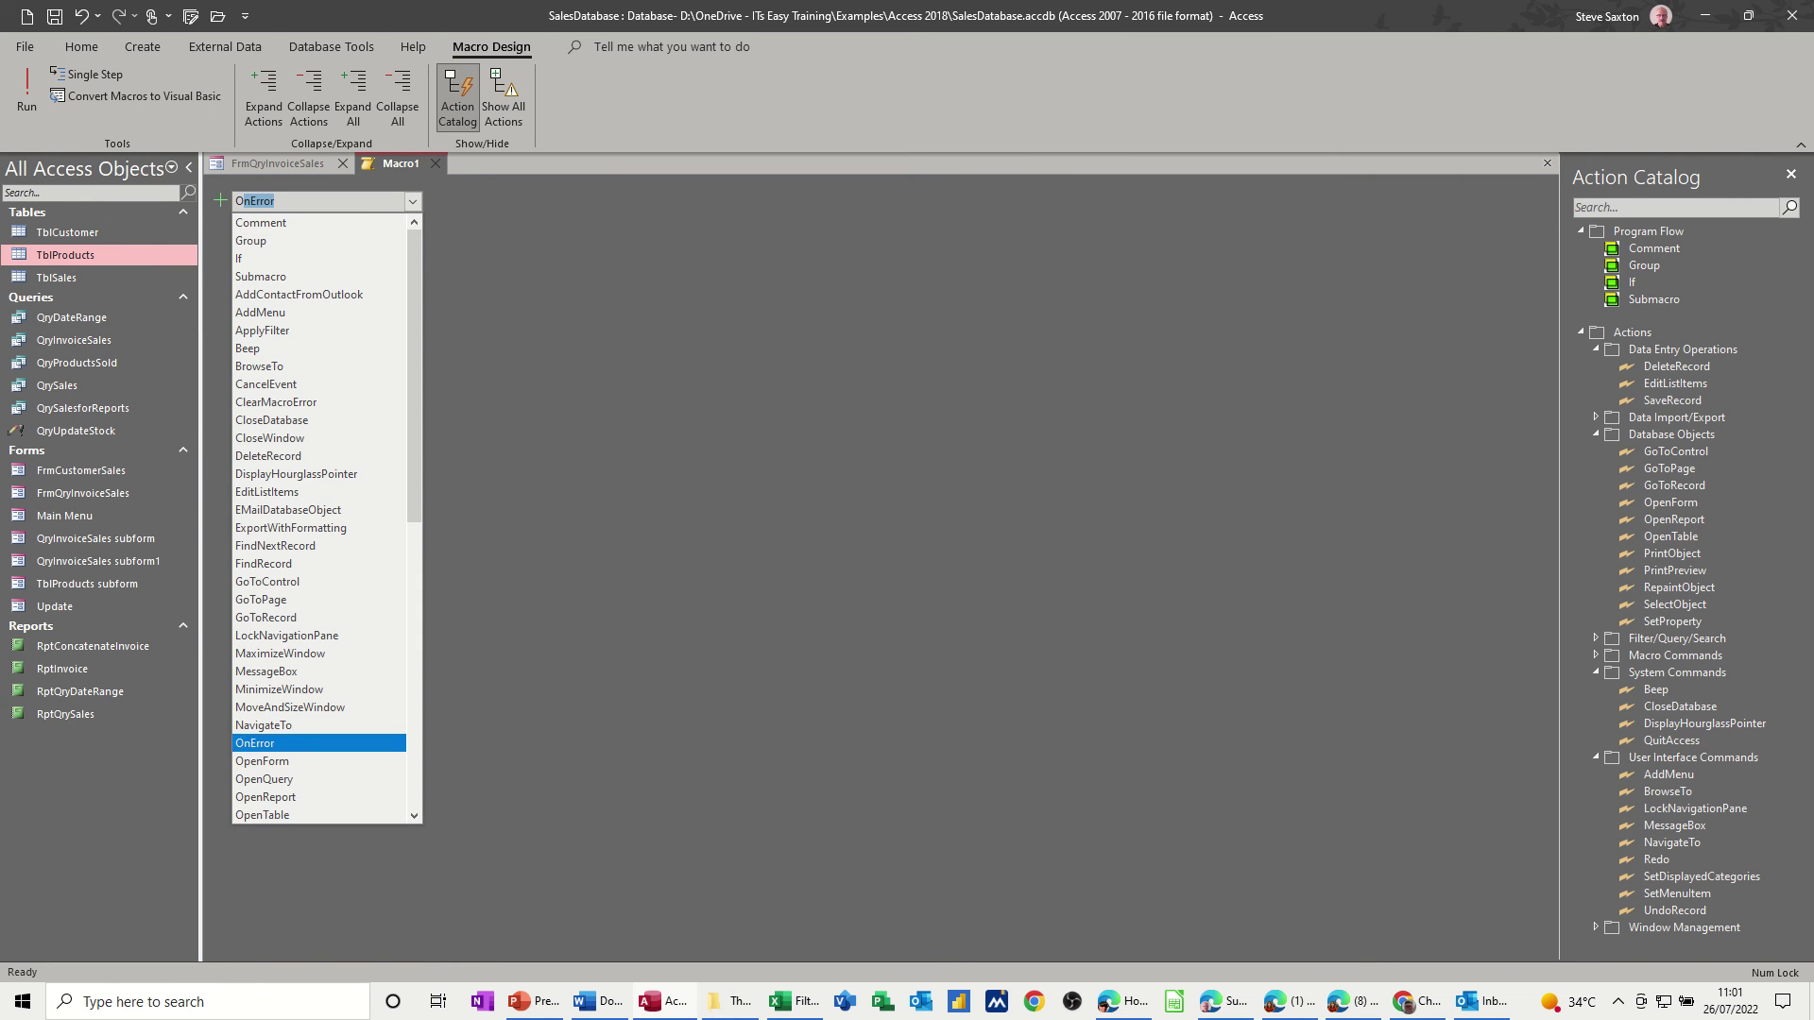
click(275, 781)
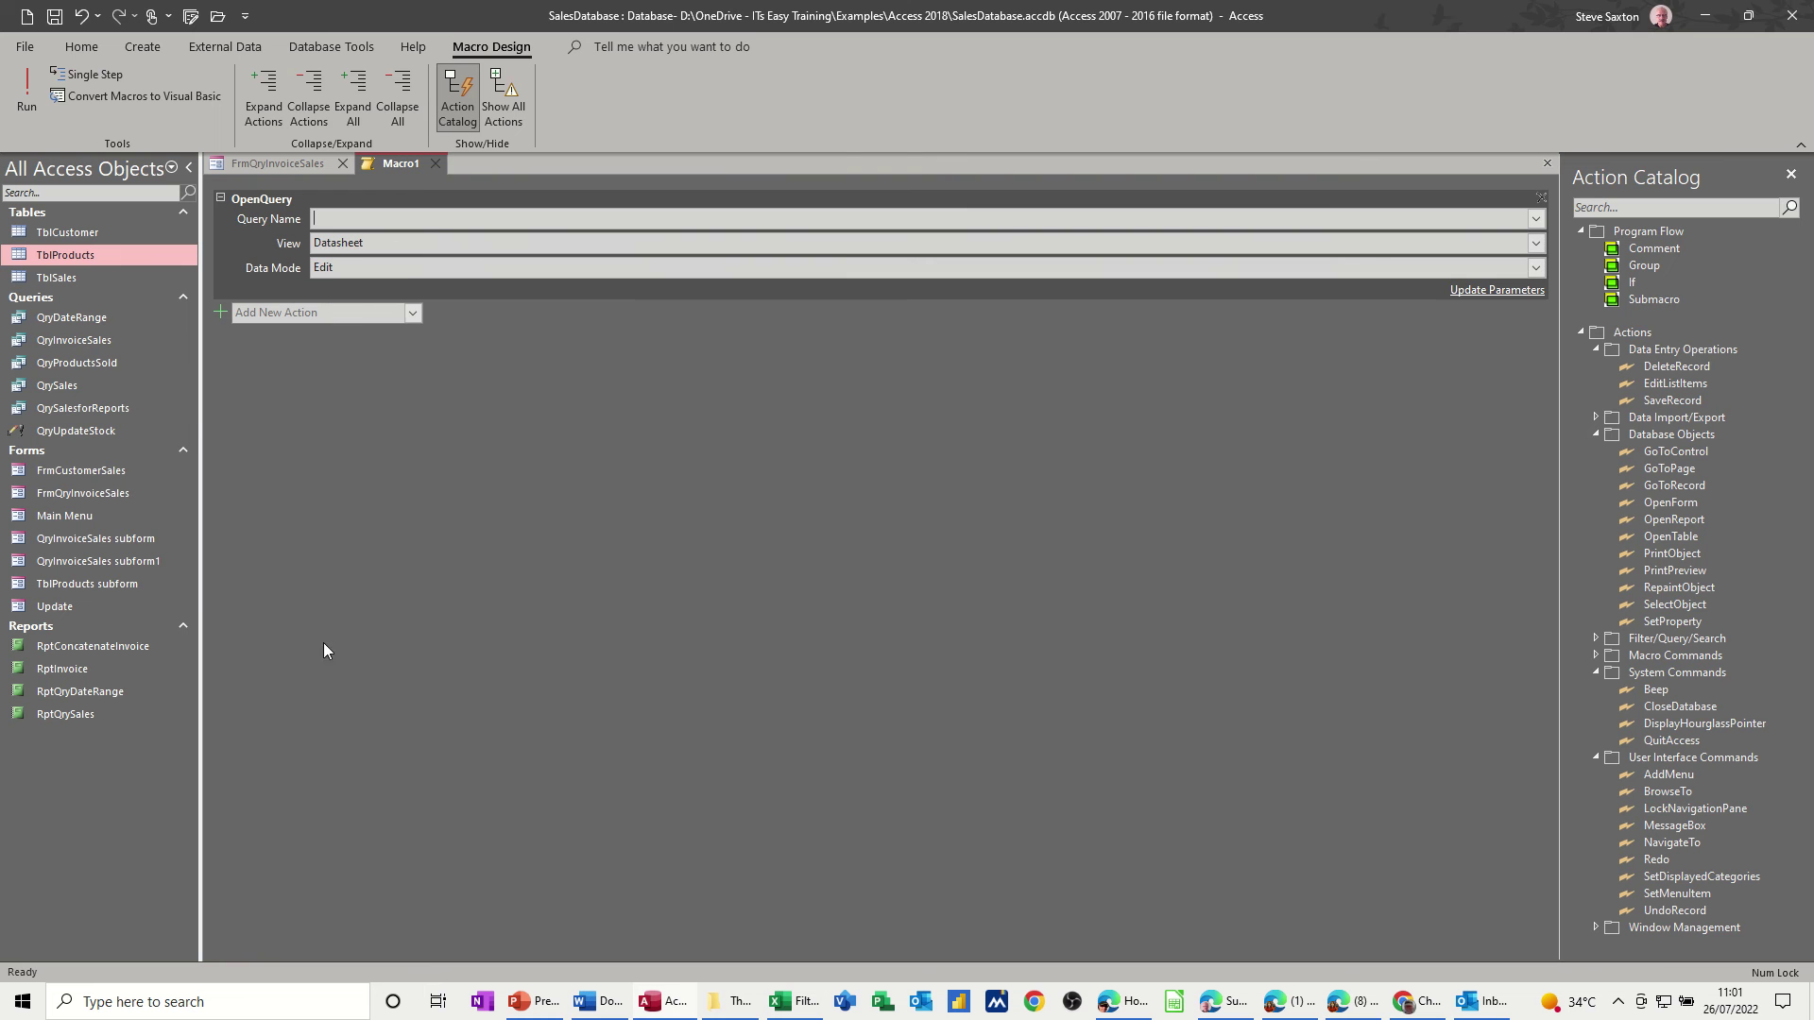
click(1535, 220)
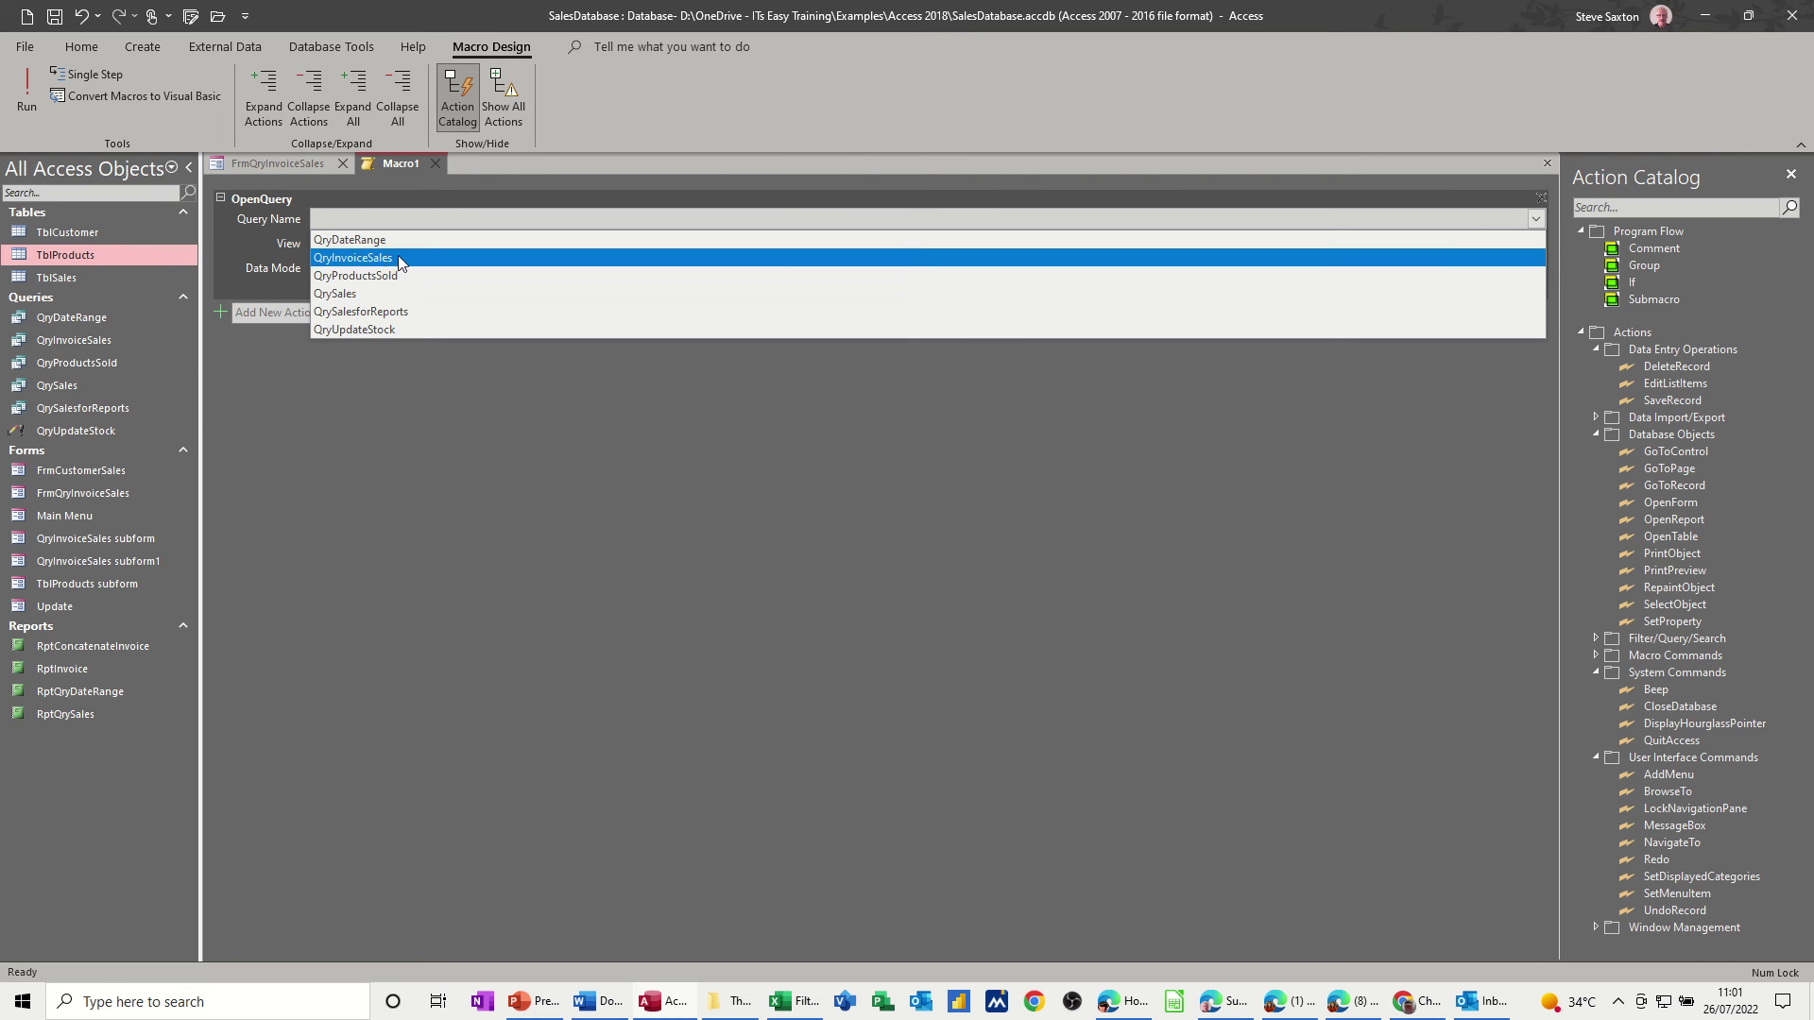
click(335, 329)
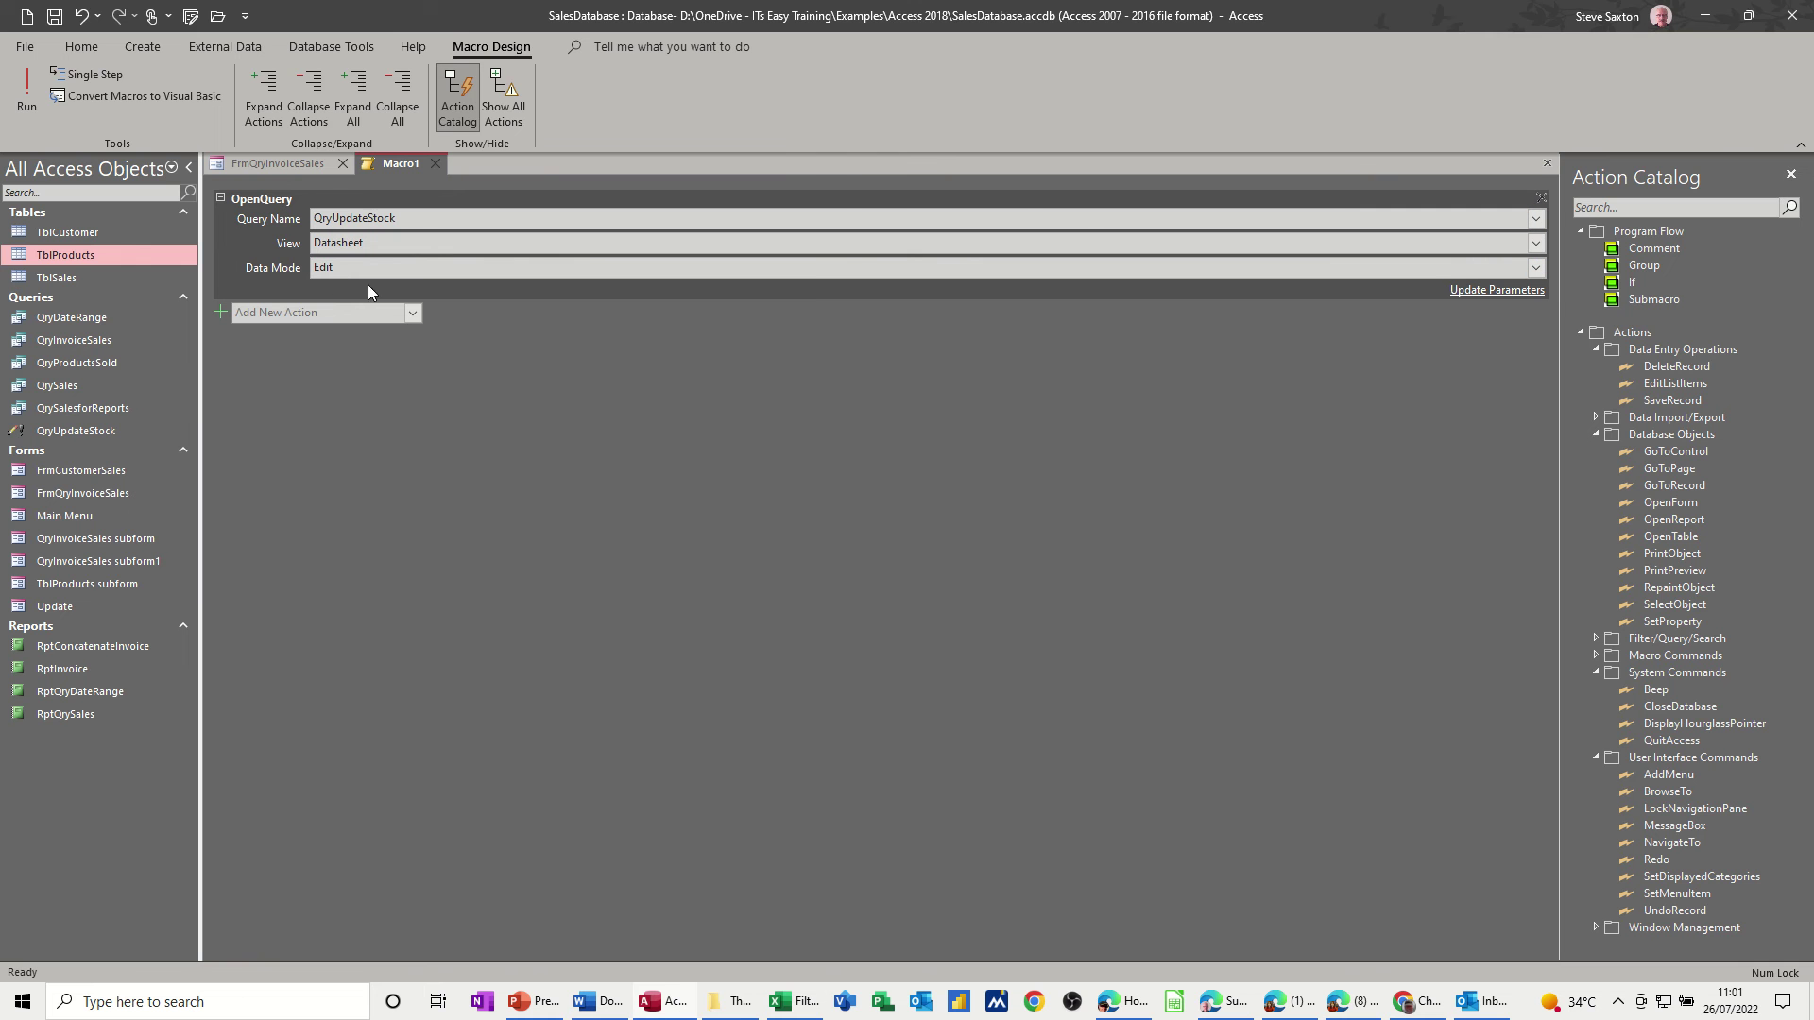
Step: Save the macro as McrUpdate
click(55, 17)
text(McrUpdate)
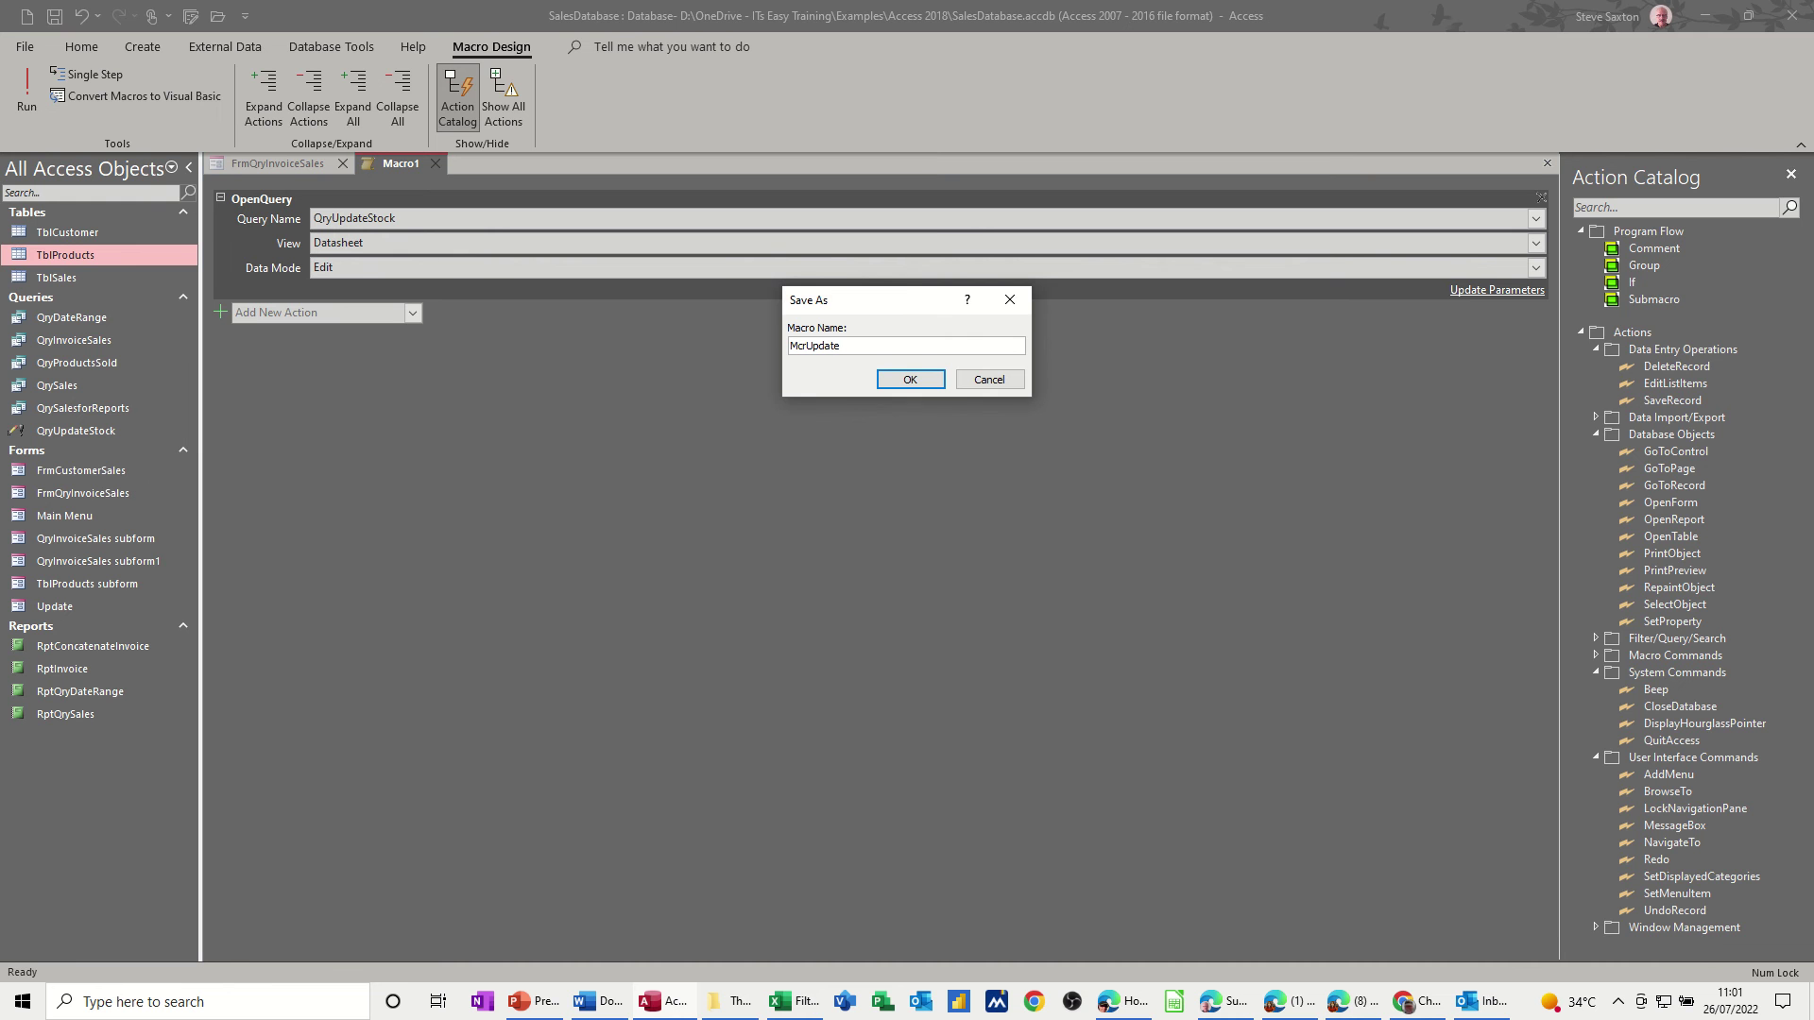
click(908, 382)
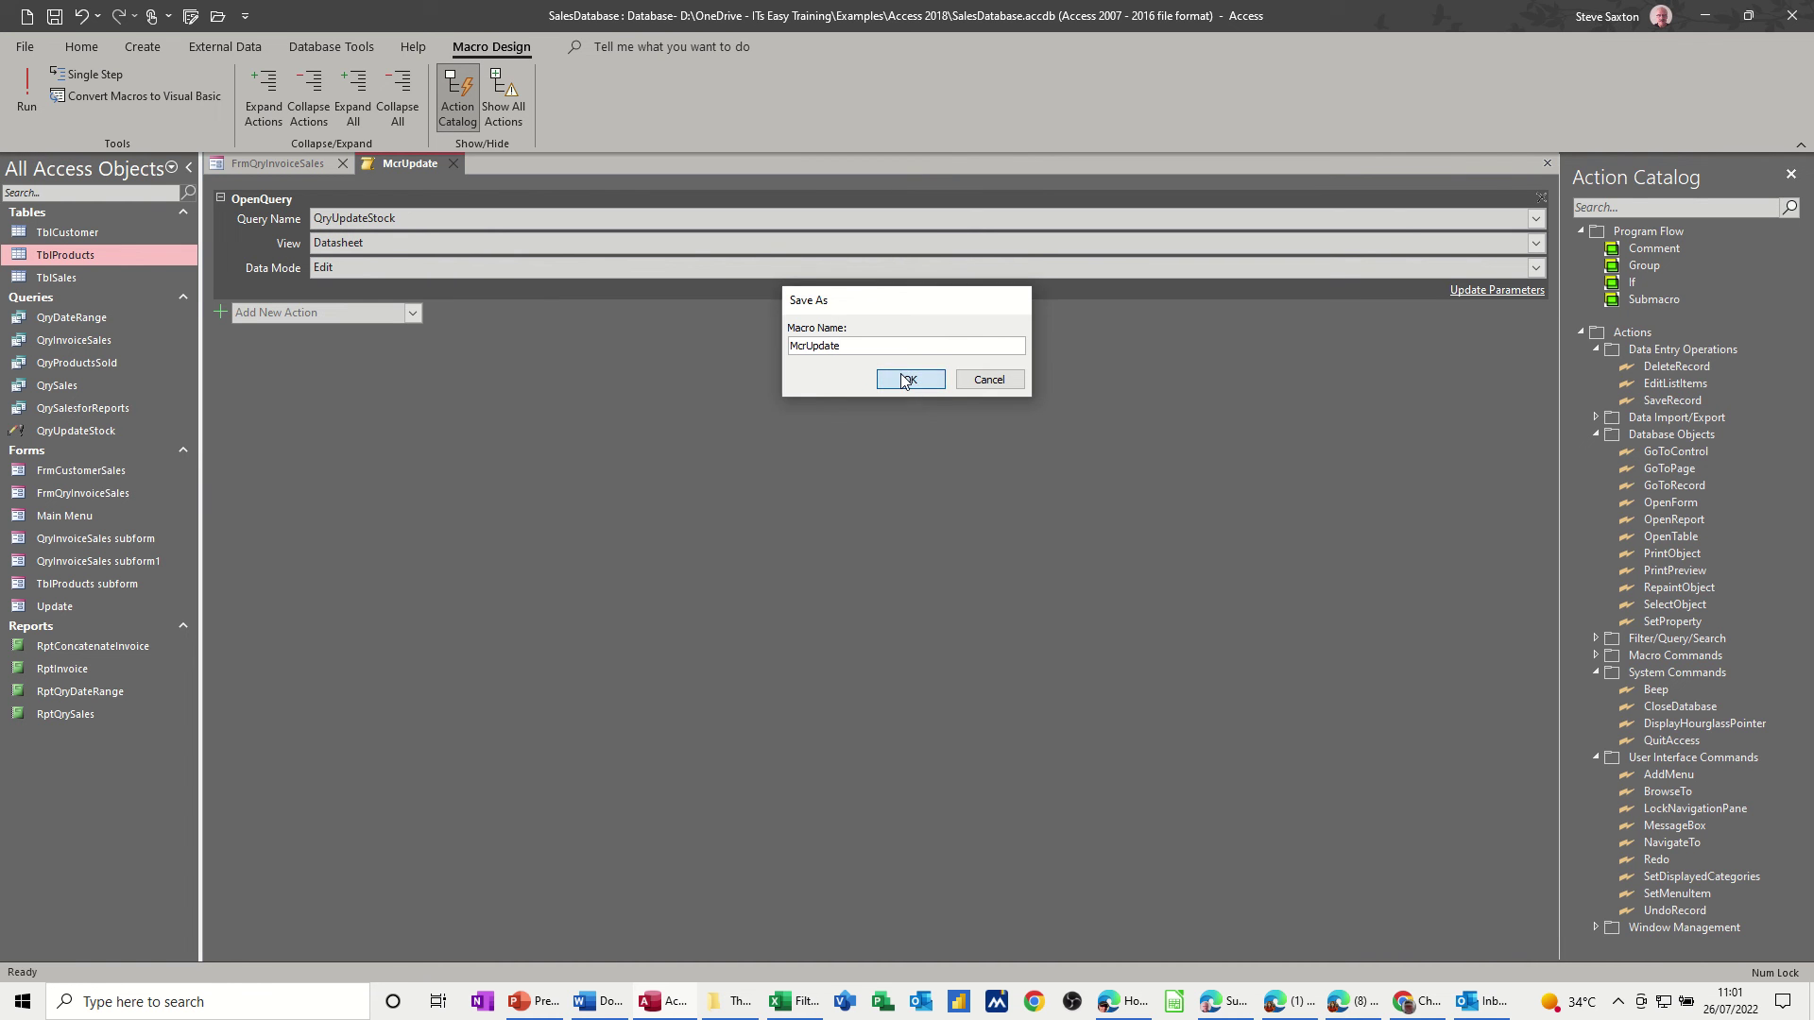
Step: In FrmQryInvoiceSales Design View, set the Qty box's After Update event to McrUpdate
click(455, 163)
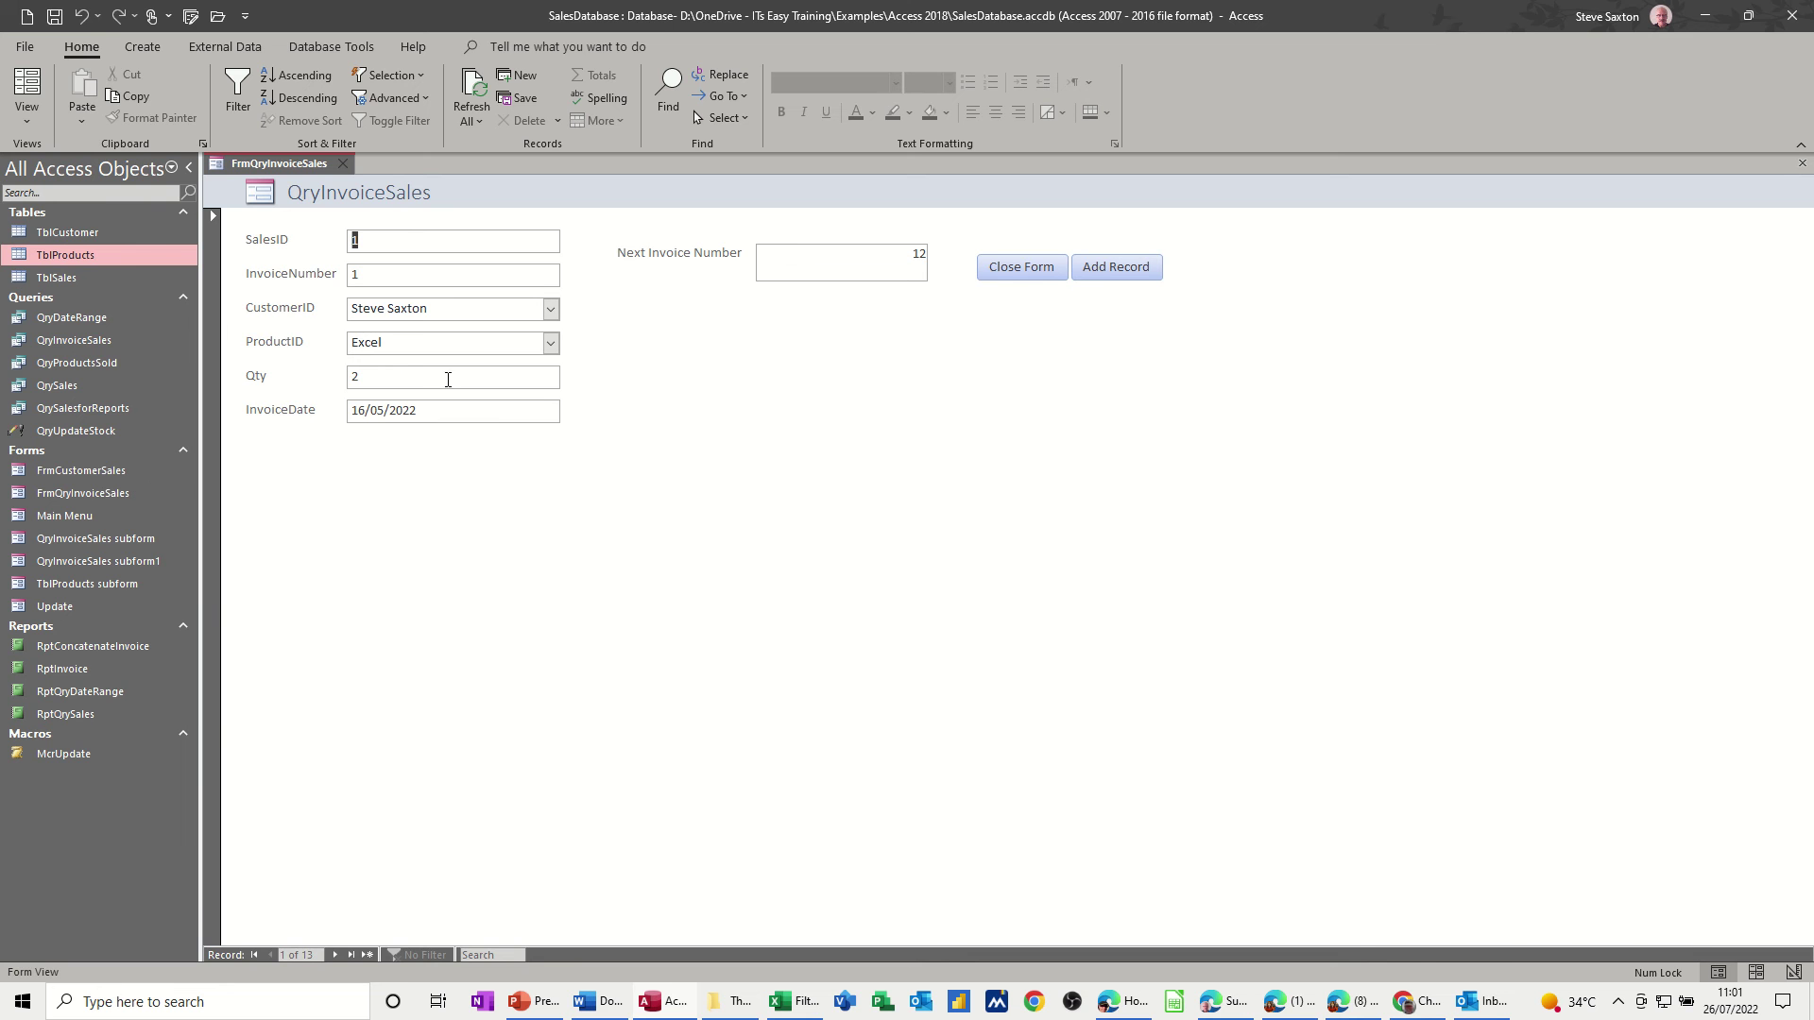
click(27, 106)
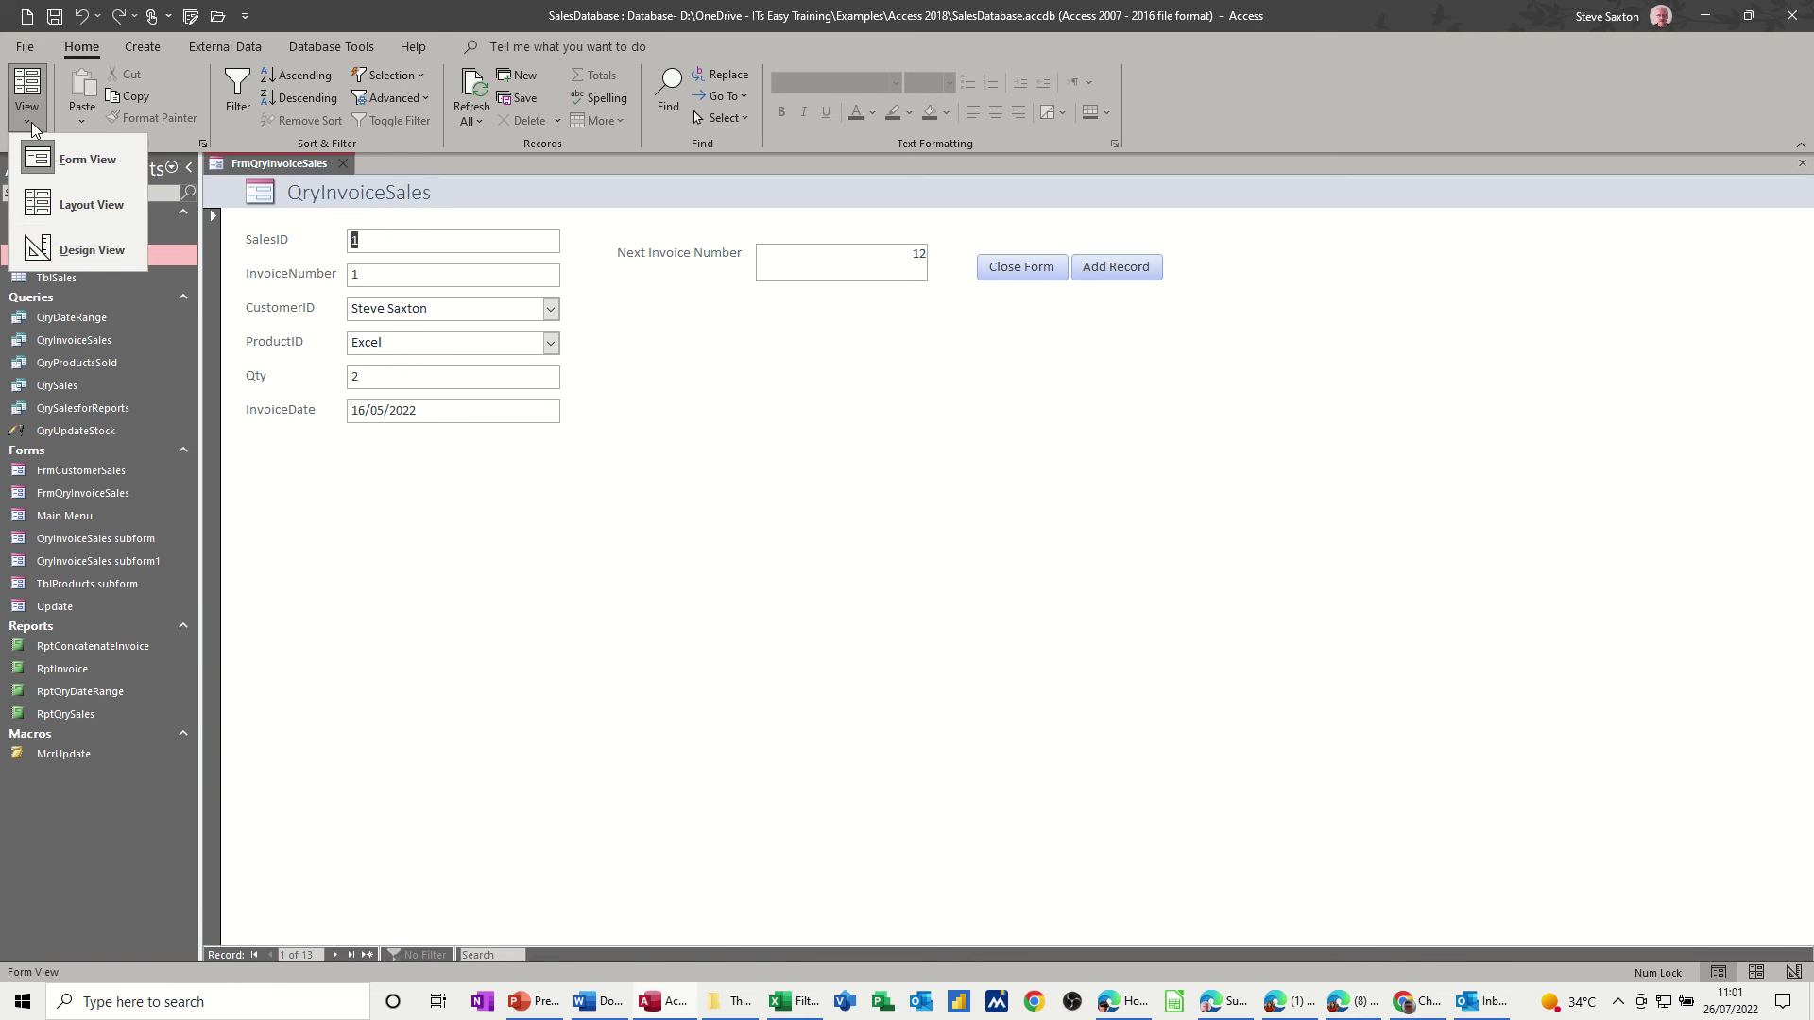
click(53, 249)
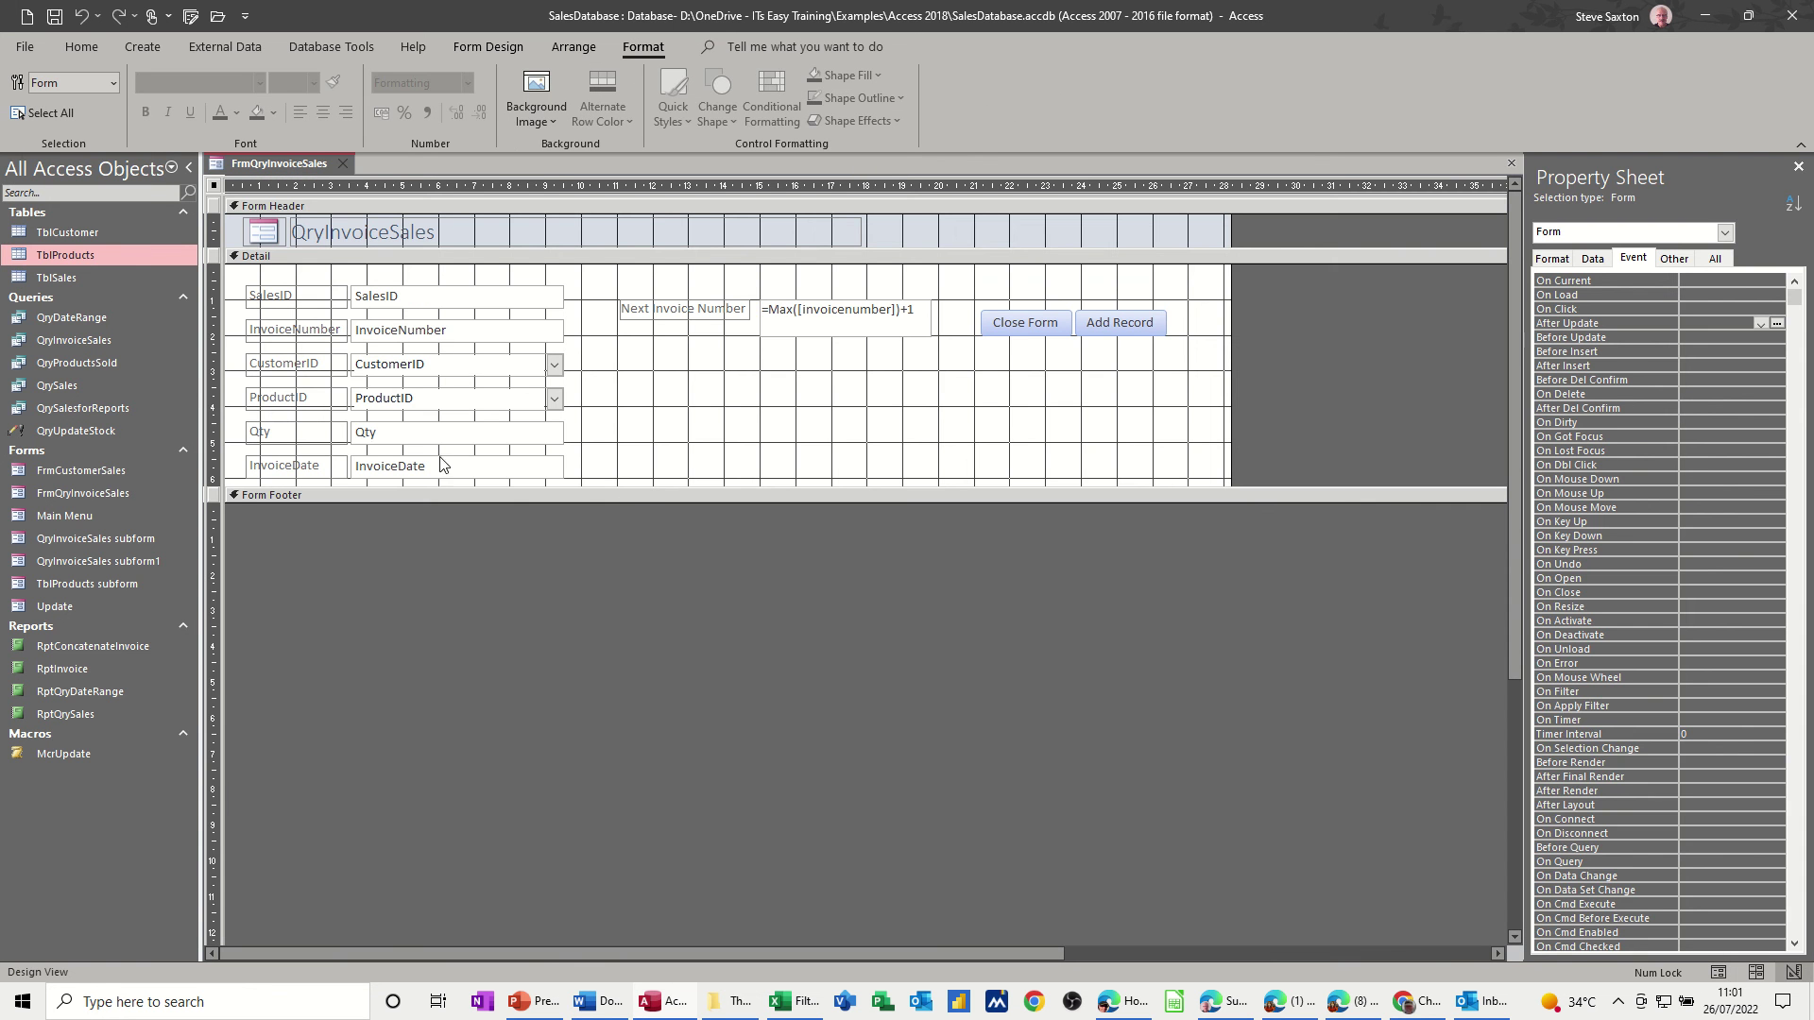
click(362, 440)
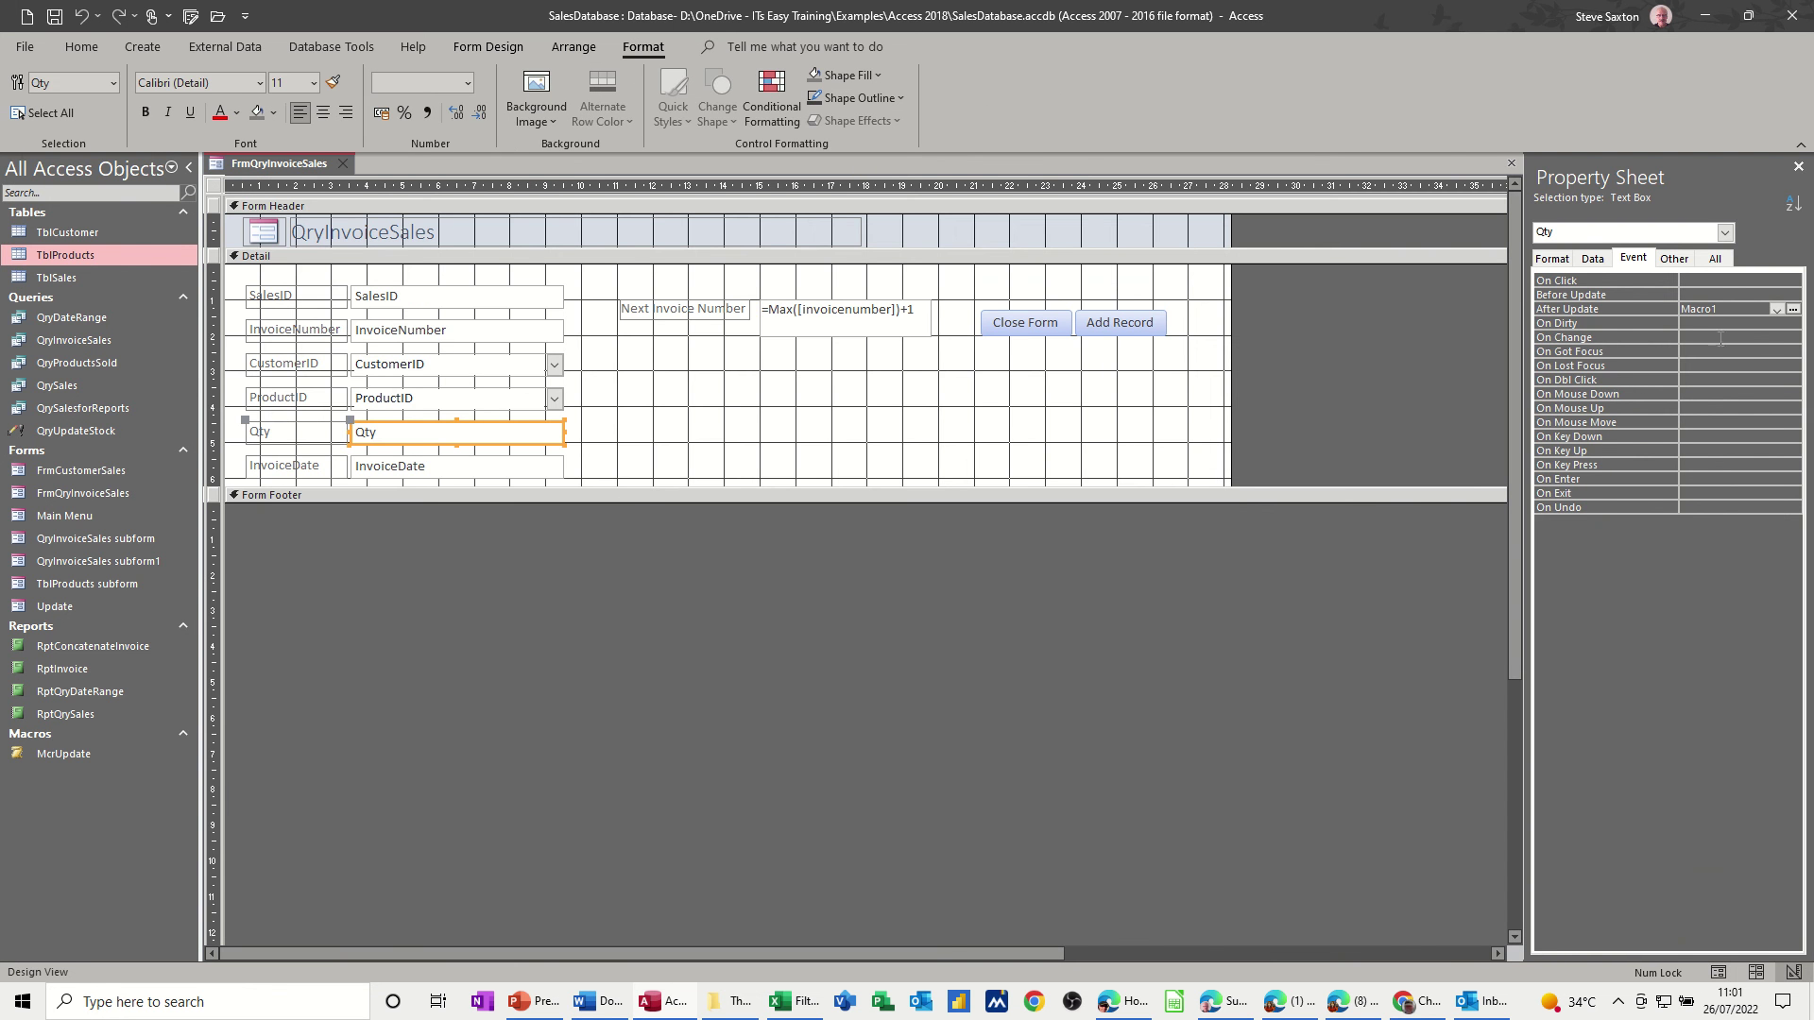
click(1776, 310)
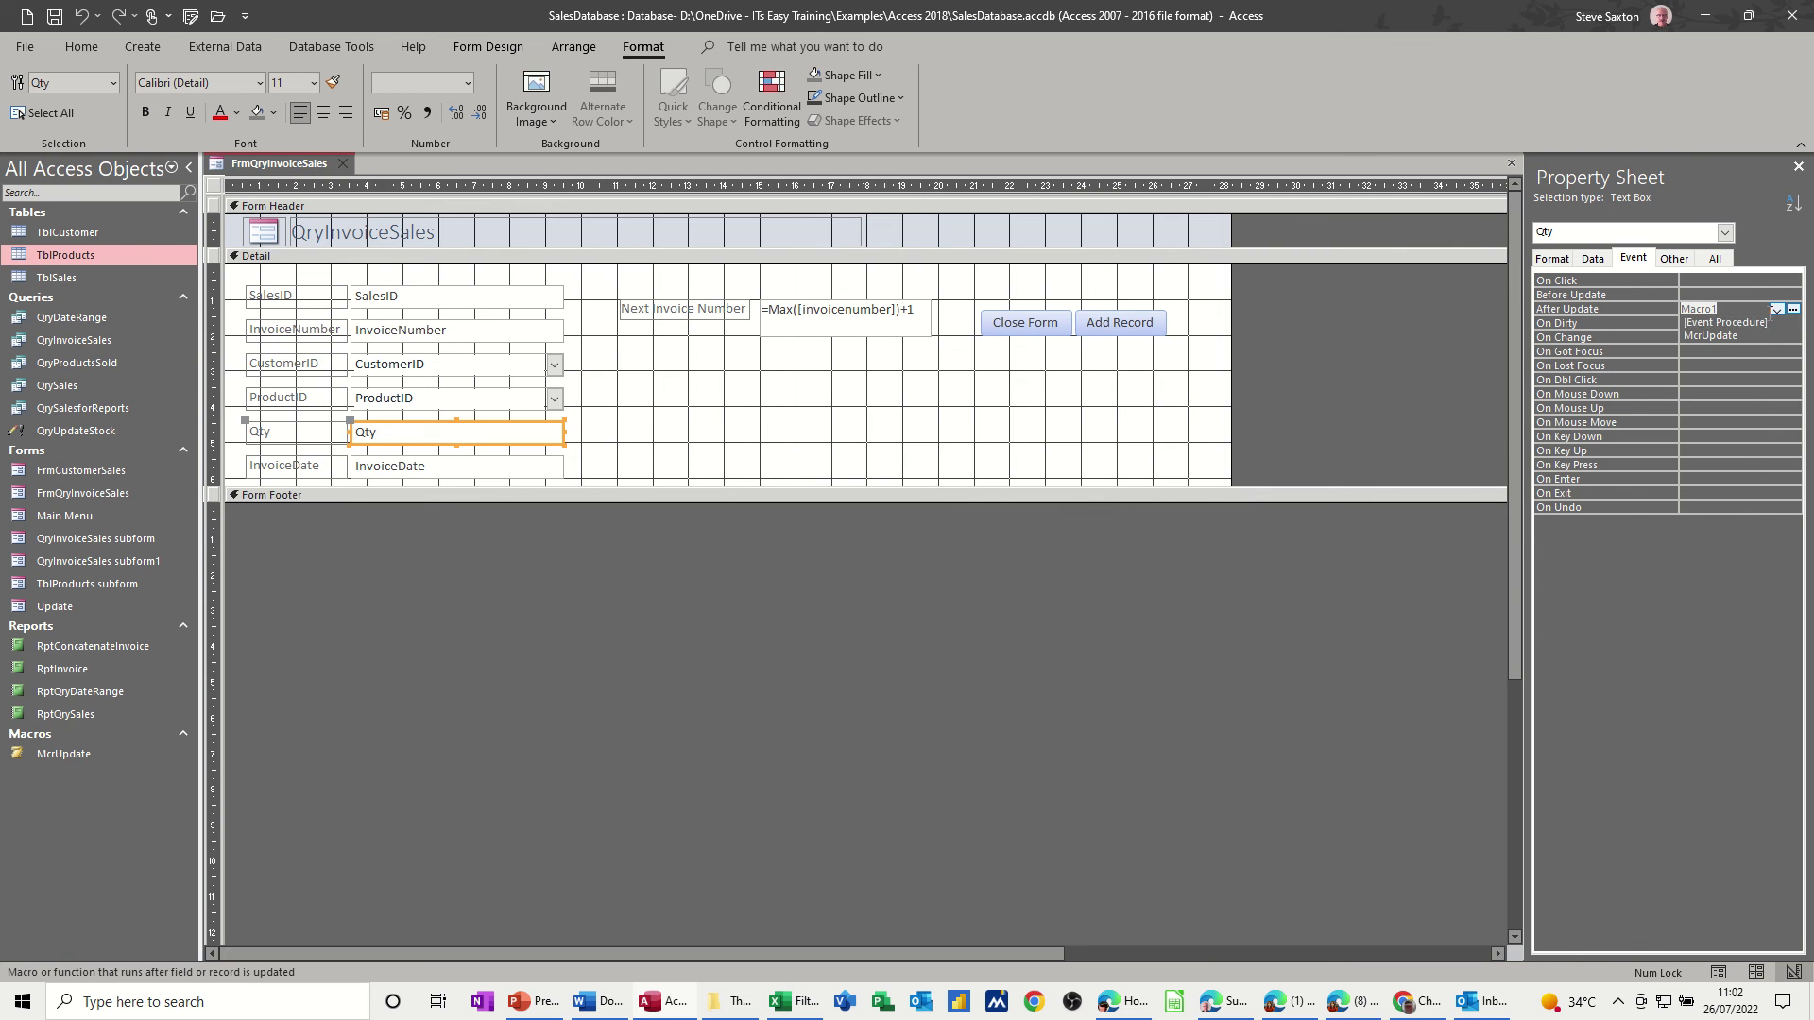
click(1699, 335)
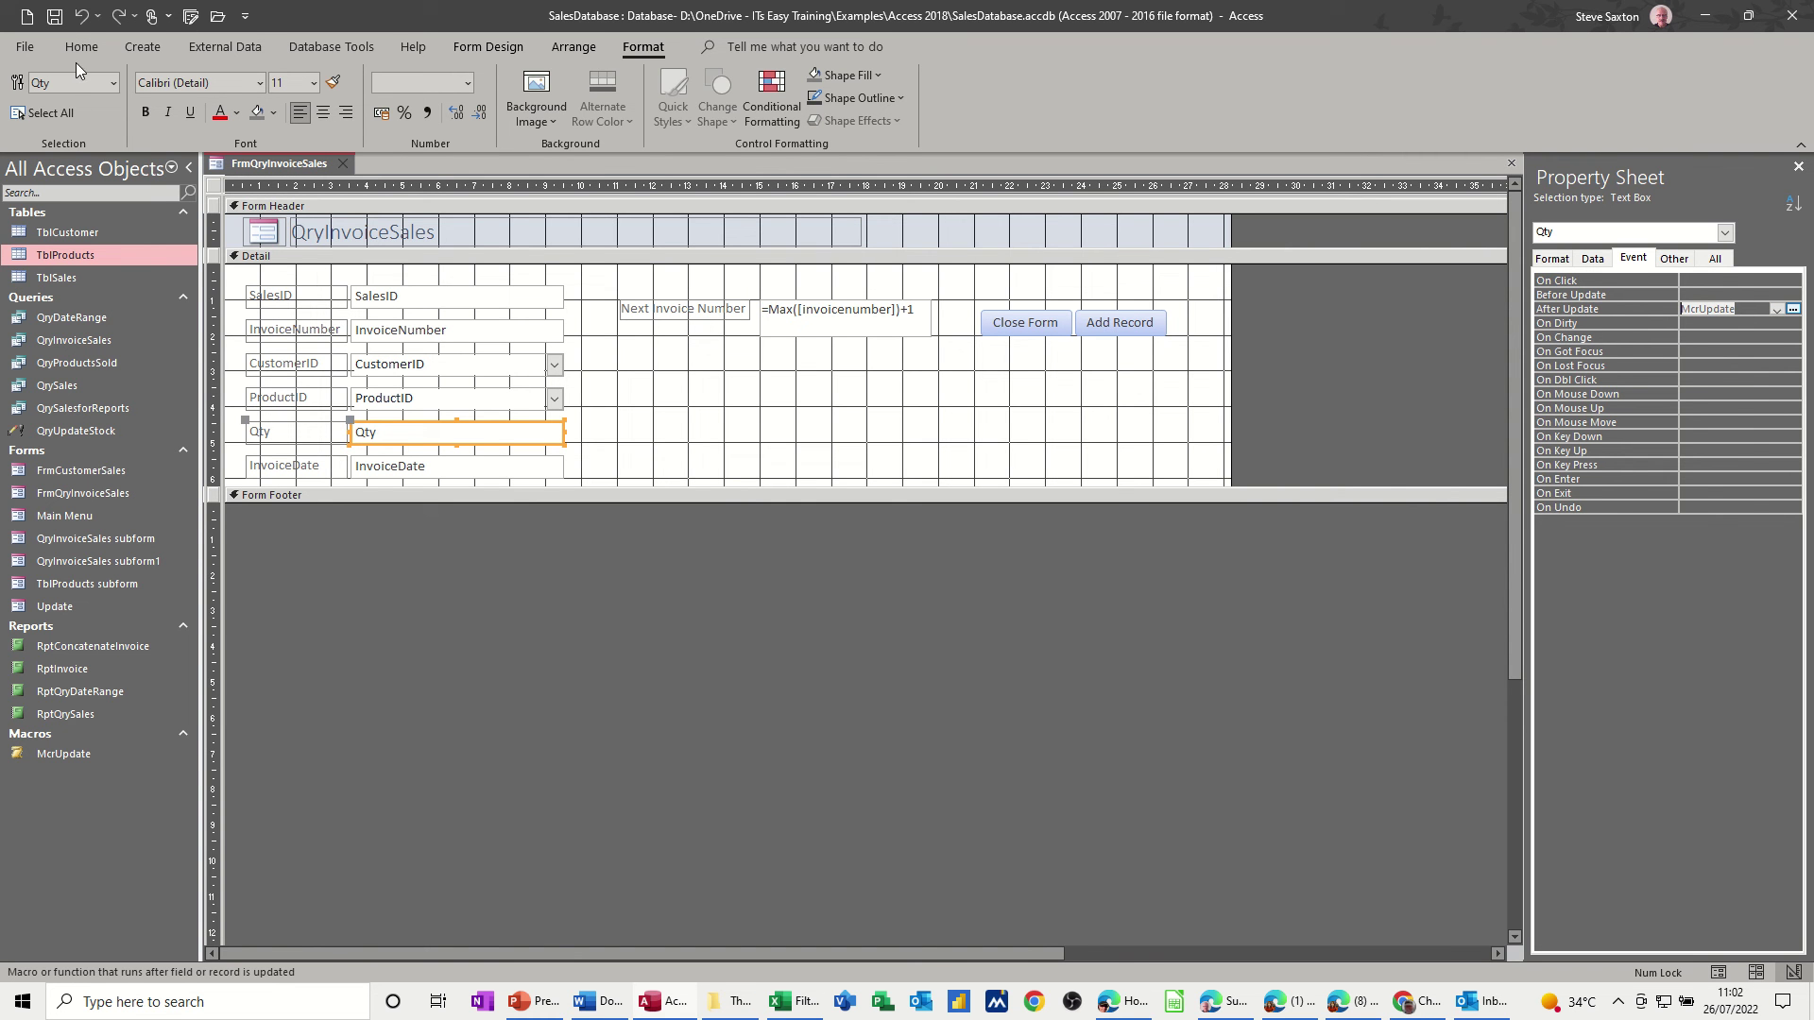
click(474, 48)
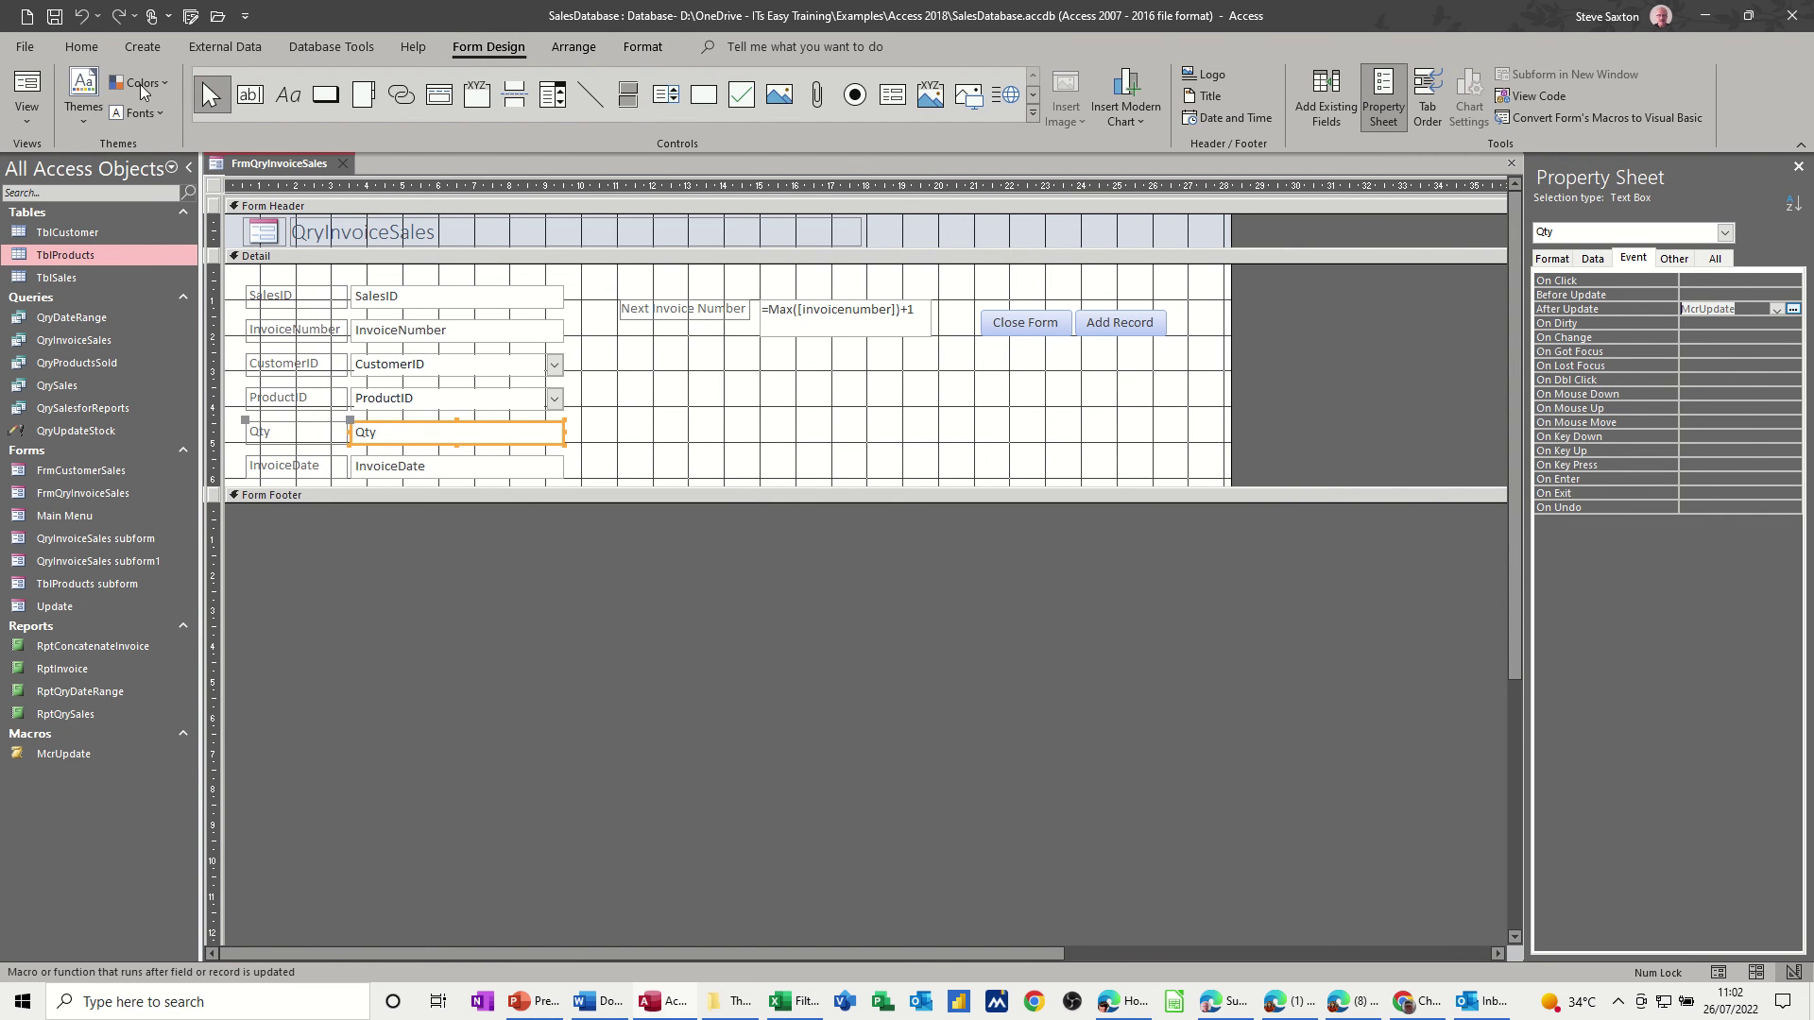
Step: Switch the form to Form View and check current stock in TblProducts
click(27, 90)
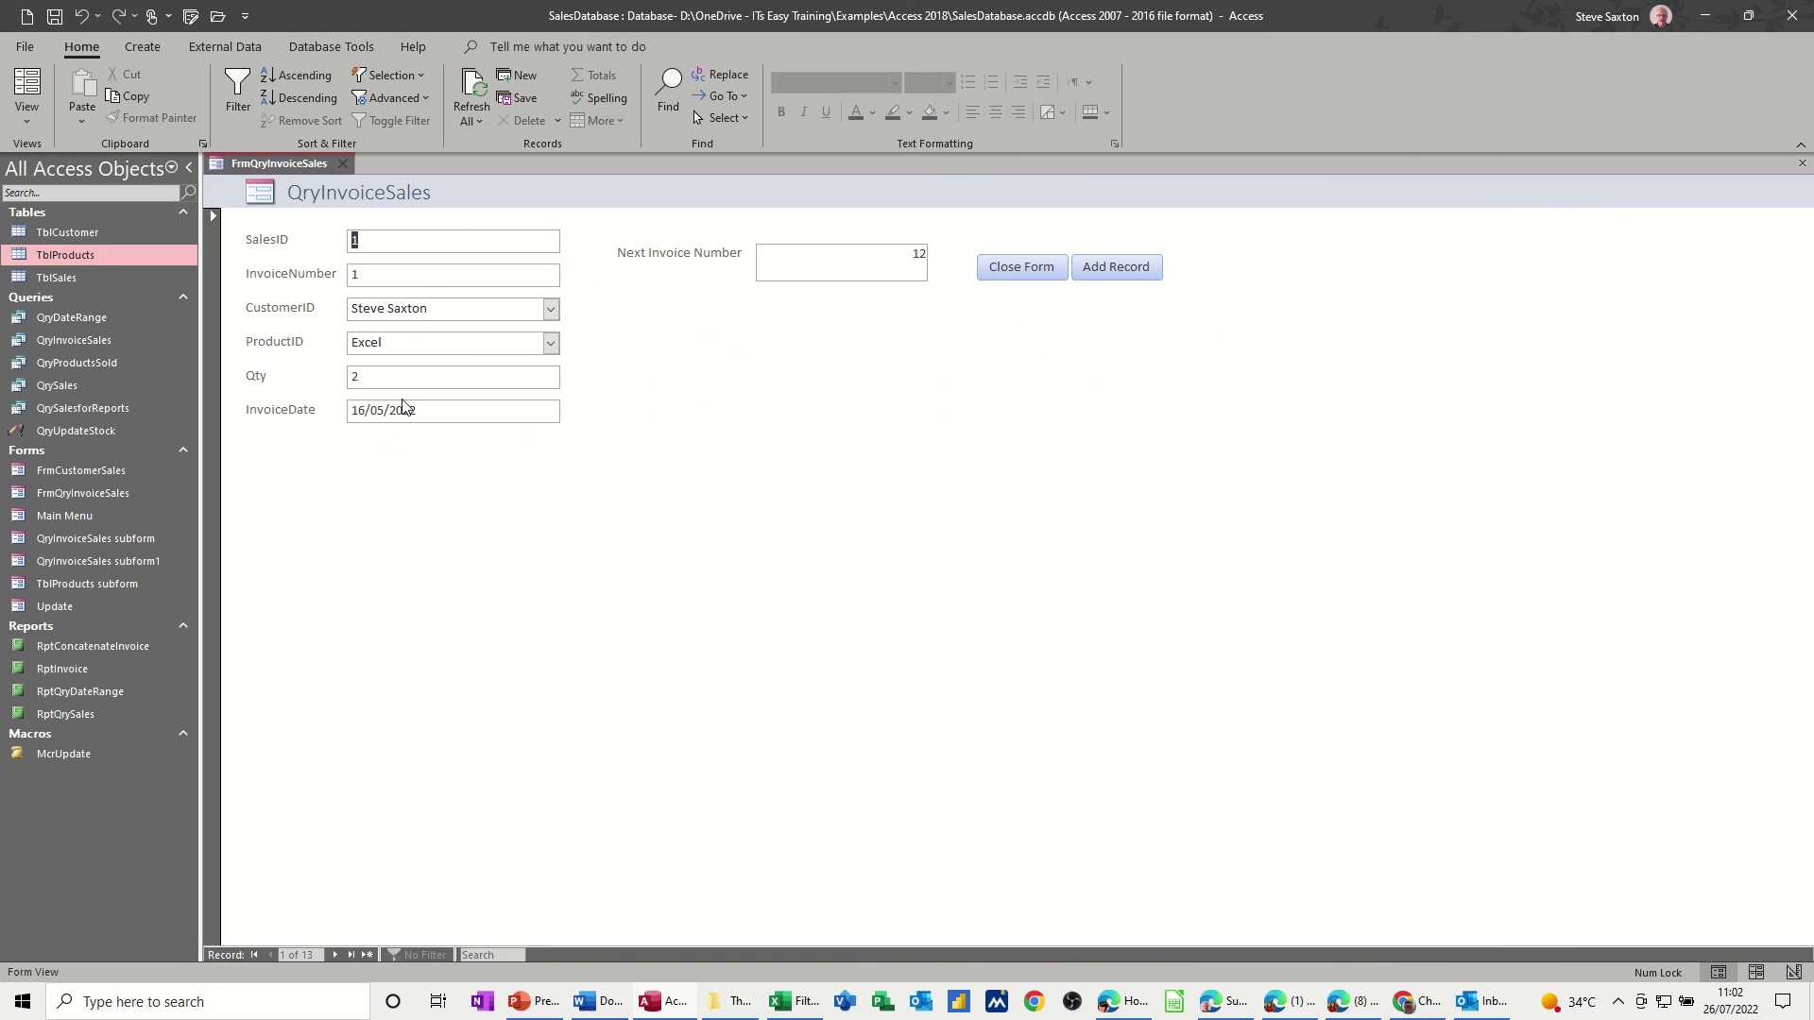
double_click(60, 253)
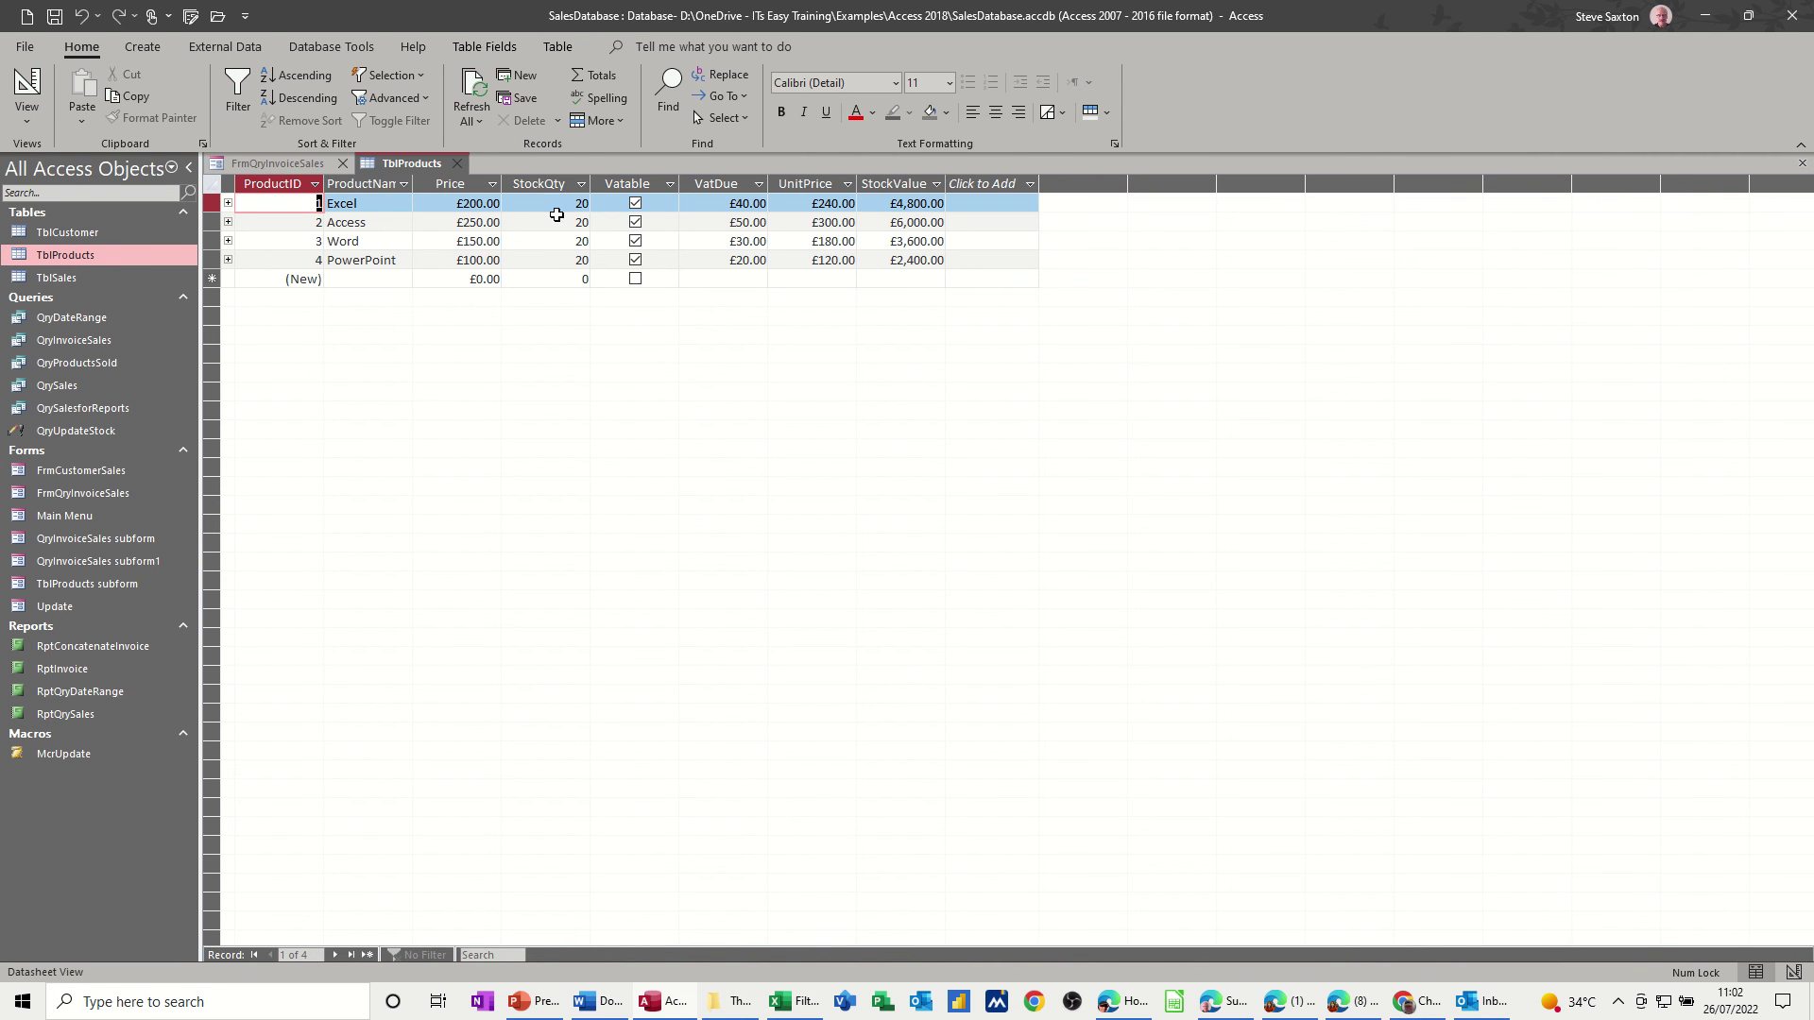
click(456, 163)
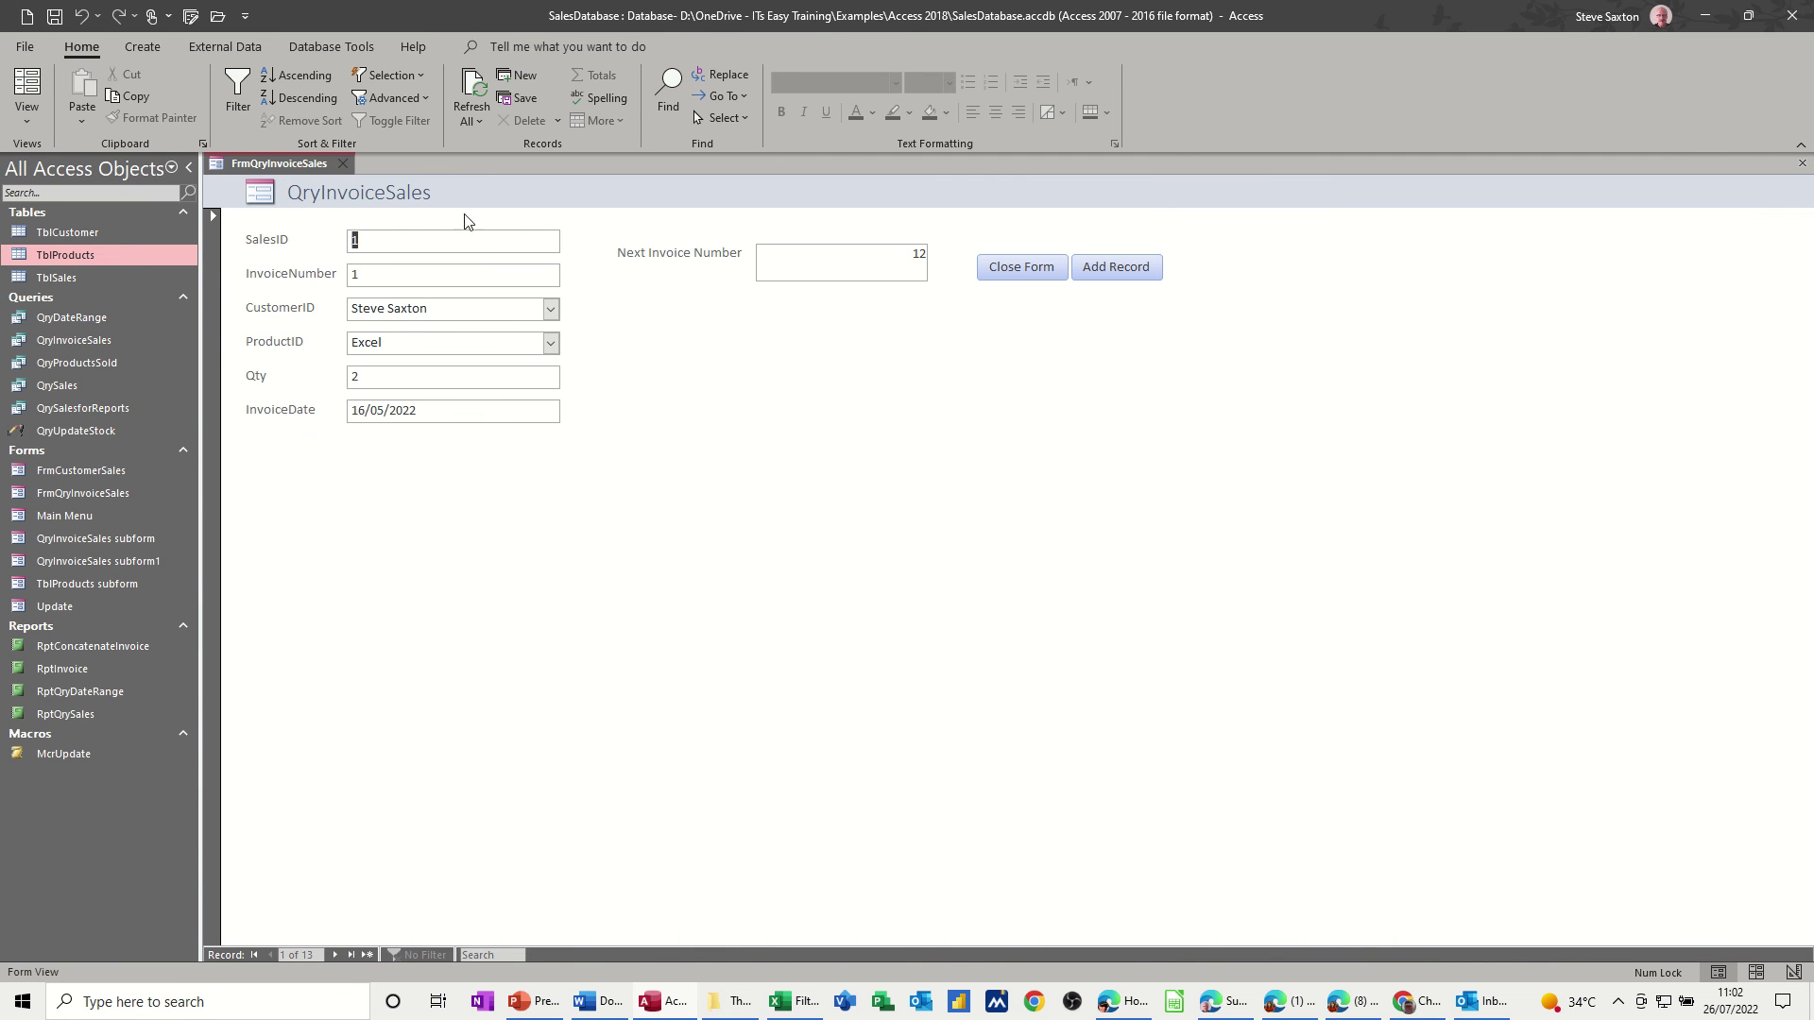
Step: Start new invoice 12 for the first customer with product Excel
click(367, 955)
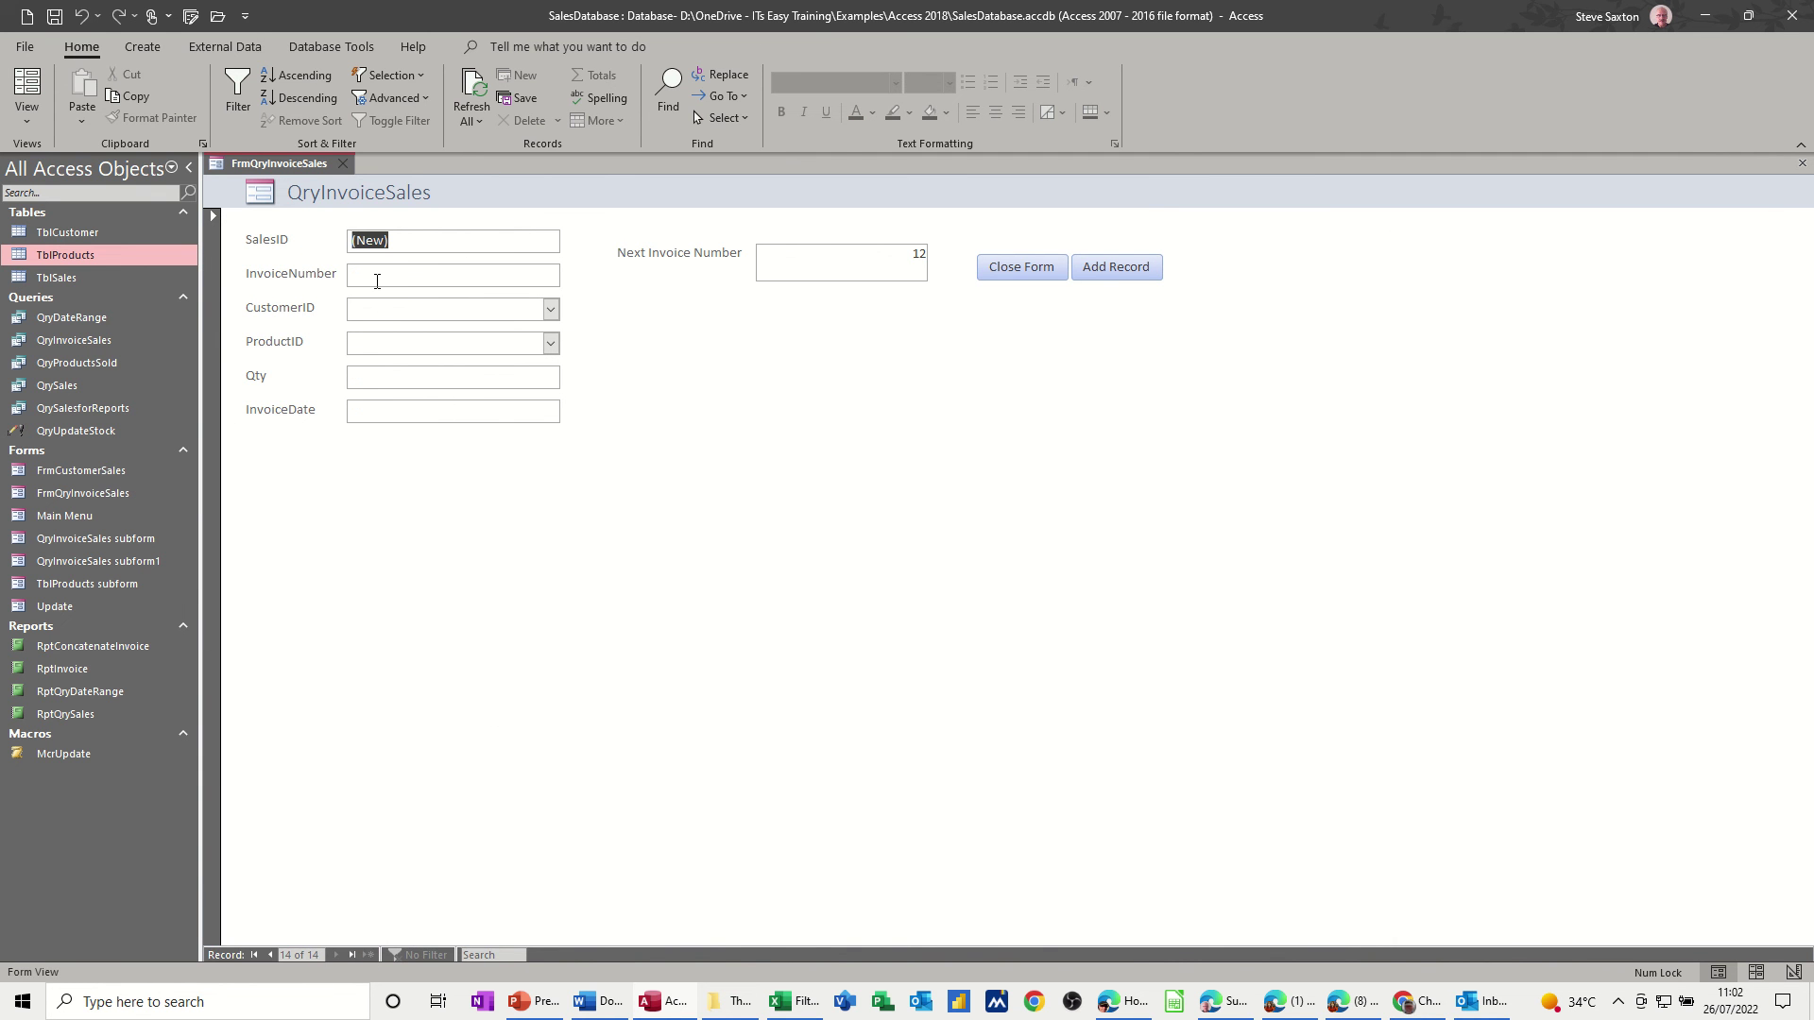
click(464, 276)
text(12)
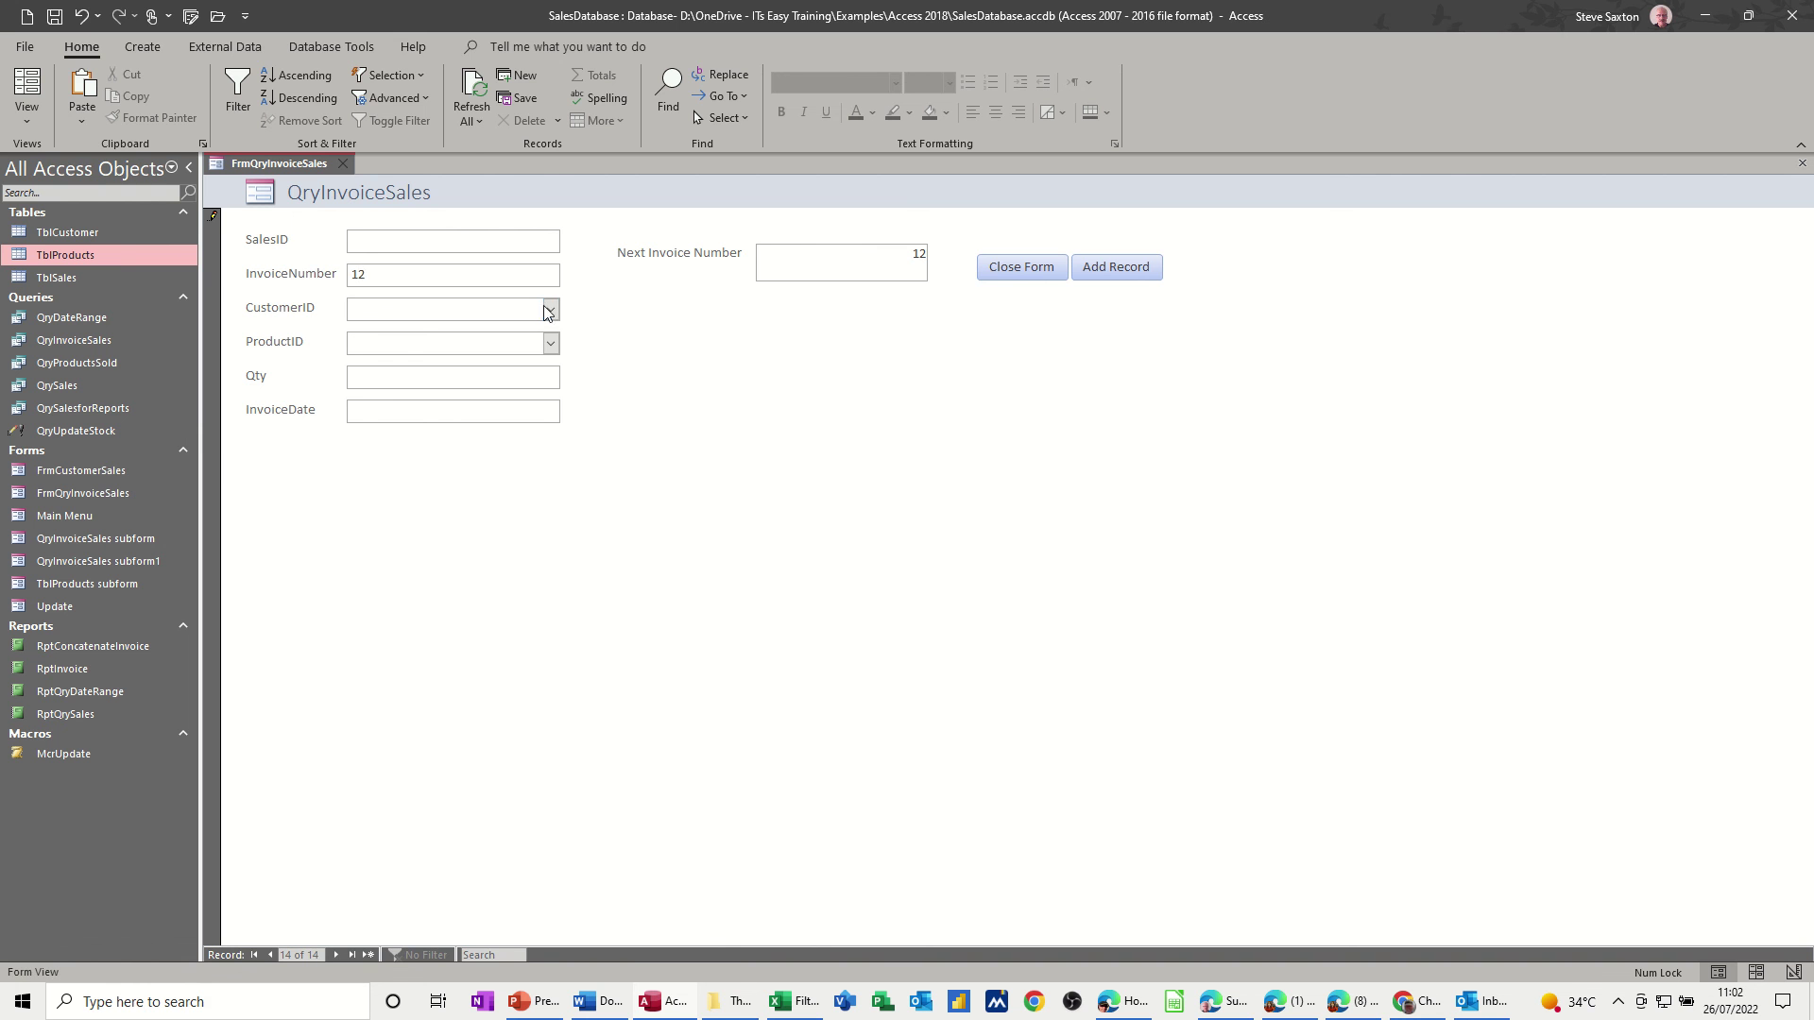
click(550, 310)
click(515, 332)
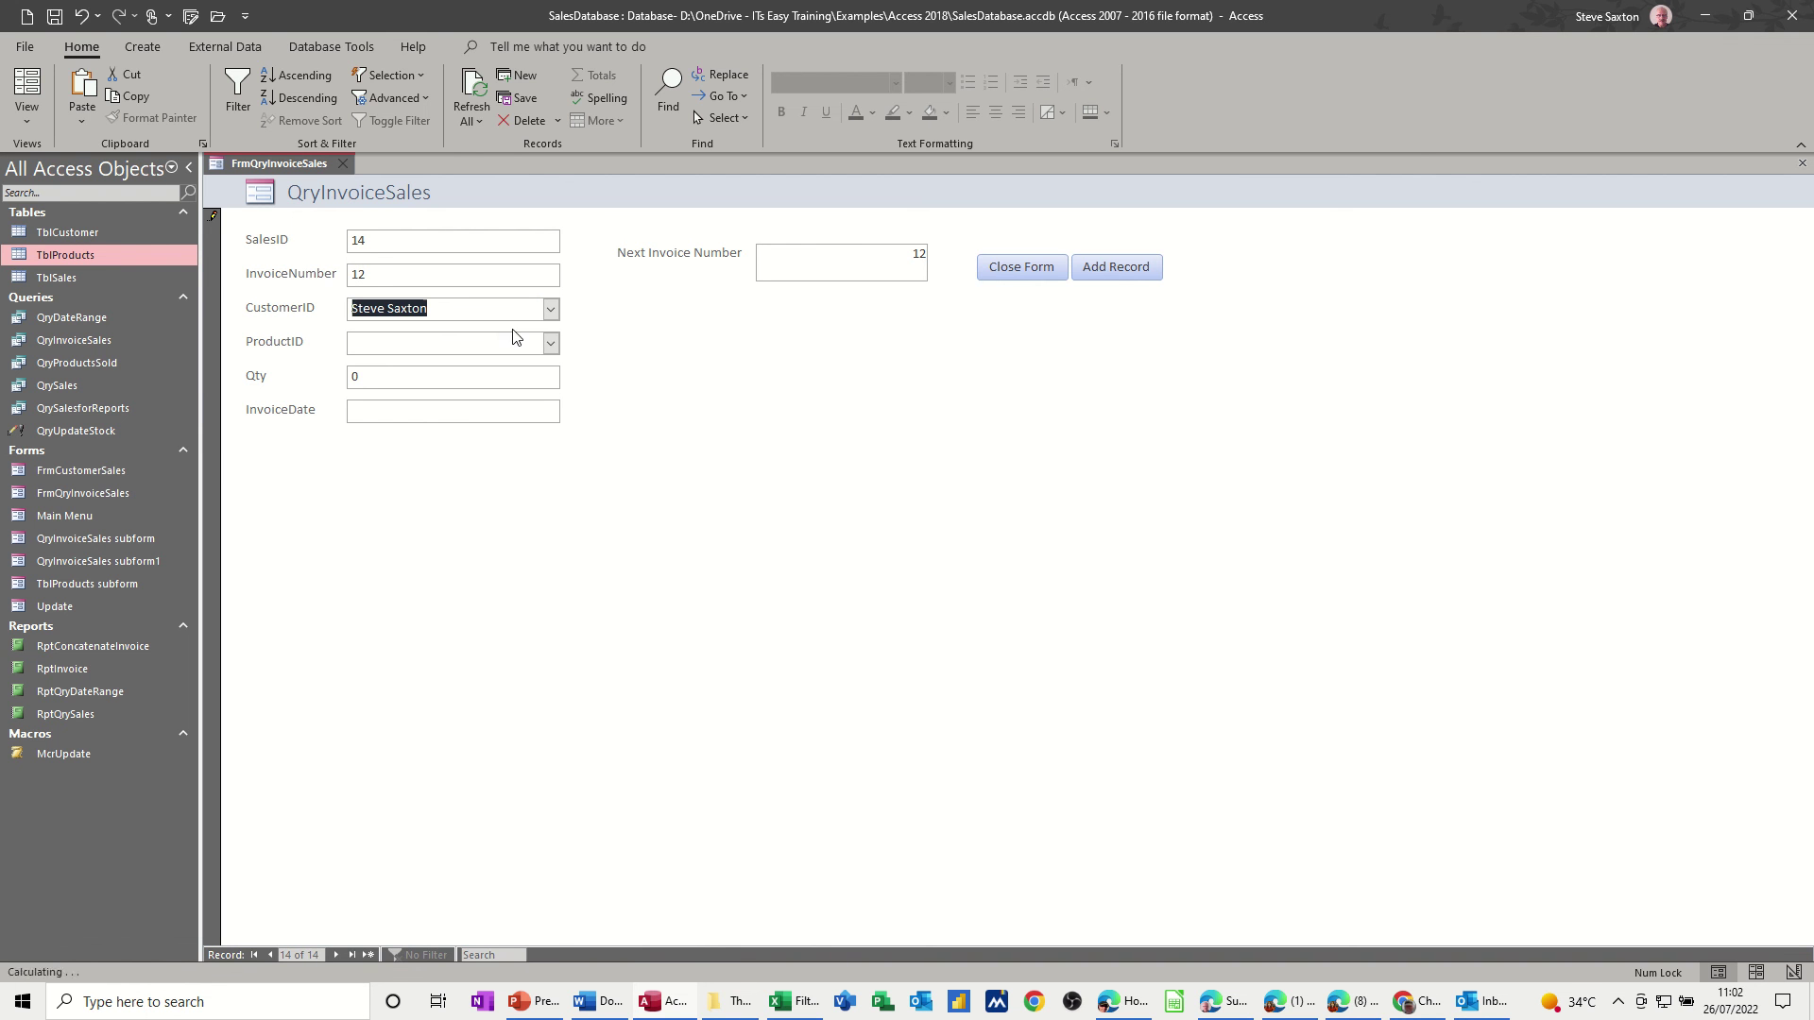
click(549, 345)
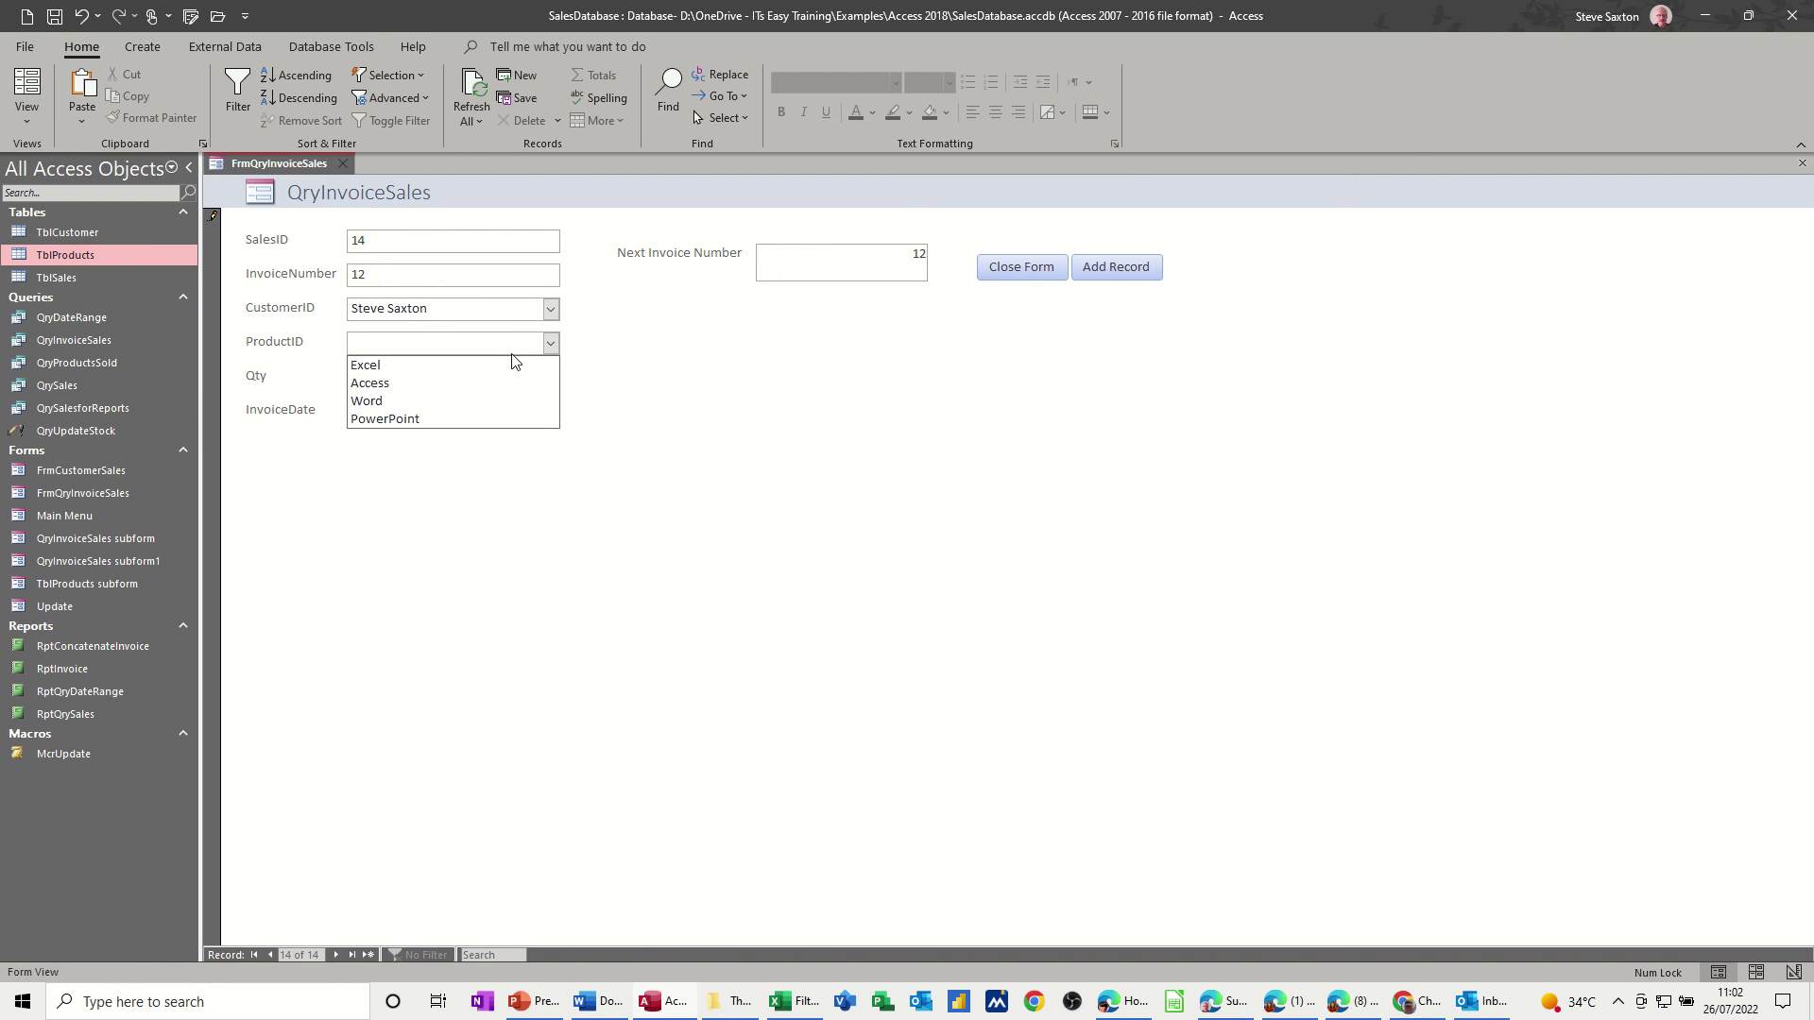
click(510, 364)
Step: Enter Qty 2, accept both stock update prompts, and insert today's date 26/07/2022
click(435, 380)
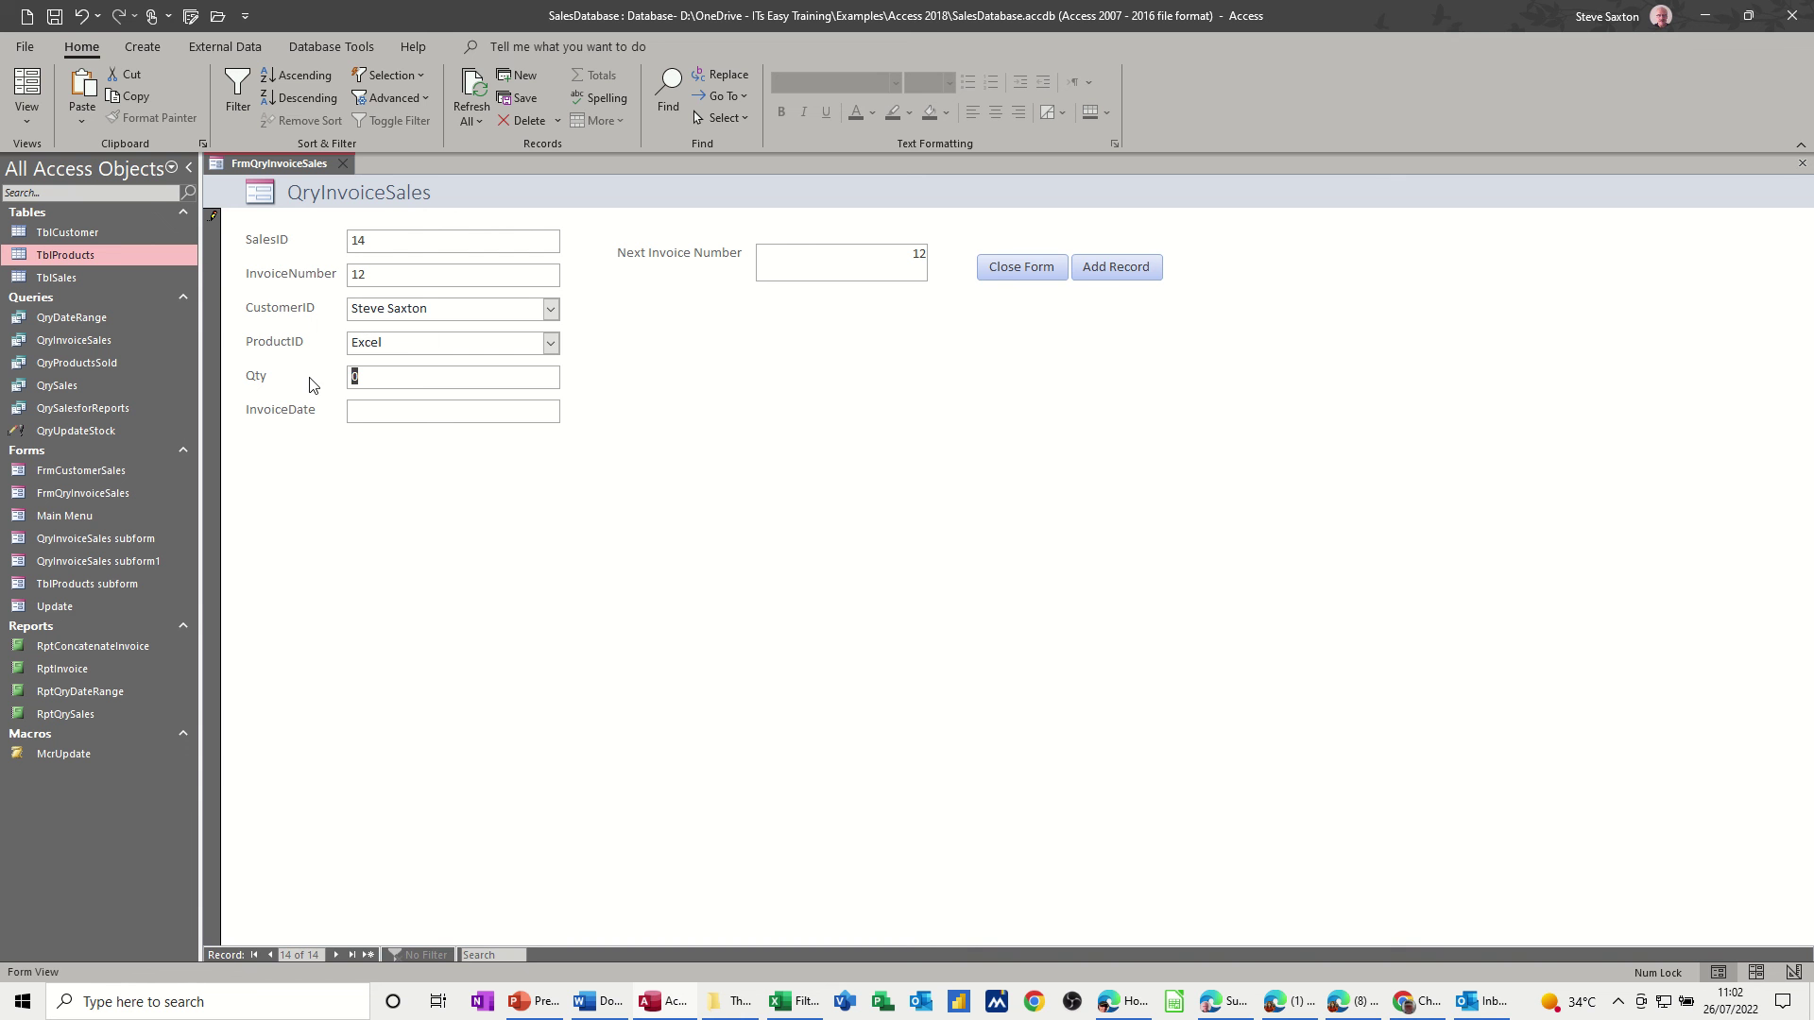
text(2)
click(506, 416)
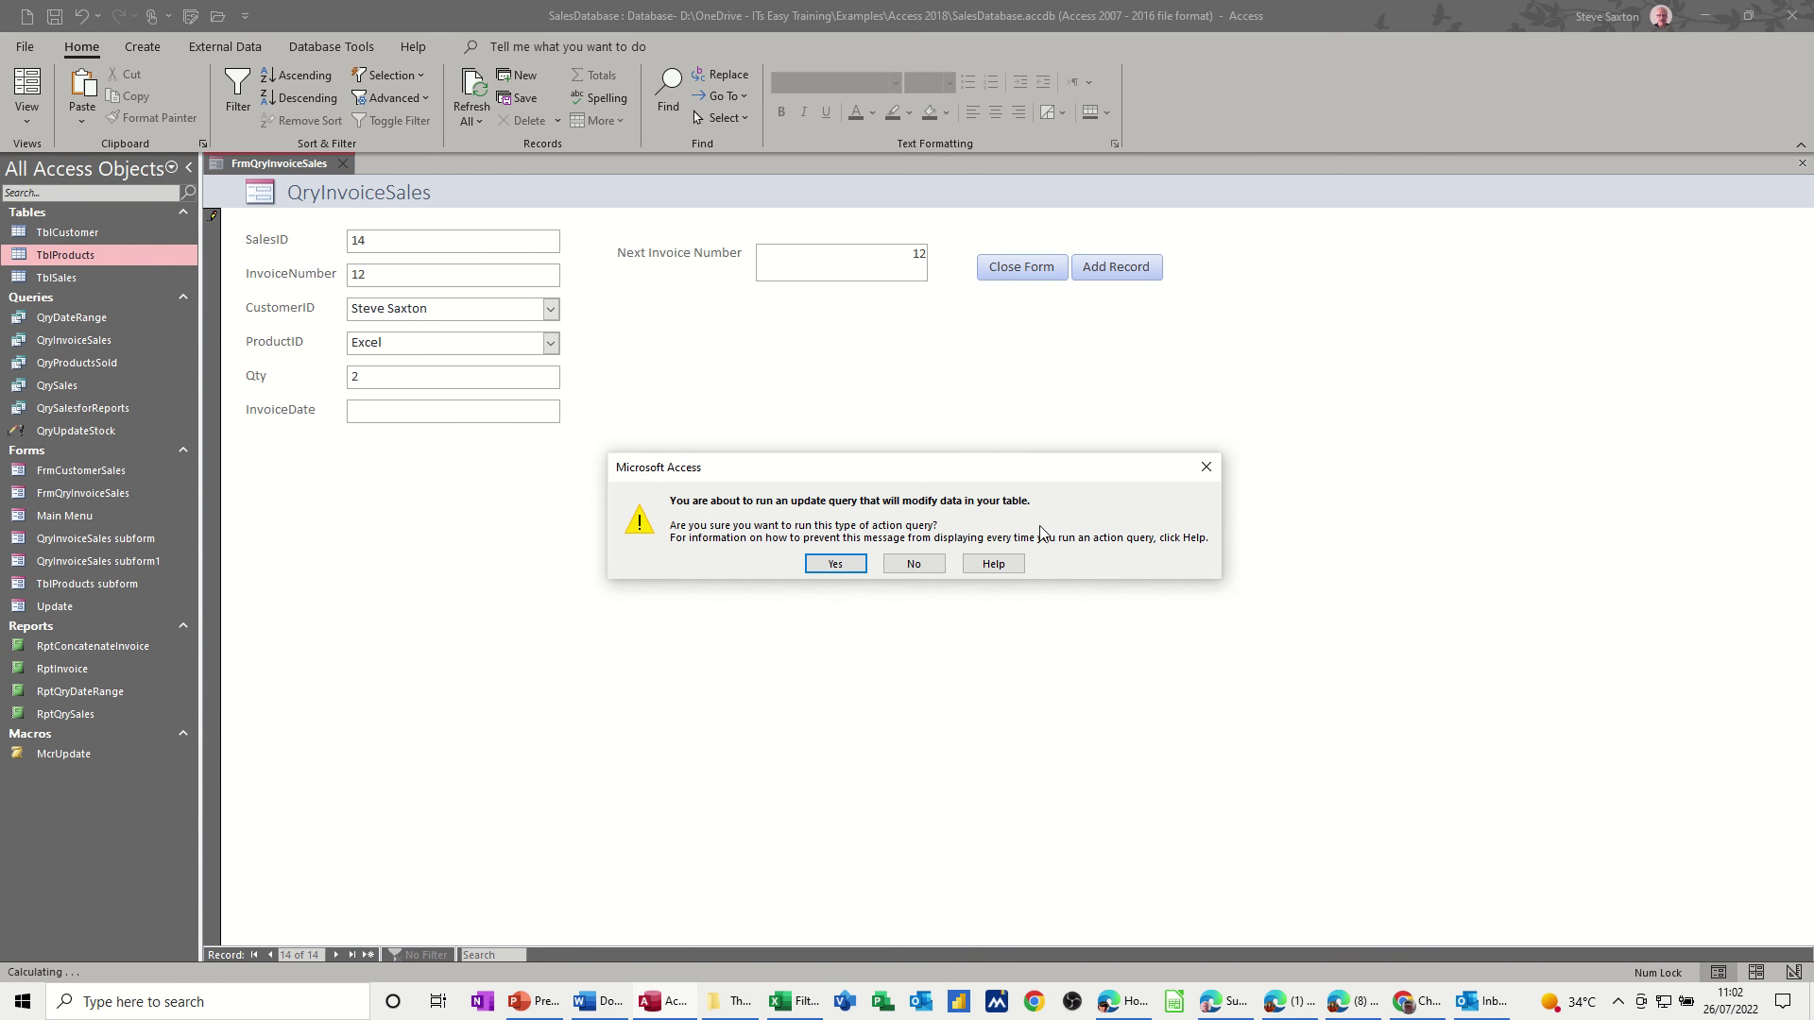
click(833, 563)
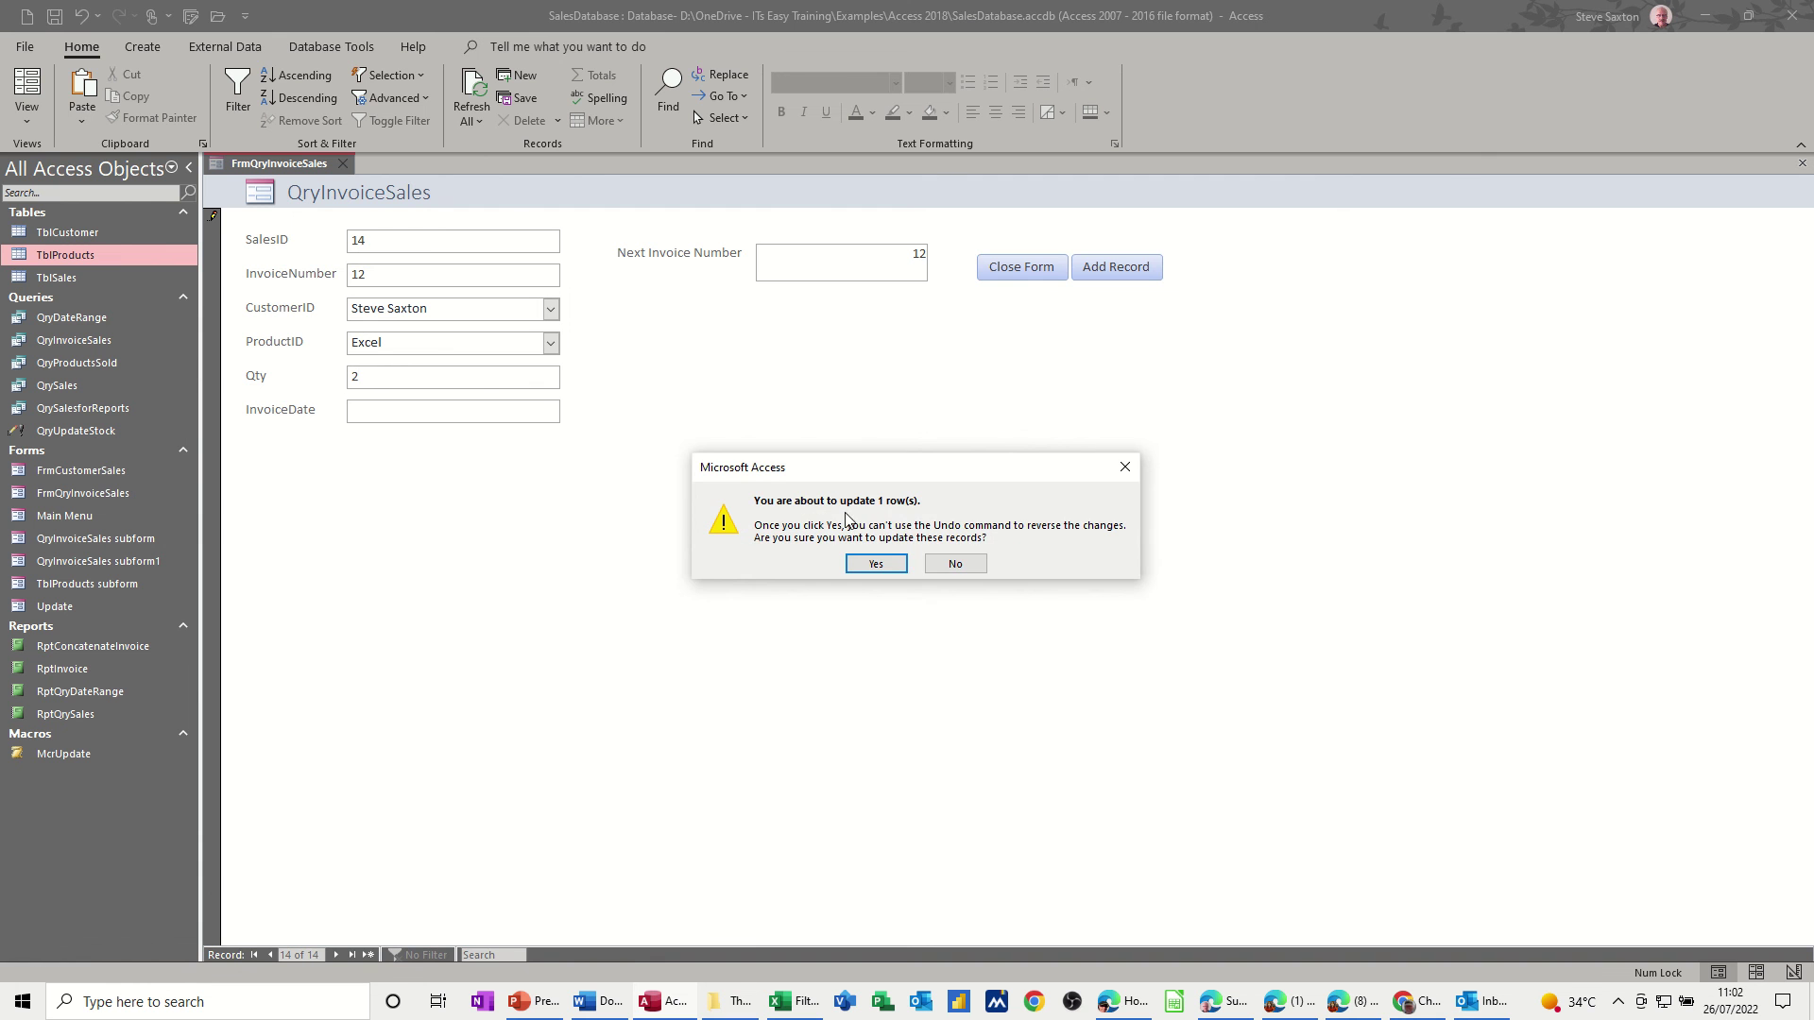
click(876, 564)
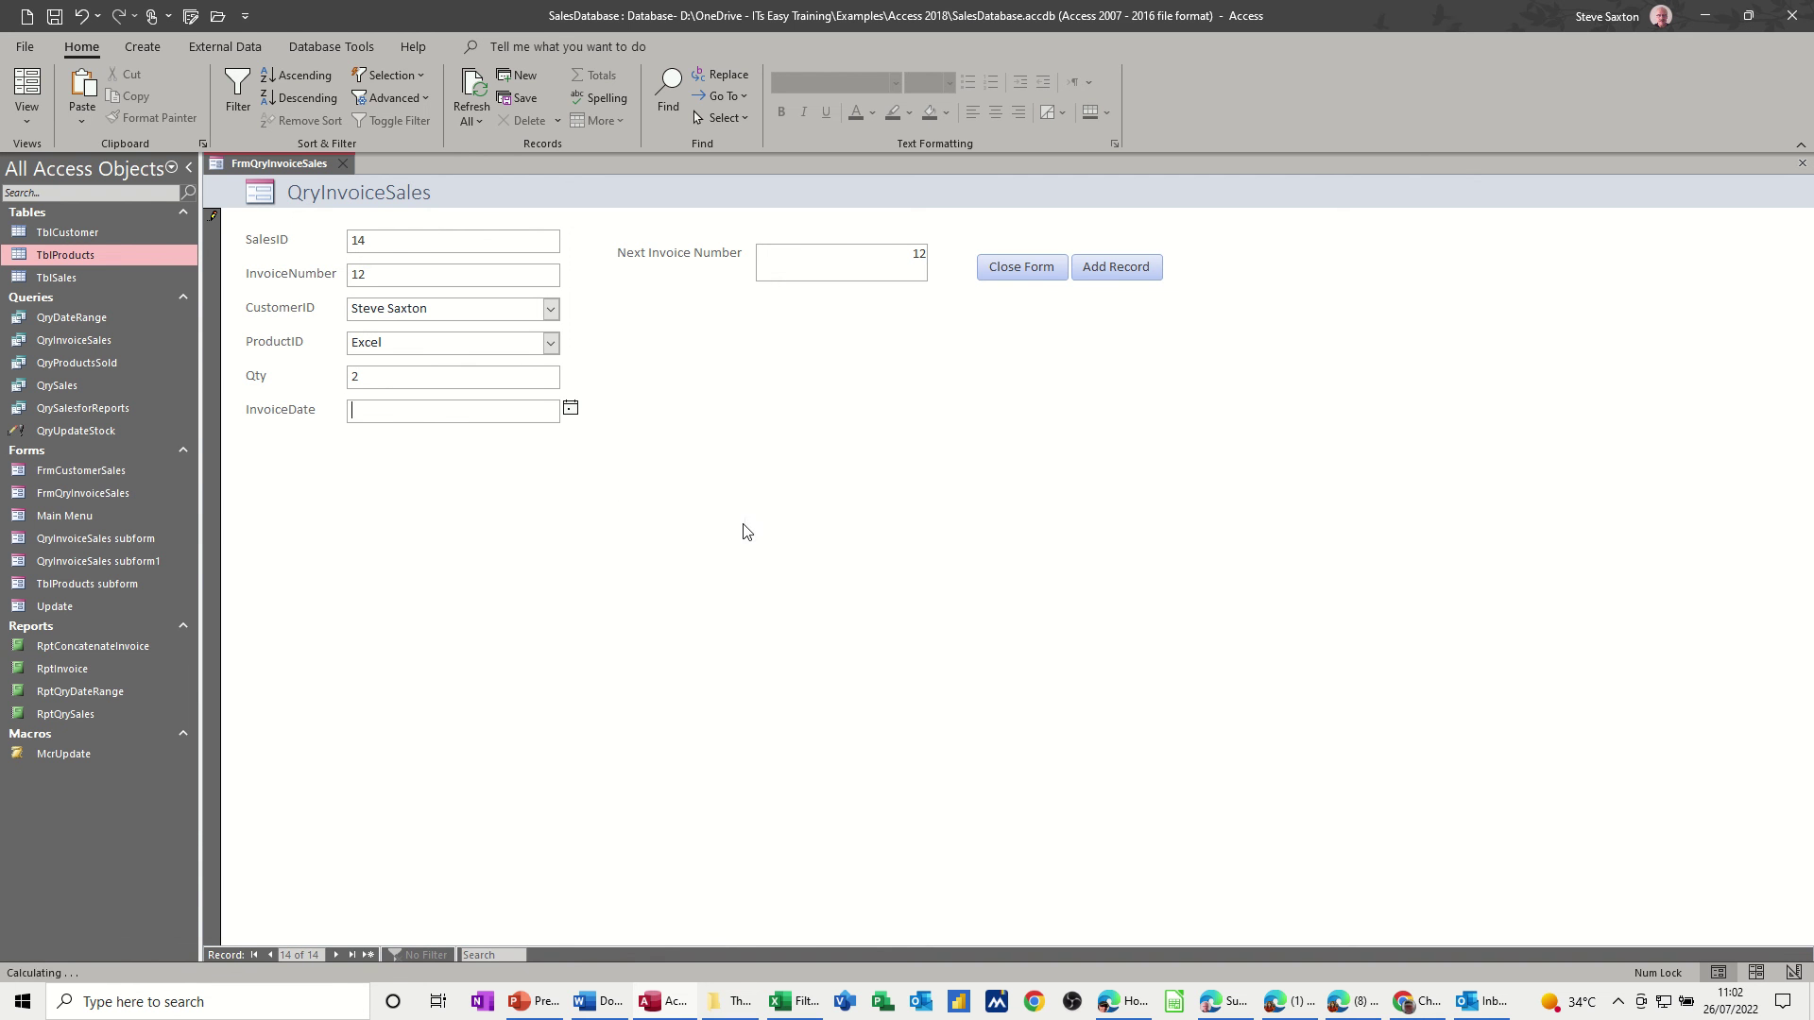
key(ctrl+semicolon)
Step: Close the form, confirm Excel stock is now 18 in TblProducts, and reopen FrmQryInvoiceSales
click(341, 164)
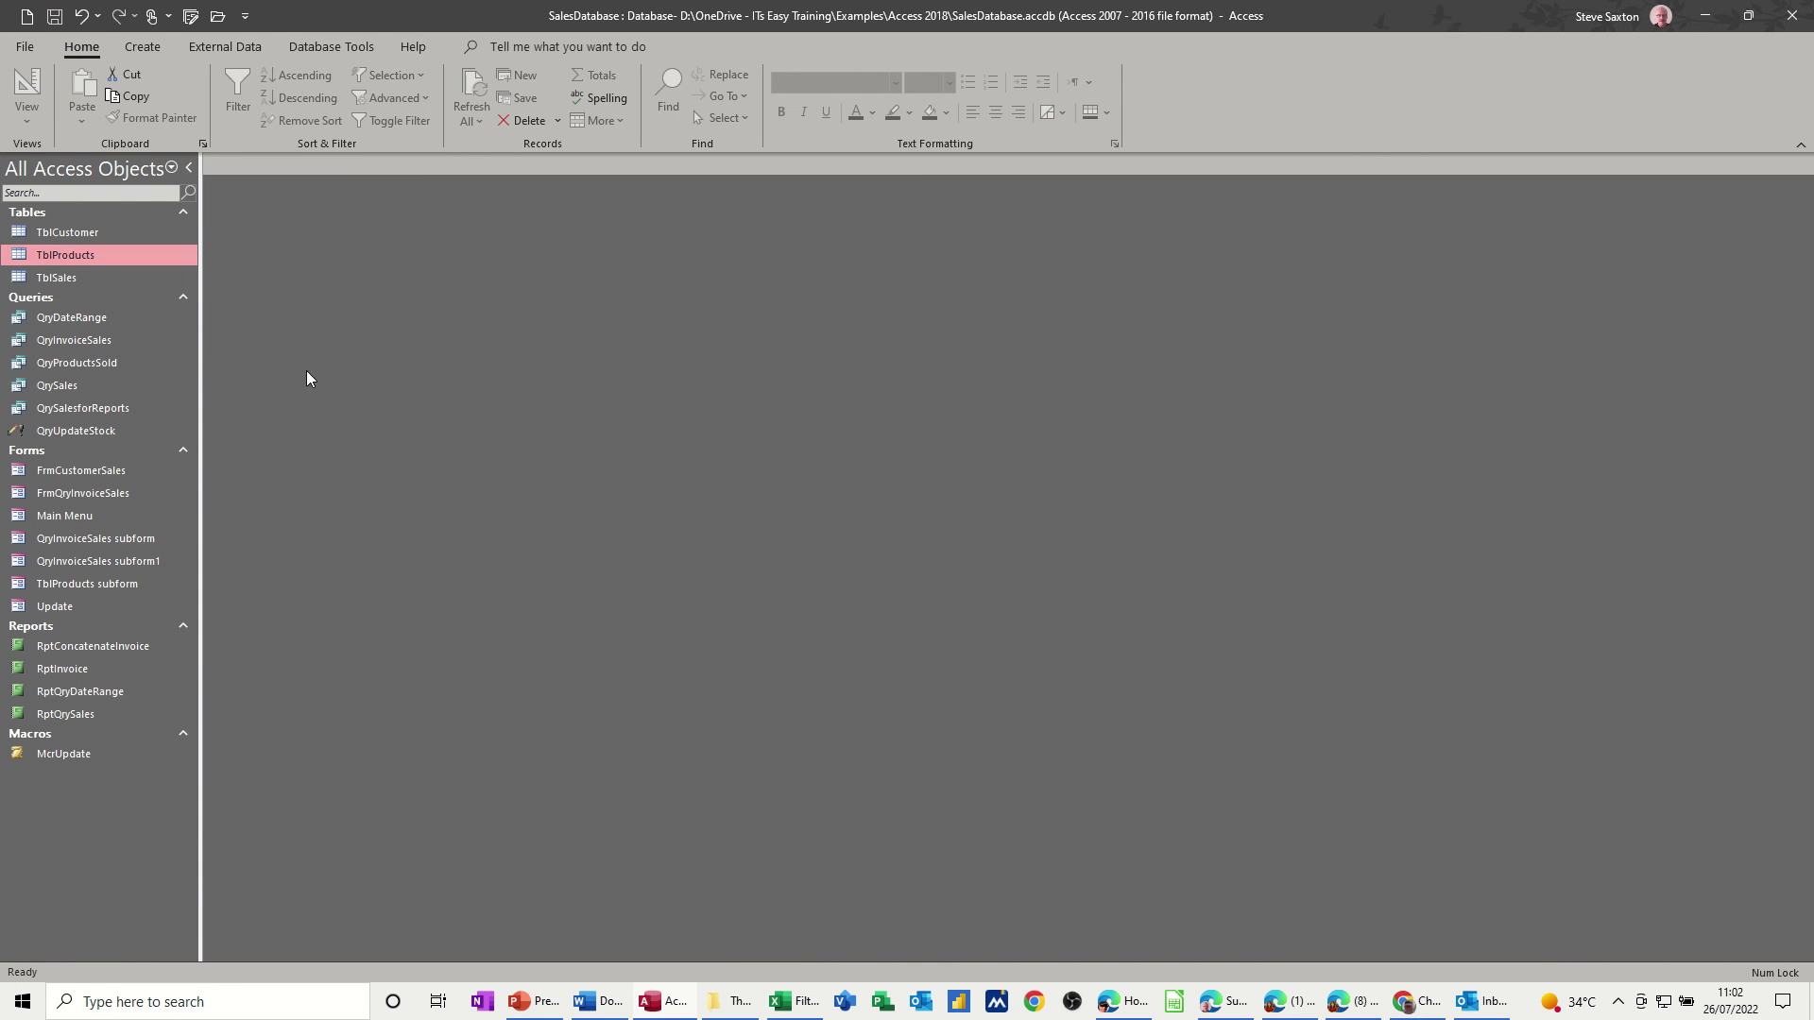
double_click(68, 257)
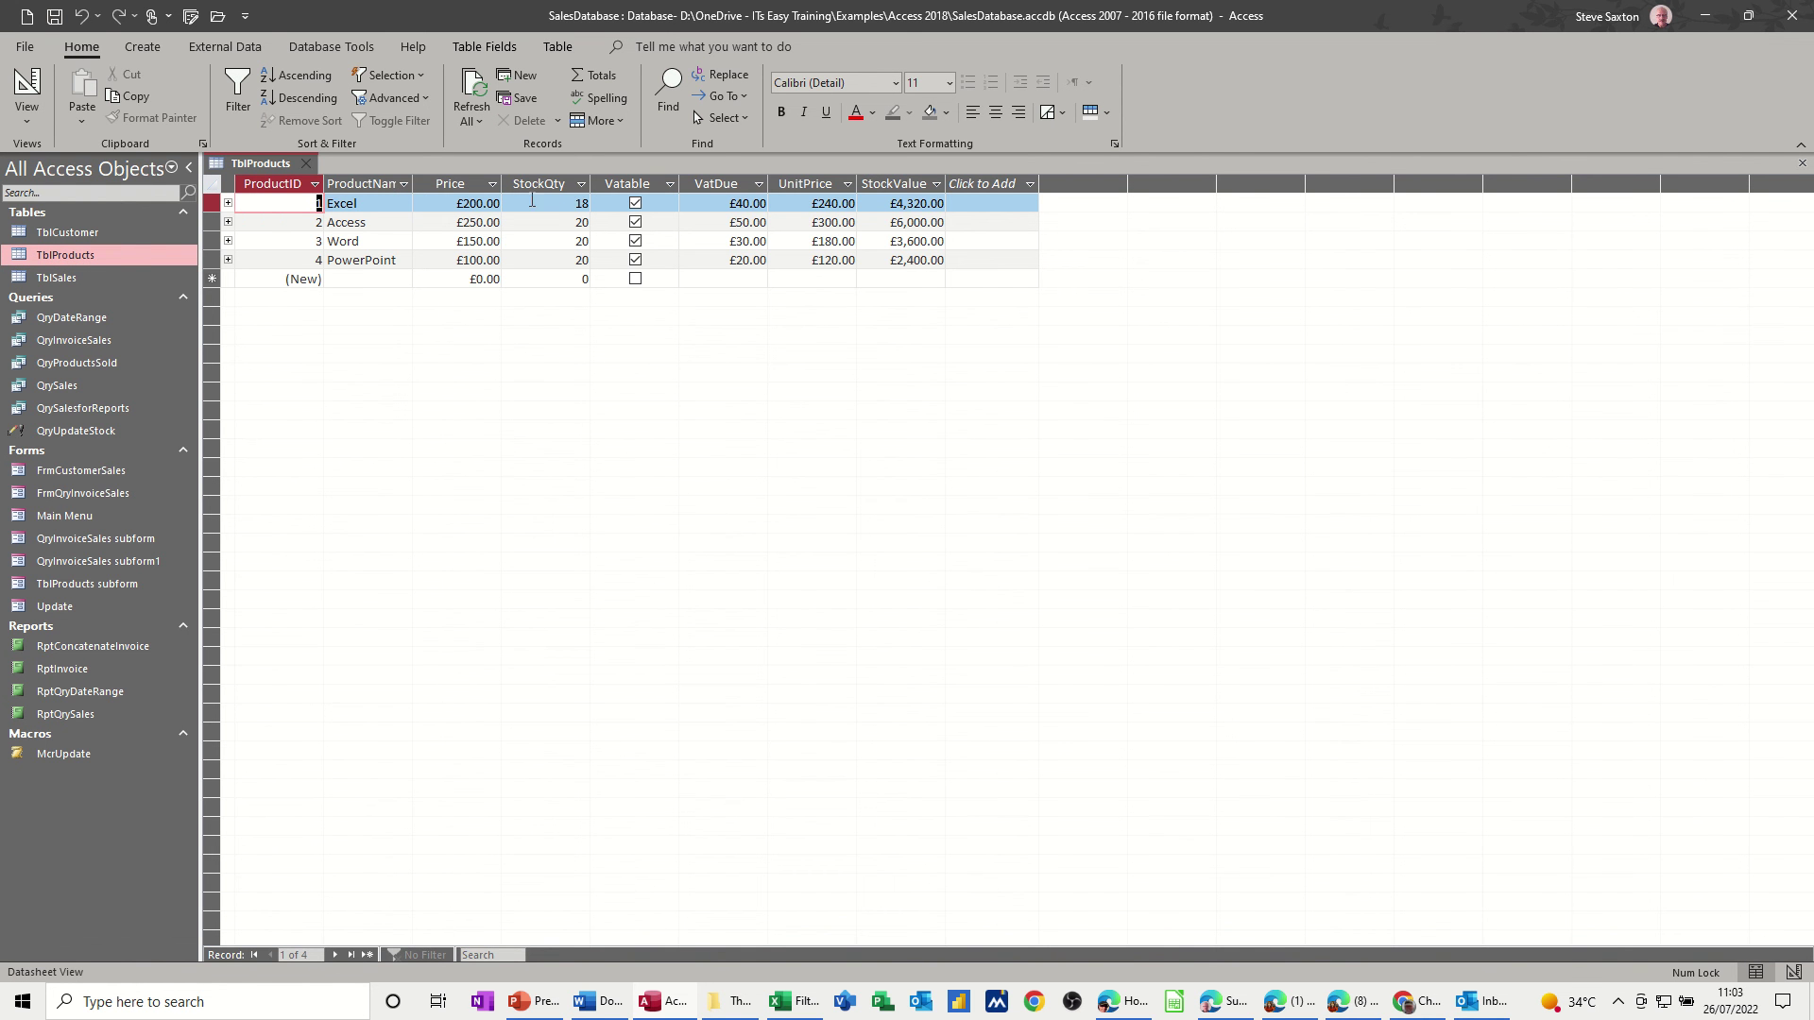
click(306, 164)
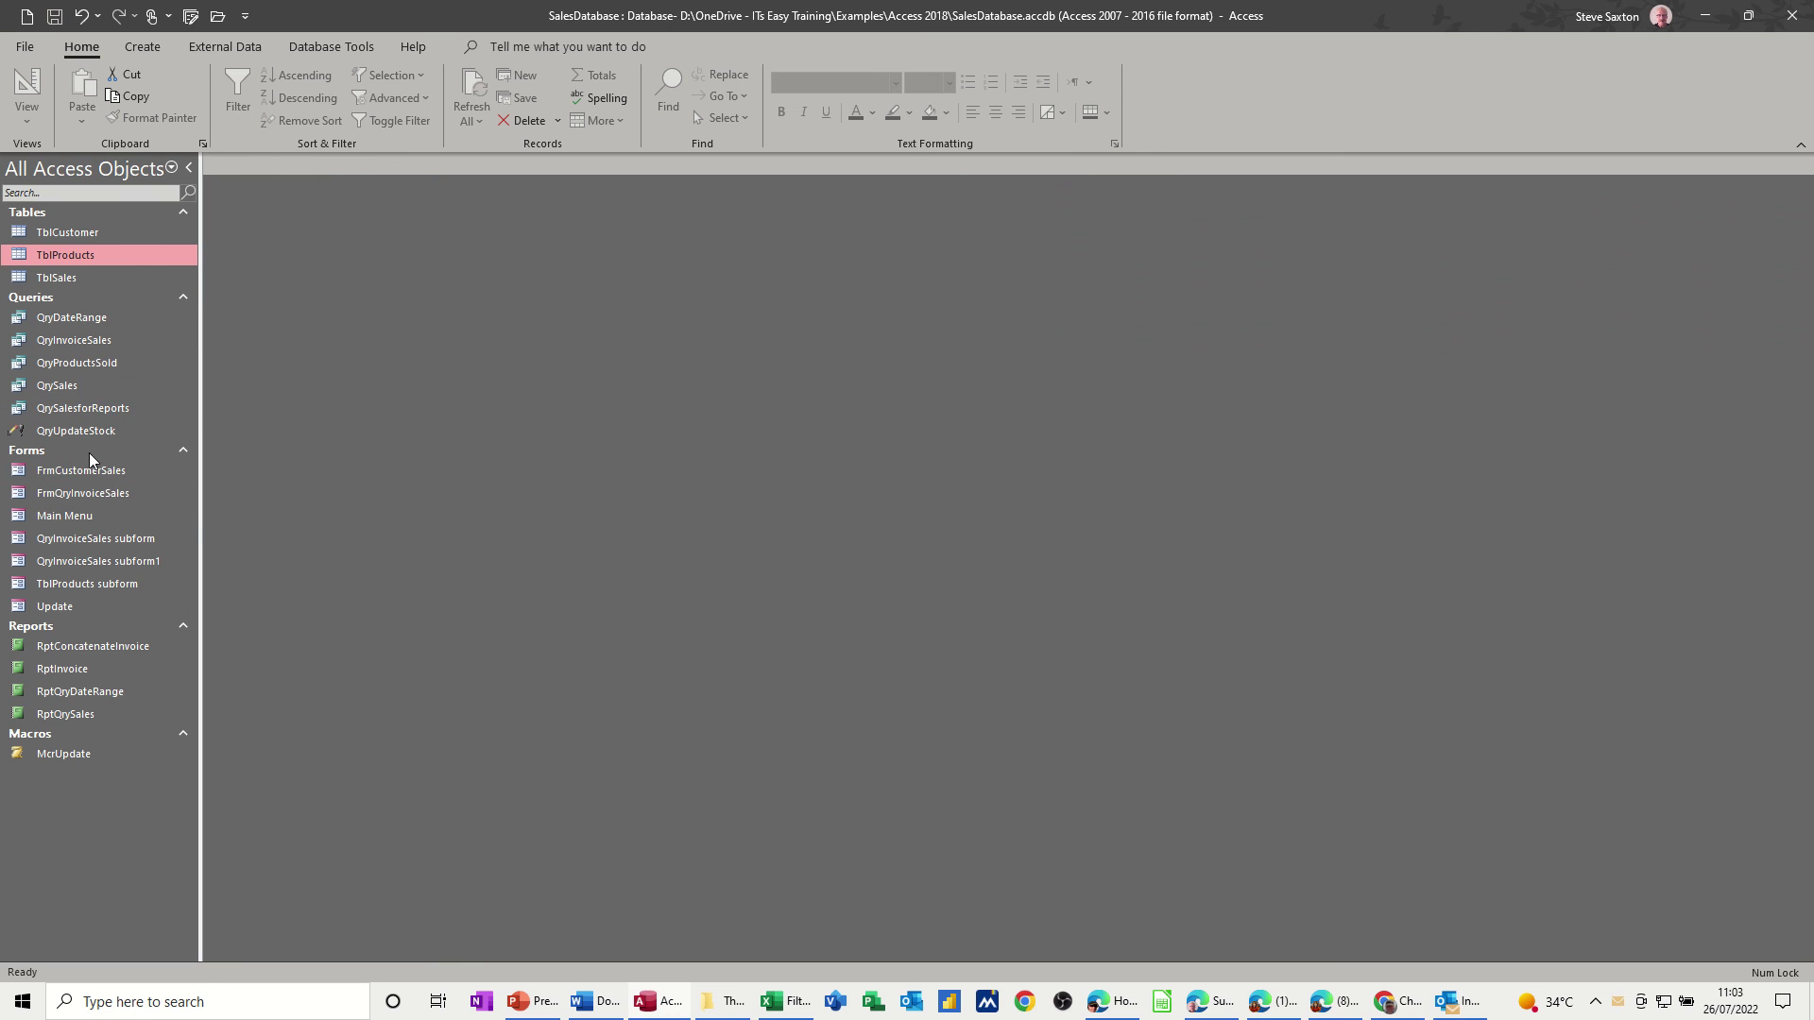
double_click(113, 497)
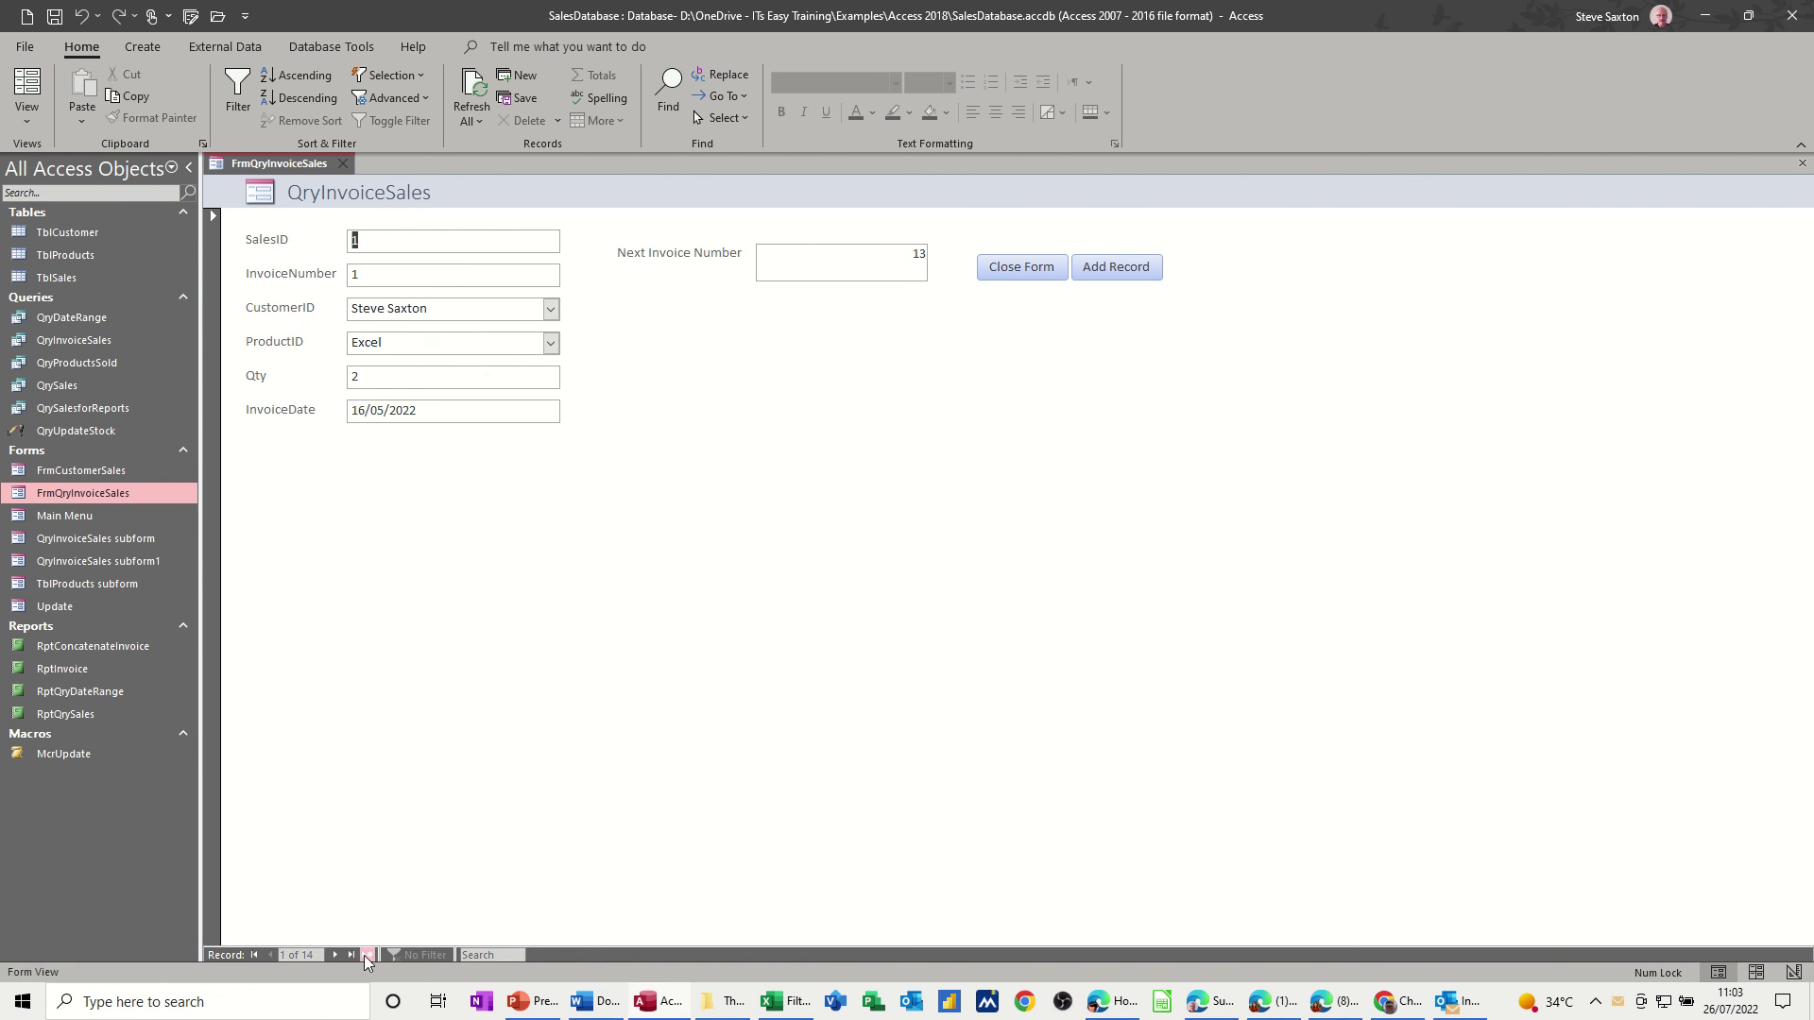
Step: Start invoice 13 for the last customer with product Access
click(534, 274)
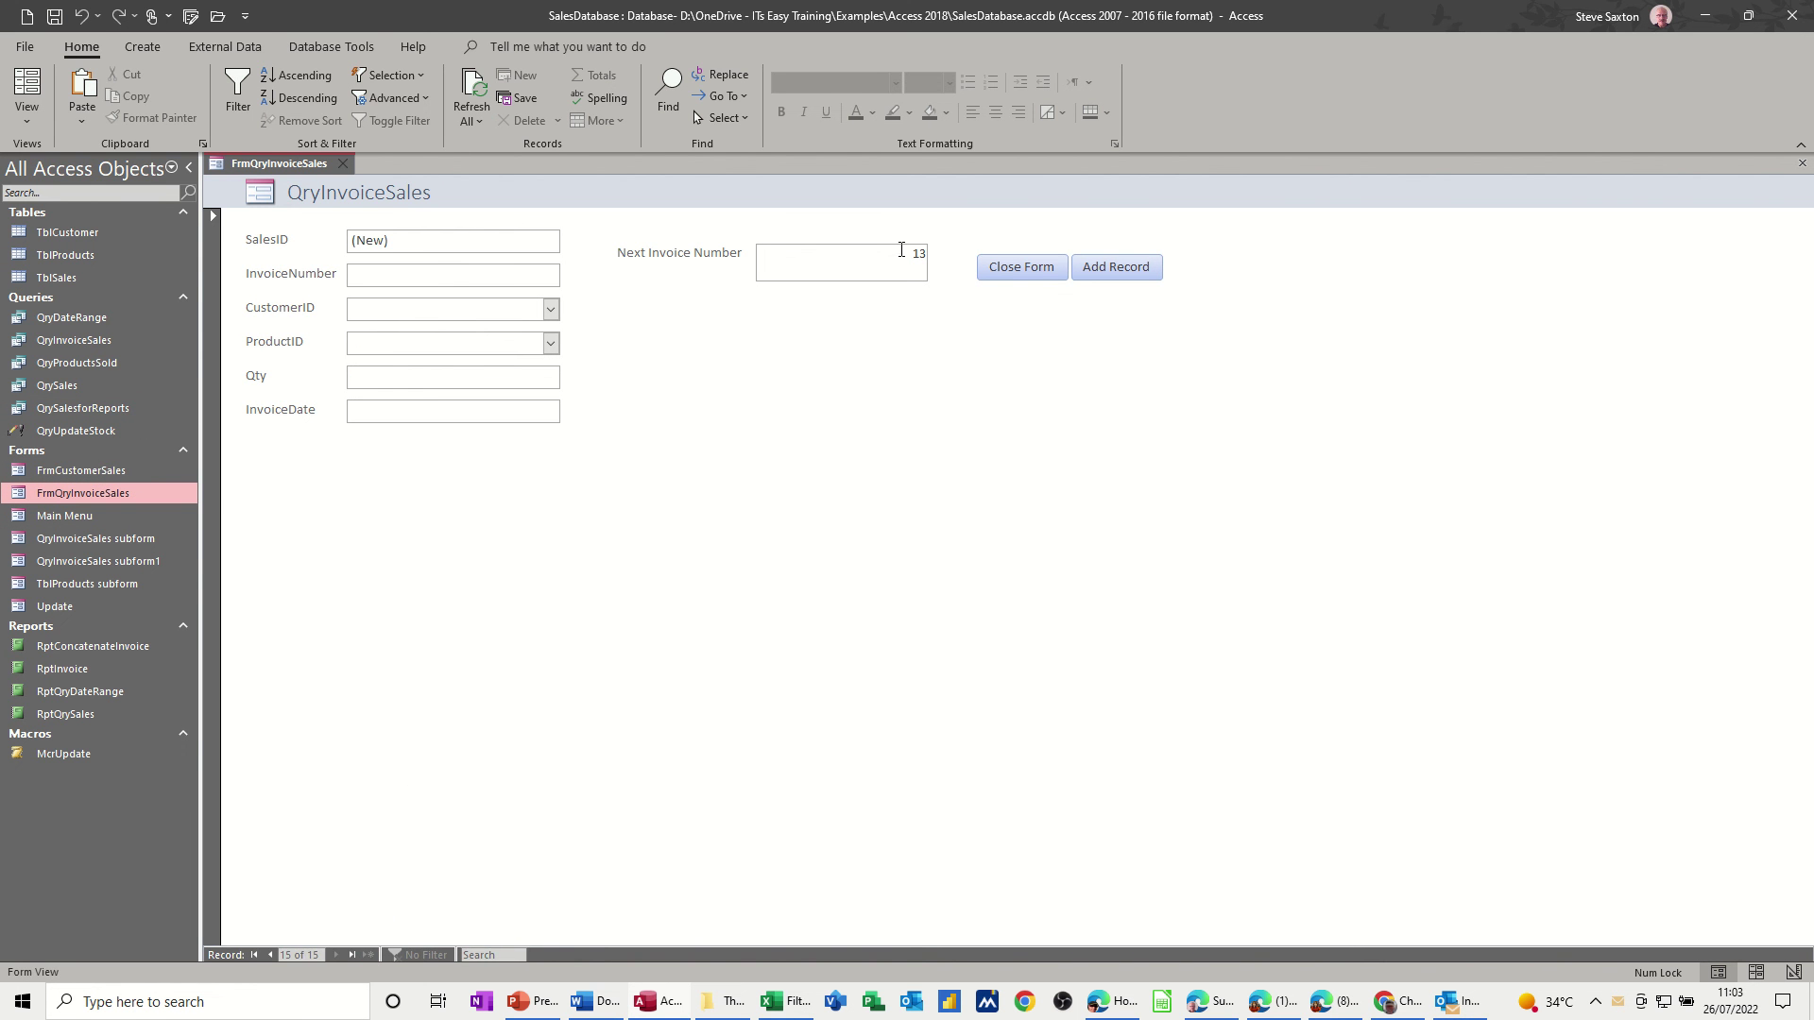
text(13)
click(550, 309)
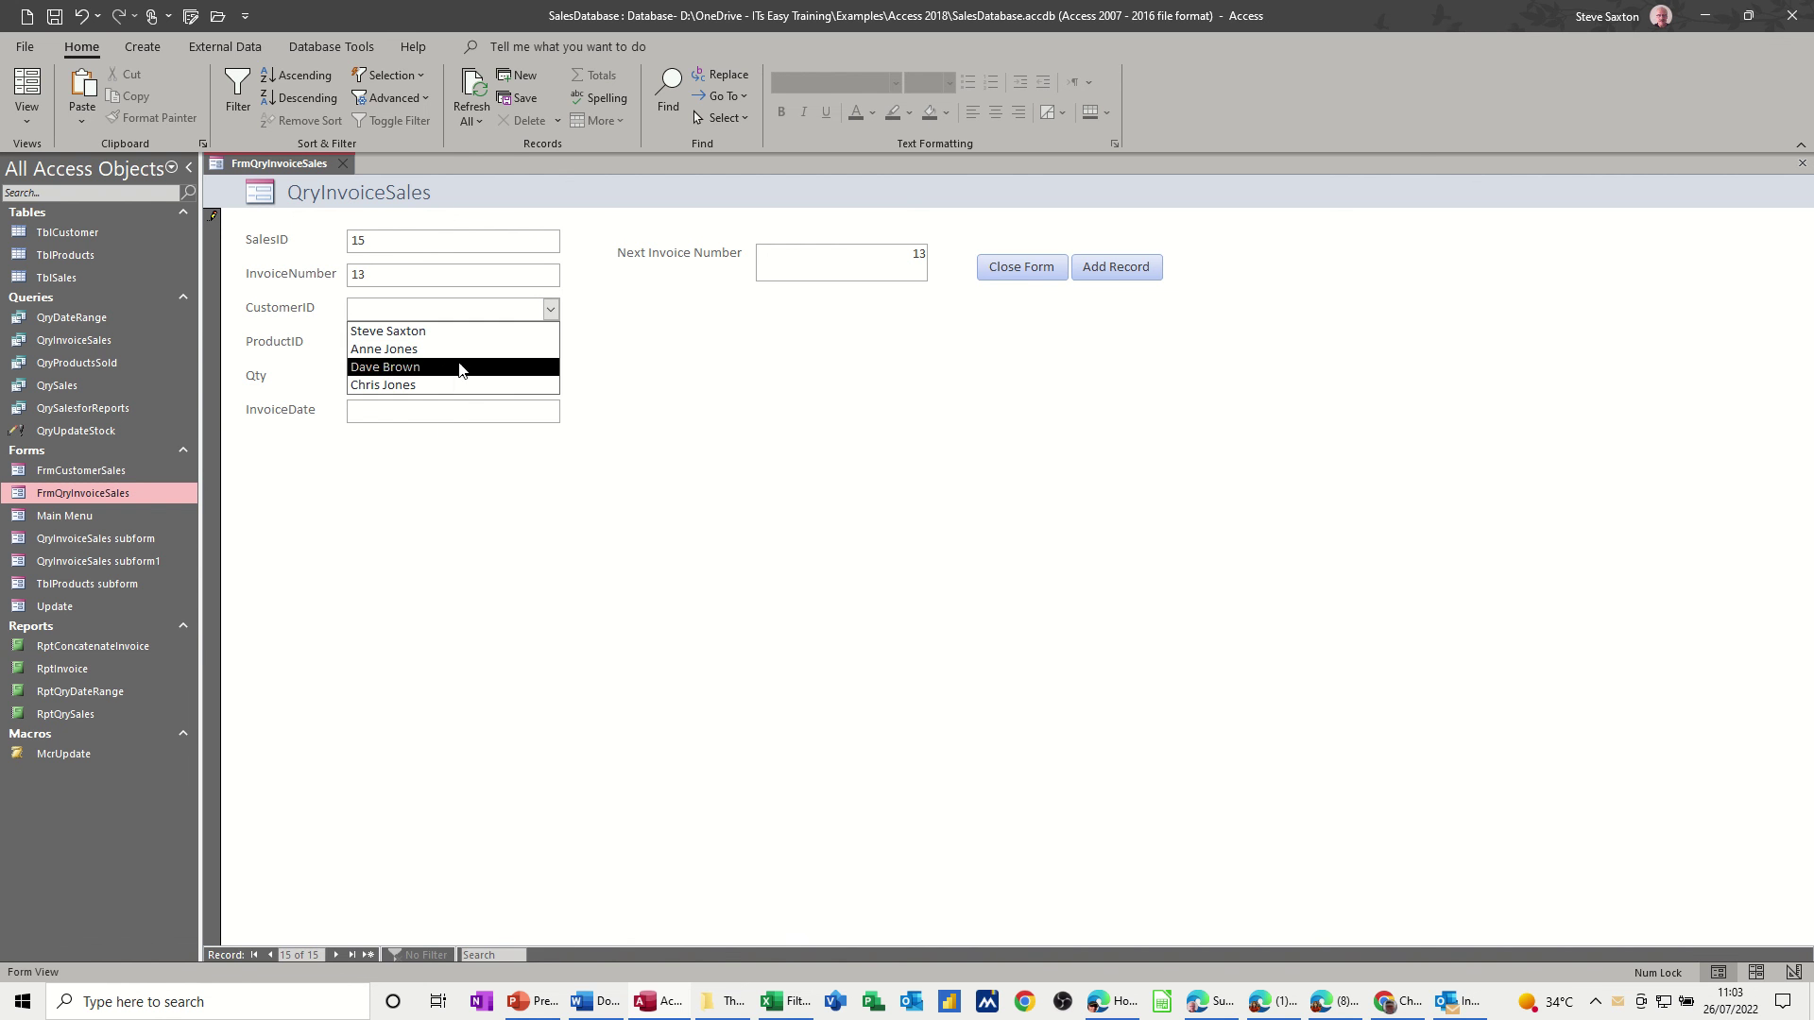
click(451, 386)
click(550, 343)
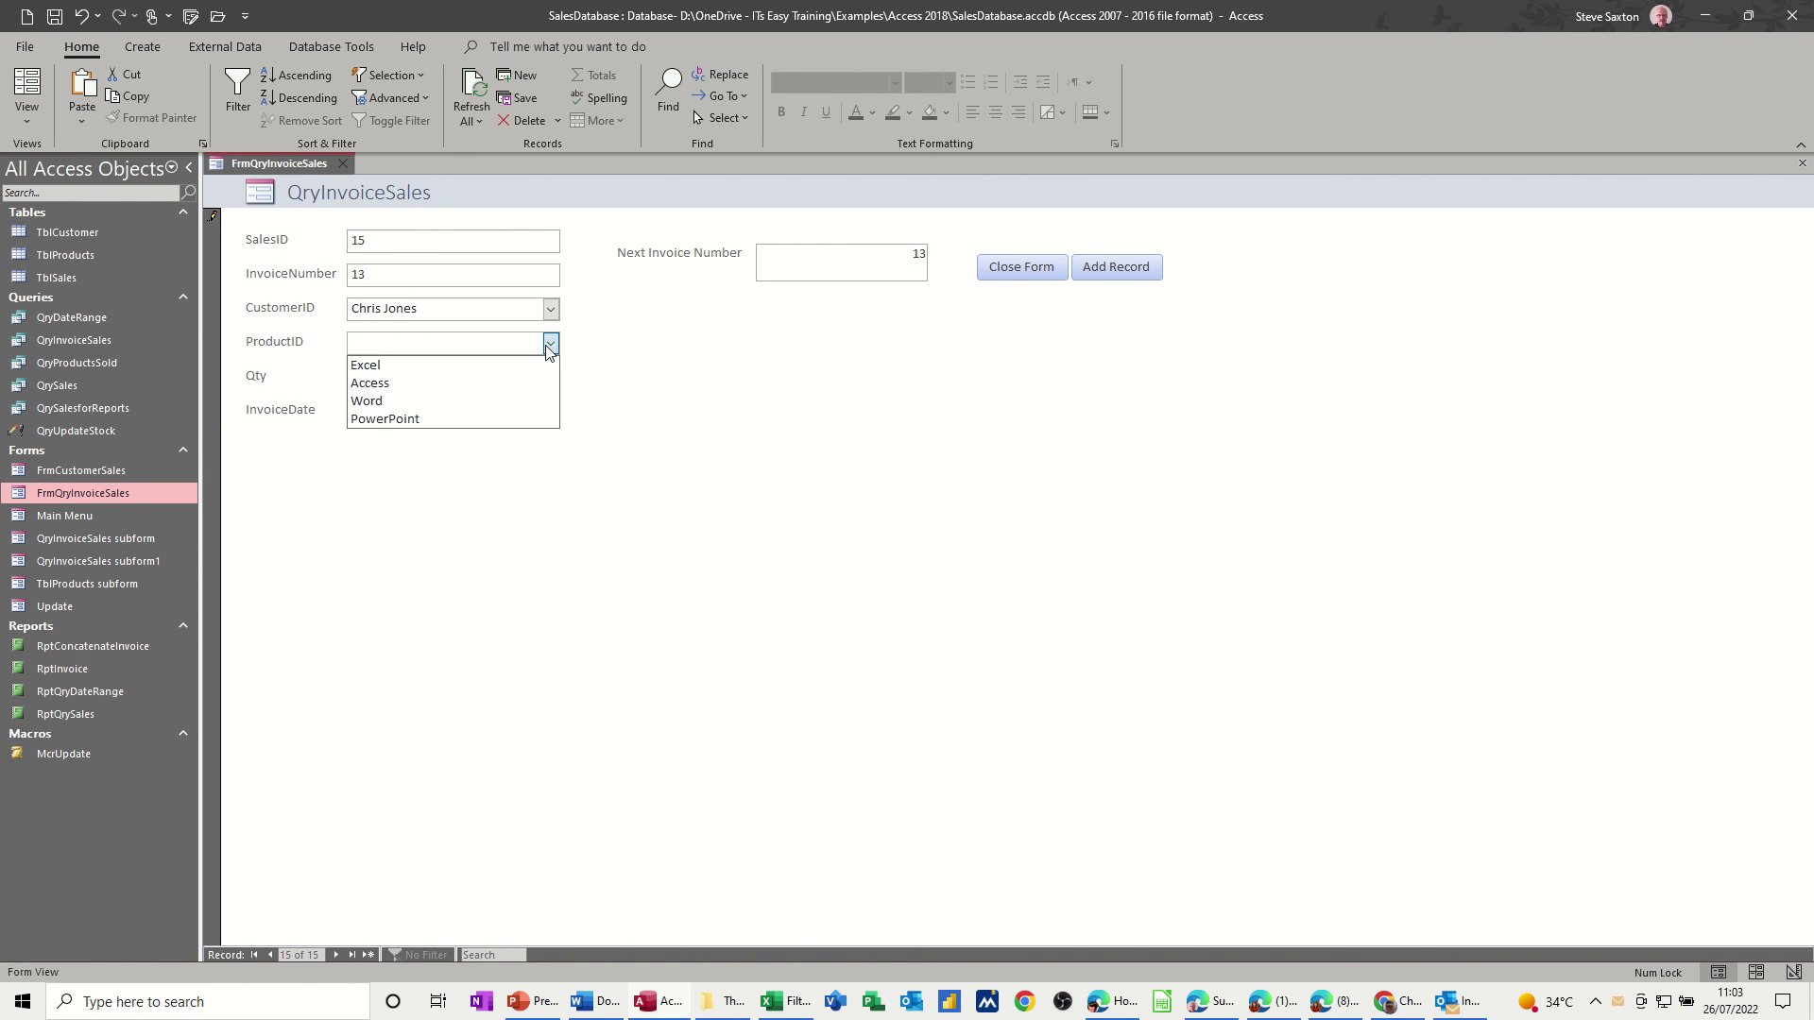
click(496, 380)
Step: Enter Qty 5, accept both update prompts, insert today's date, and close the form
click(456, 384)
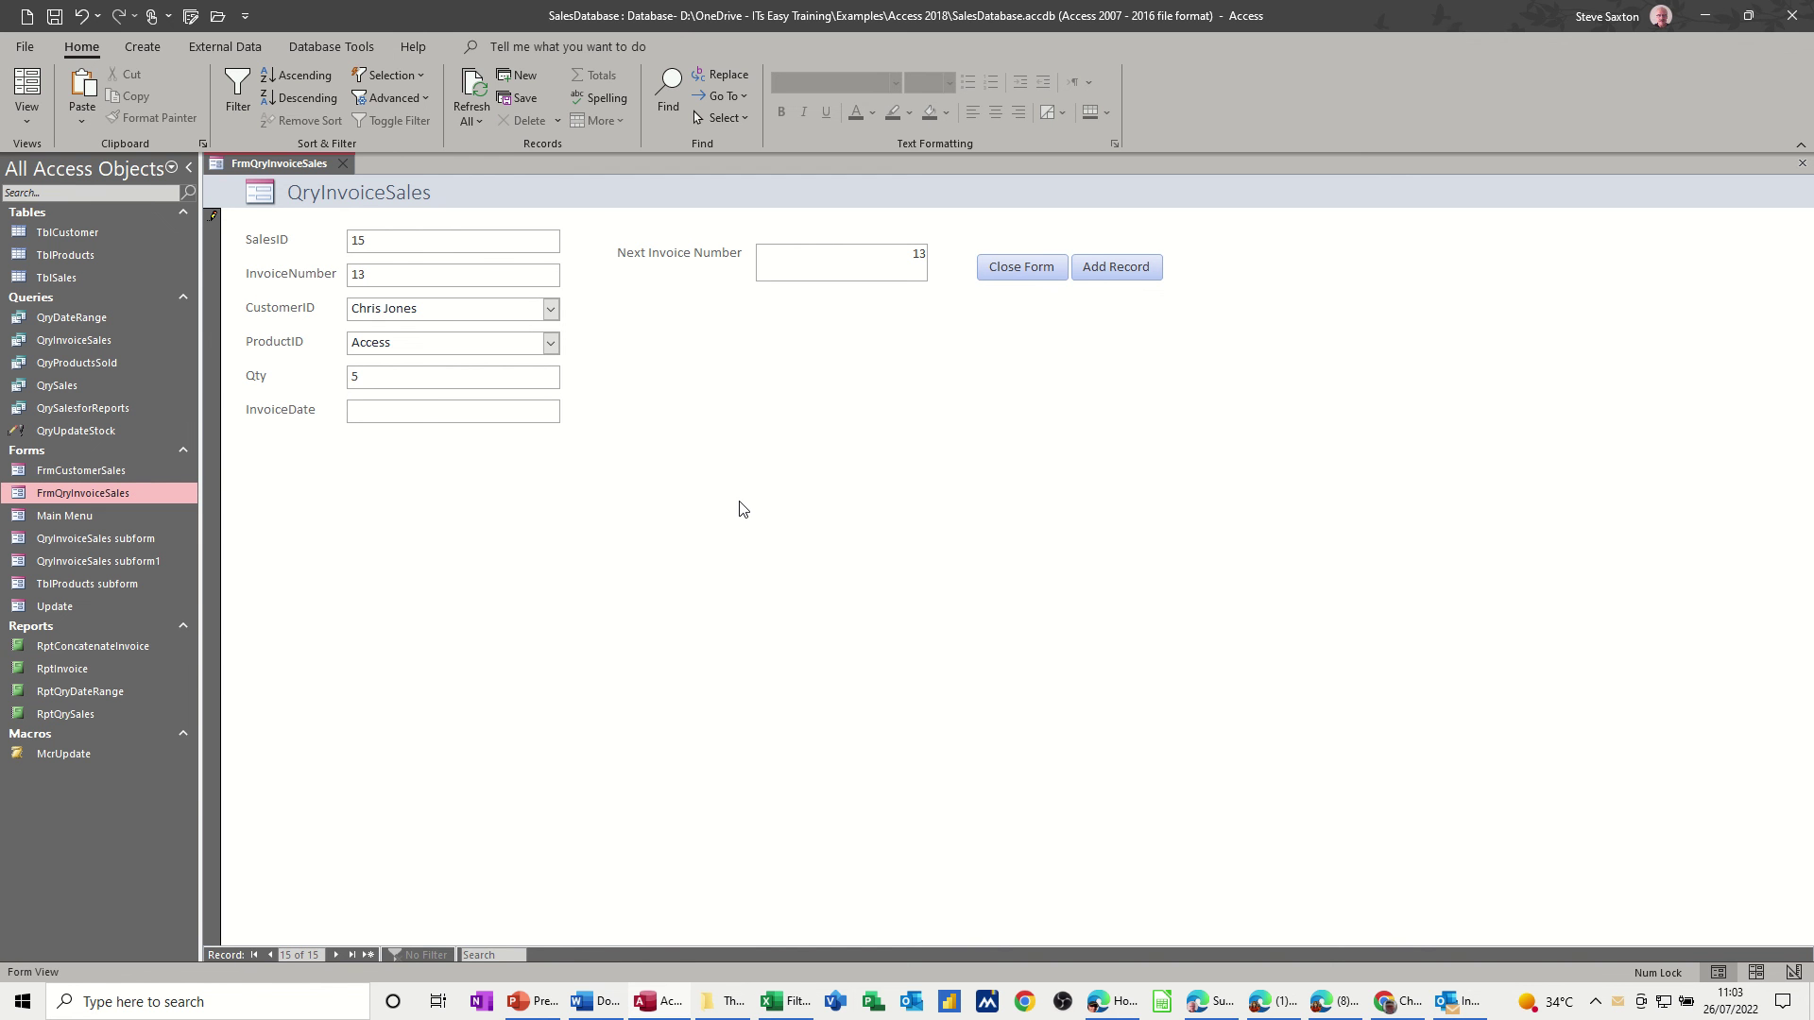
click(490, 420)
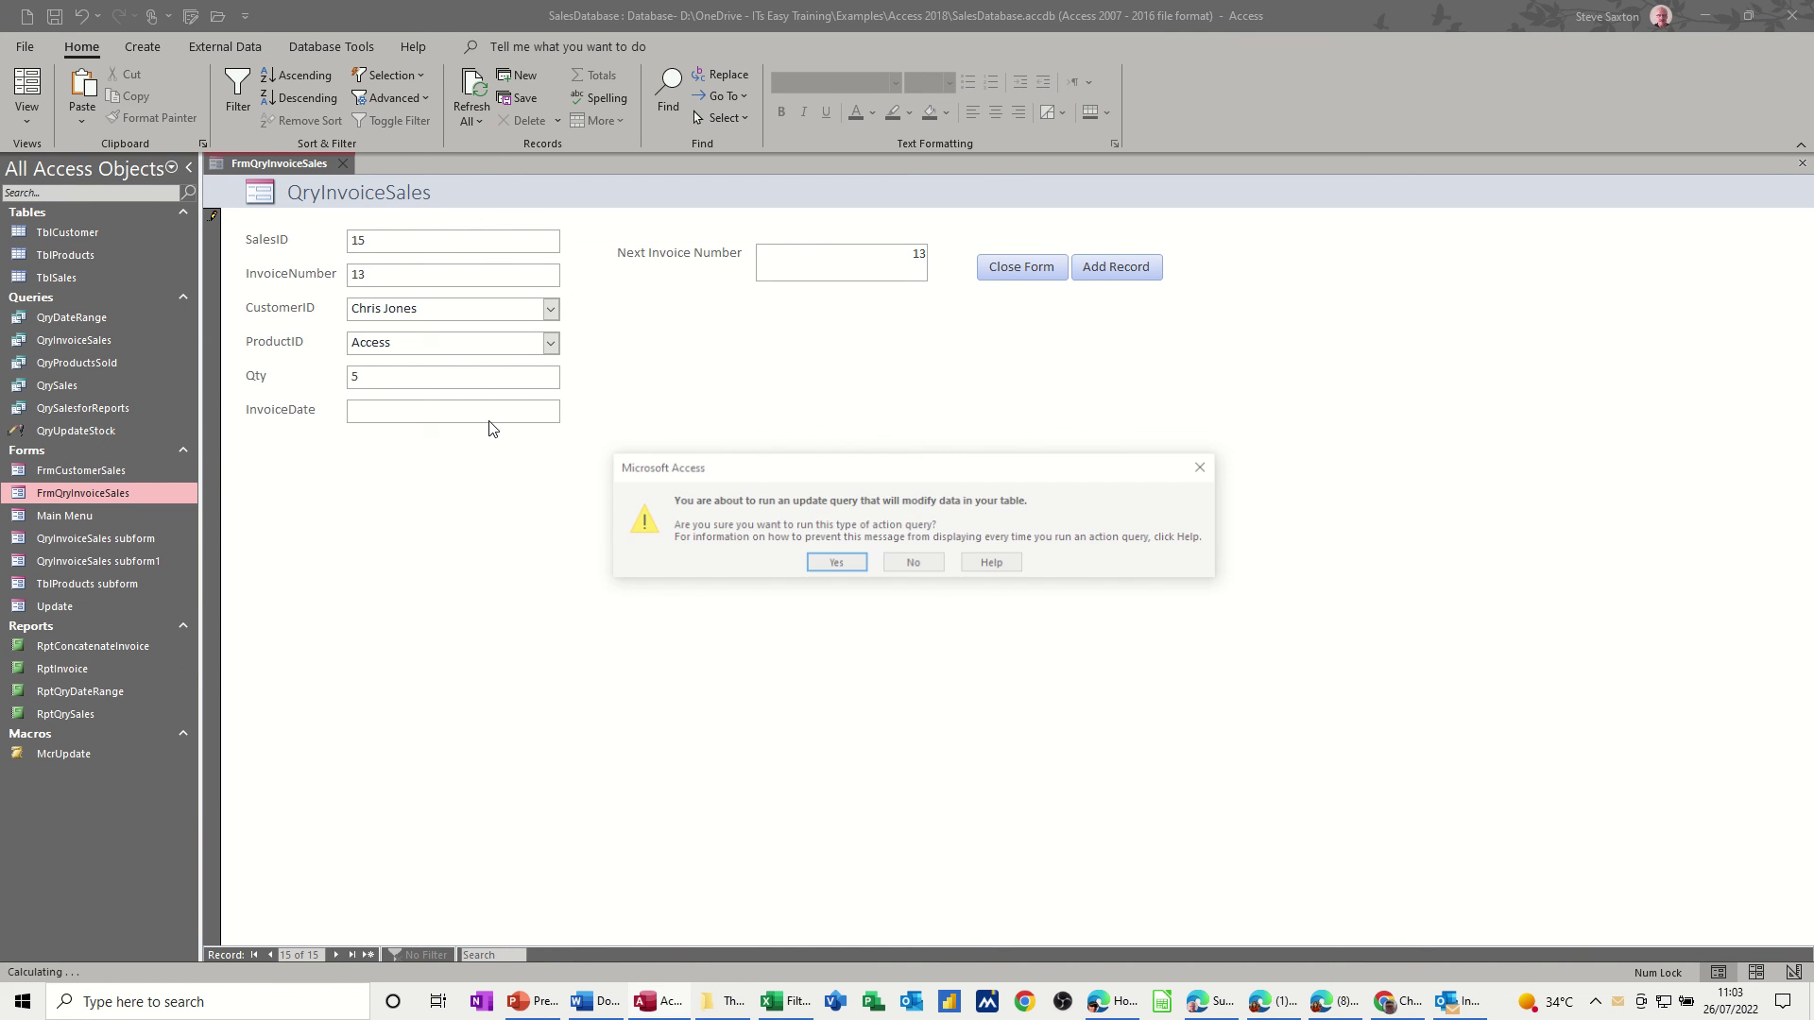
click(833, 563)
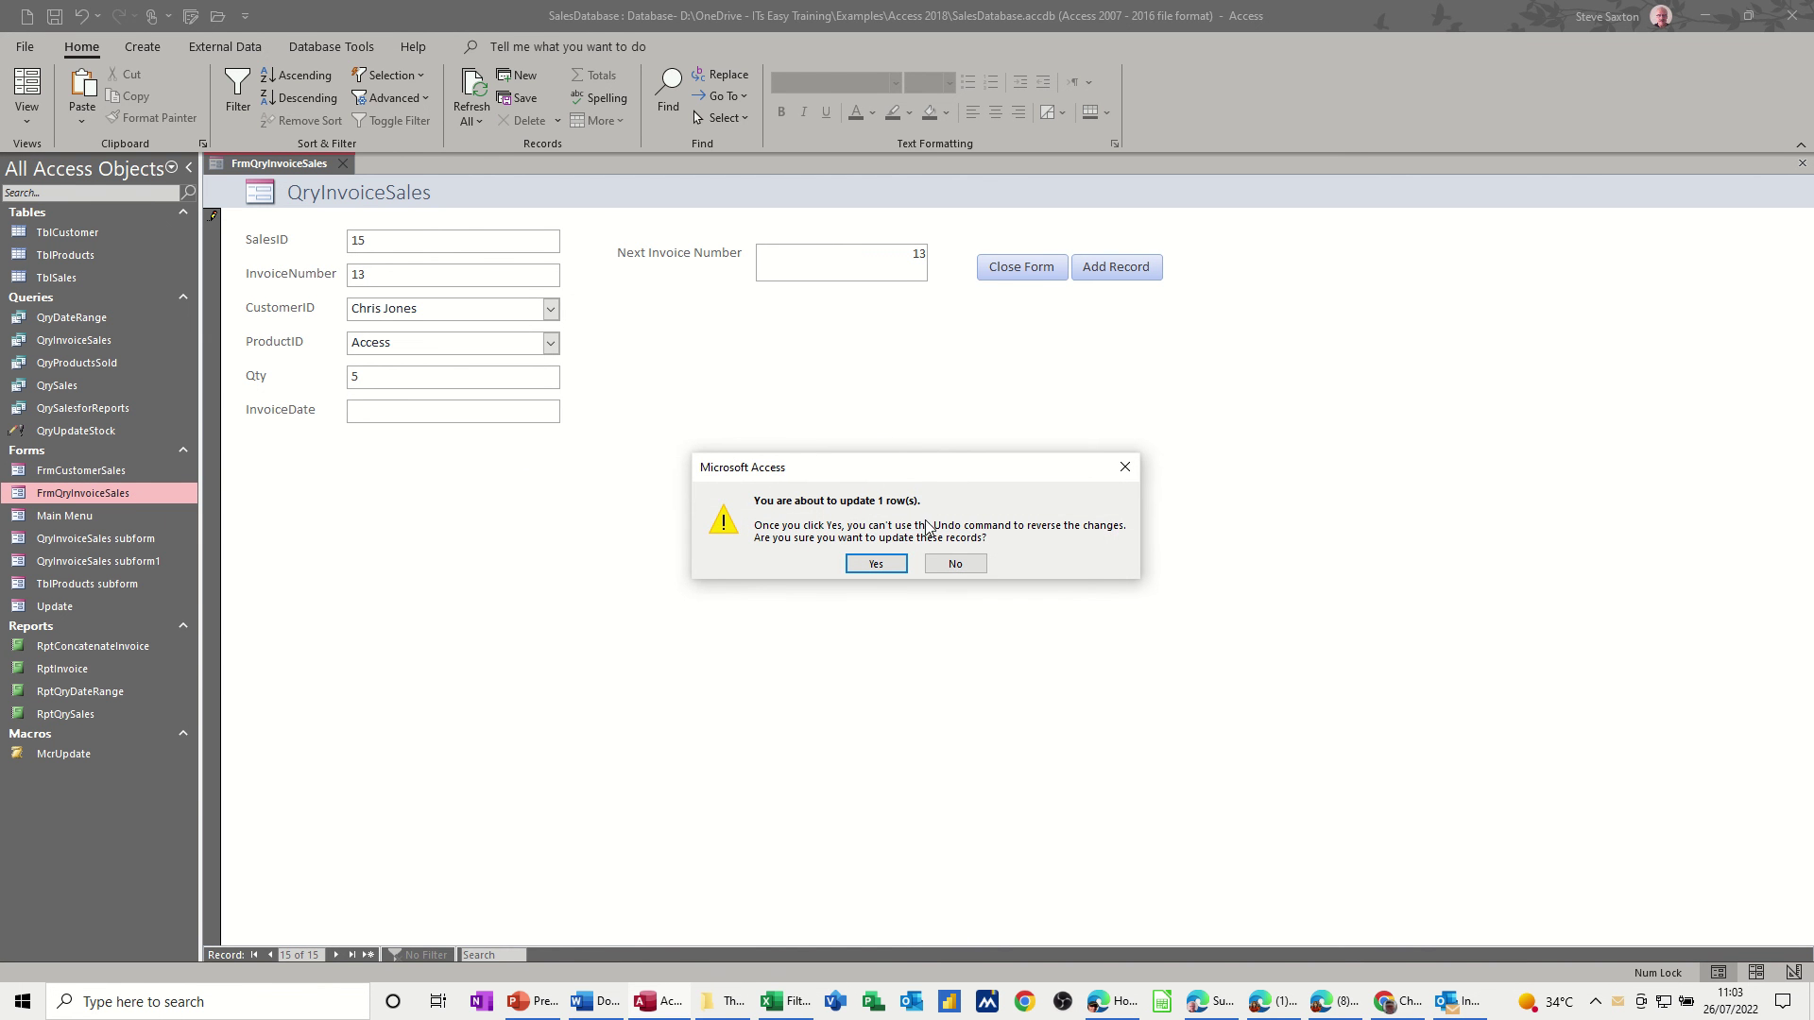
click(877, 564)
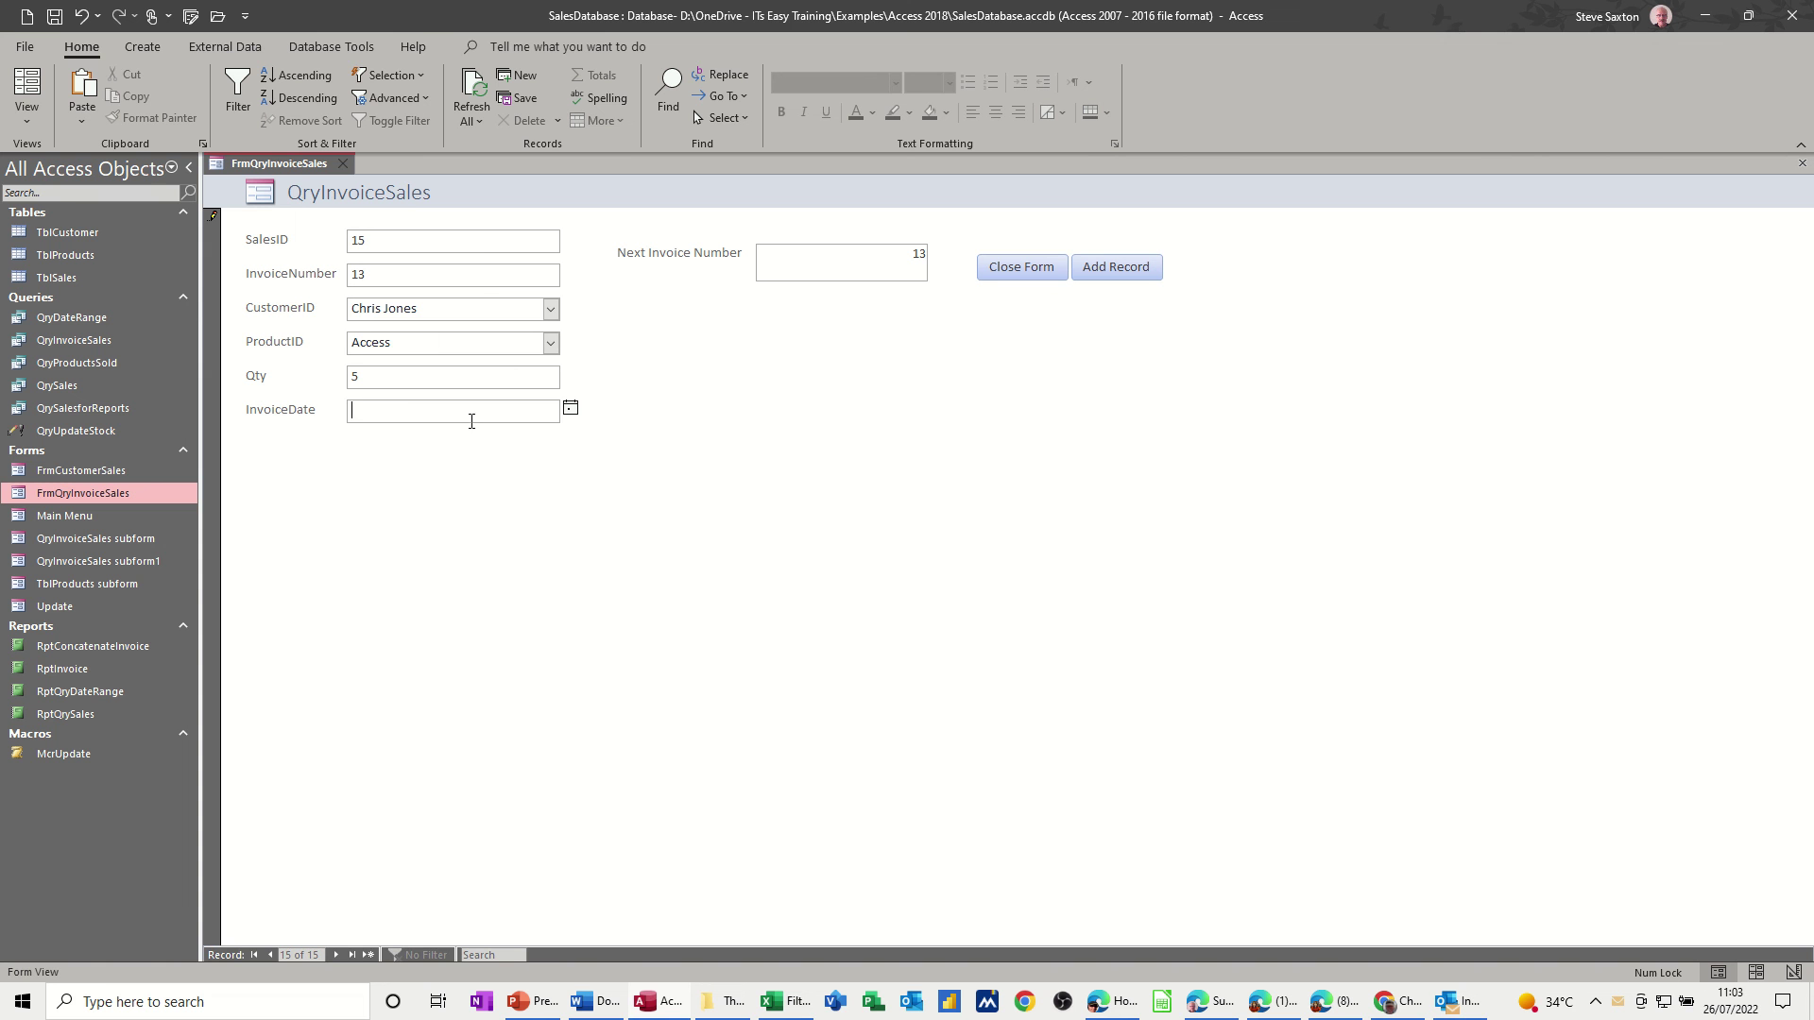
key(ctrl+semicolon)
middle_click(343, 161)
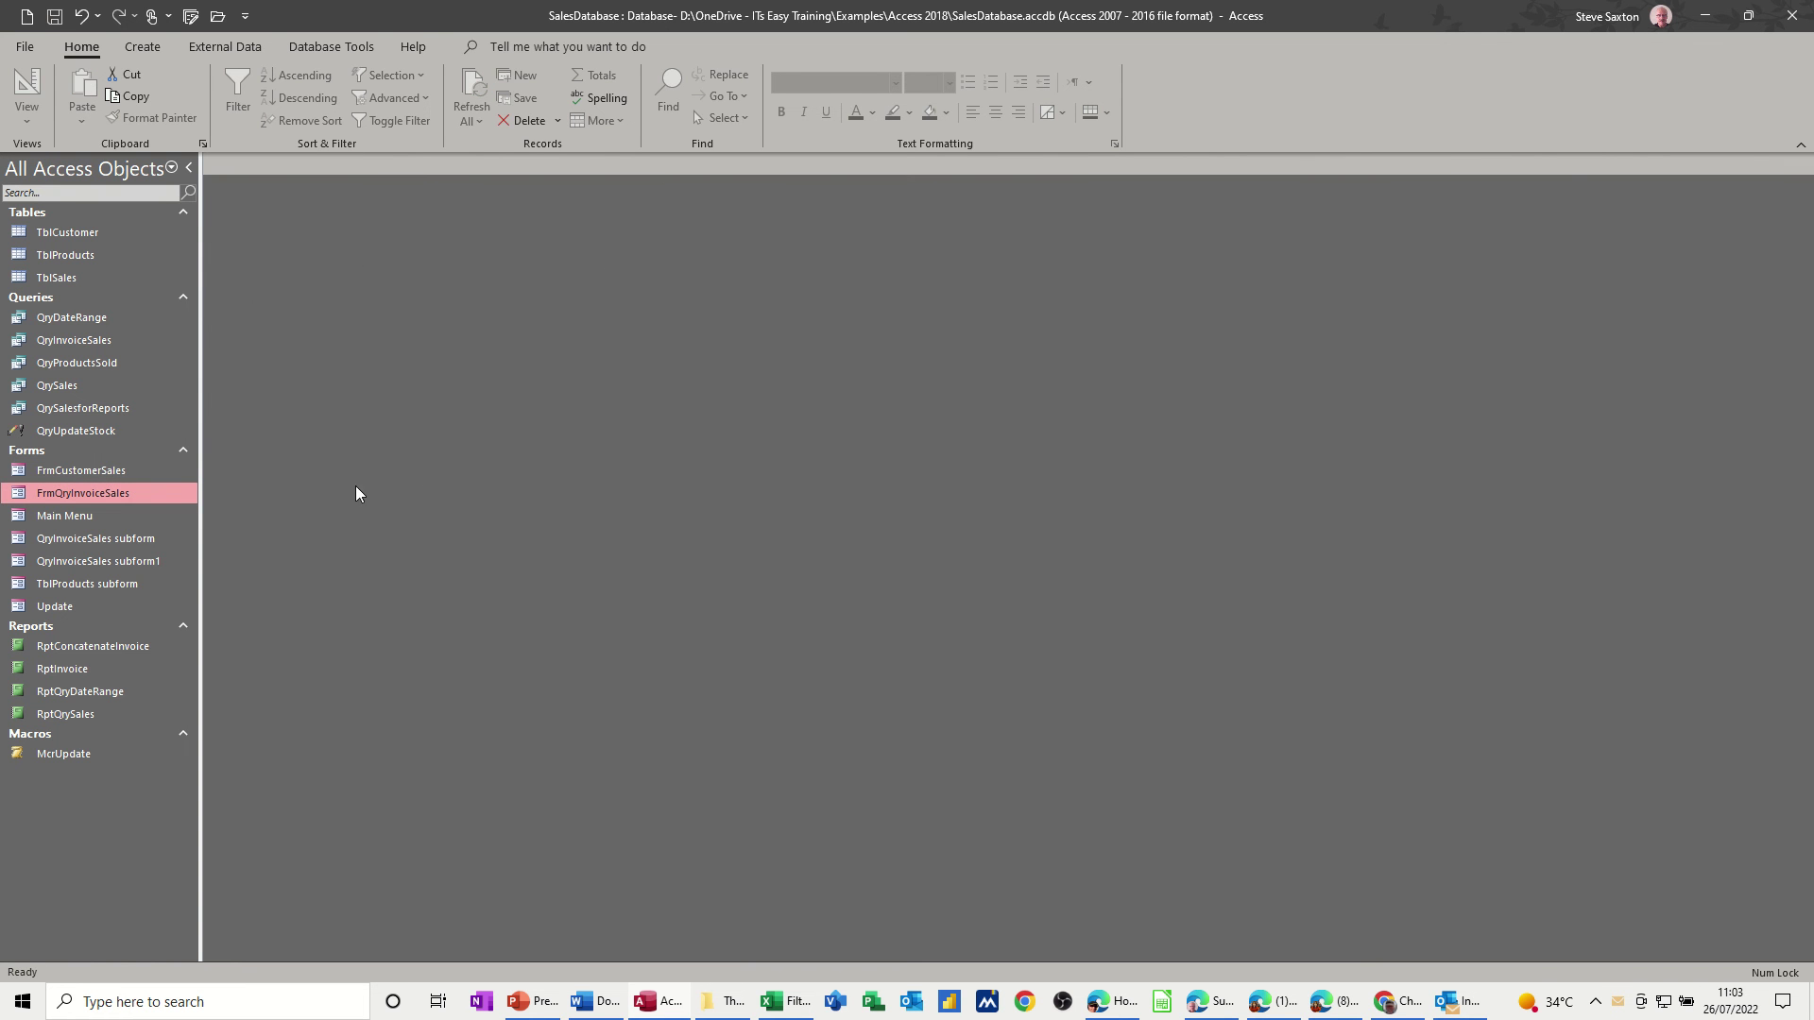
click(85, 257)
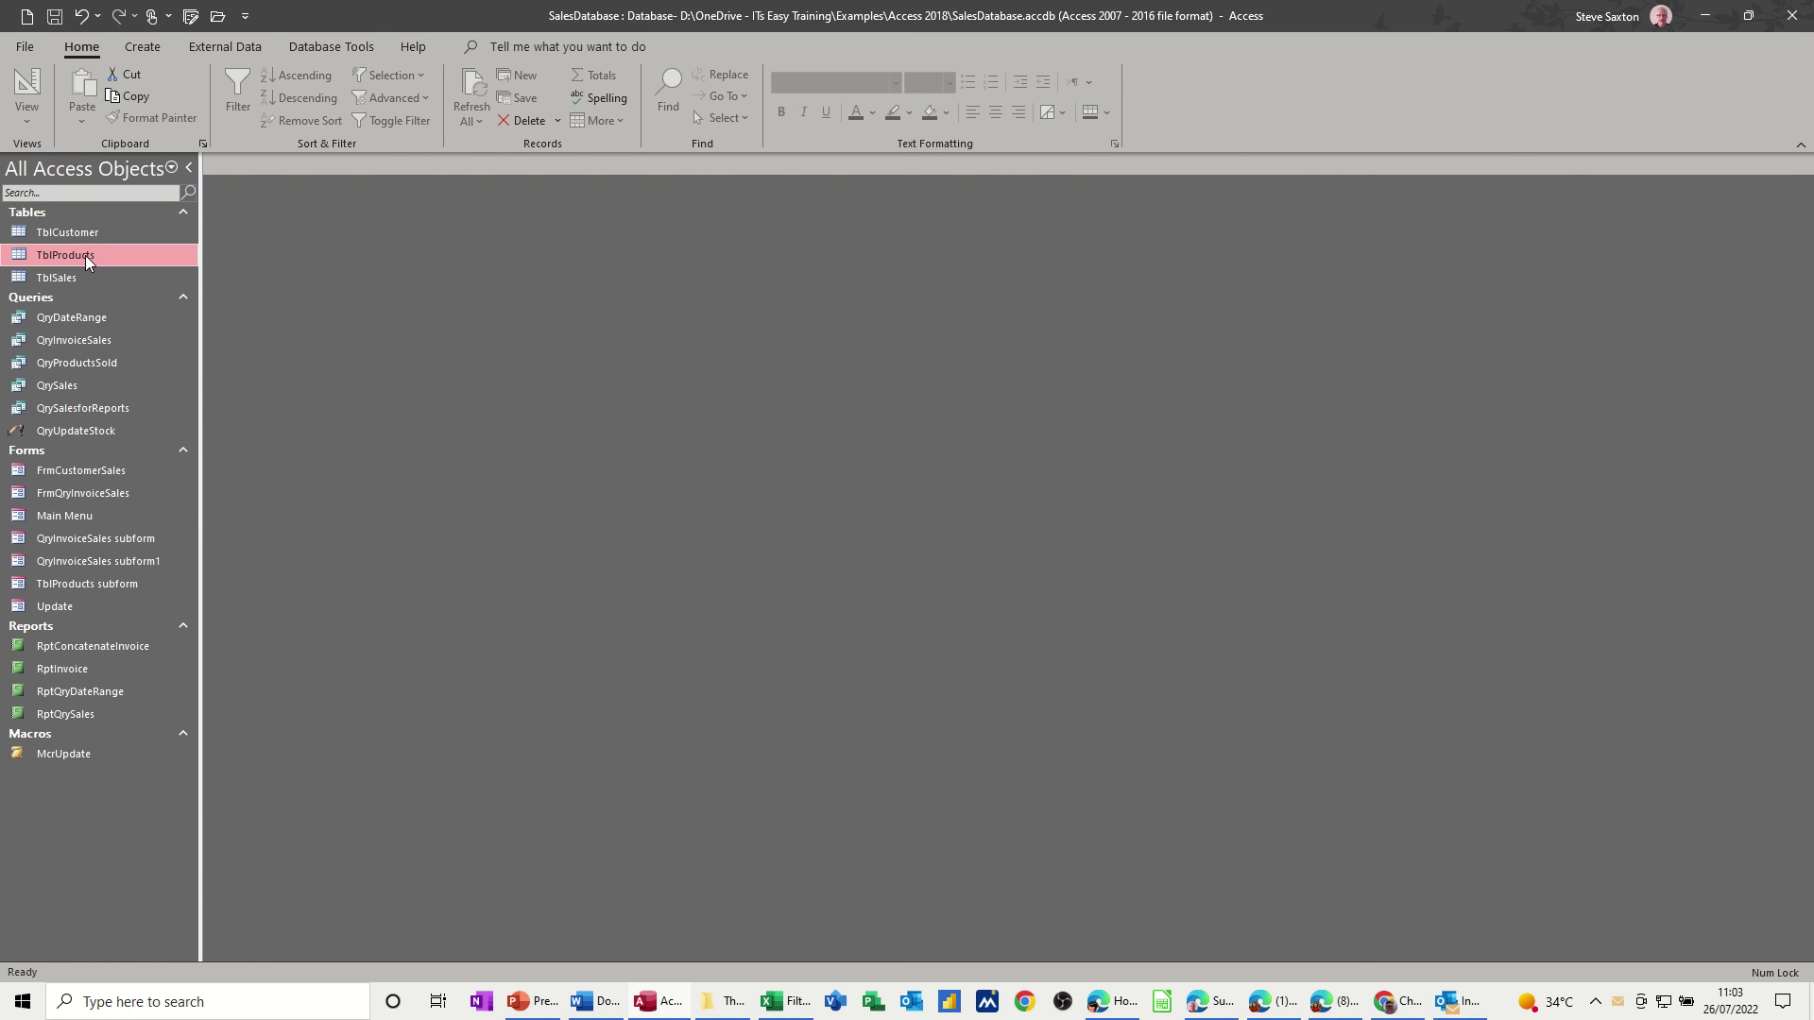
Step: Open TblProducts to confirm StockQty shows Access at 15 and Excel at 18
double_click(85, 255)
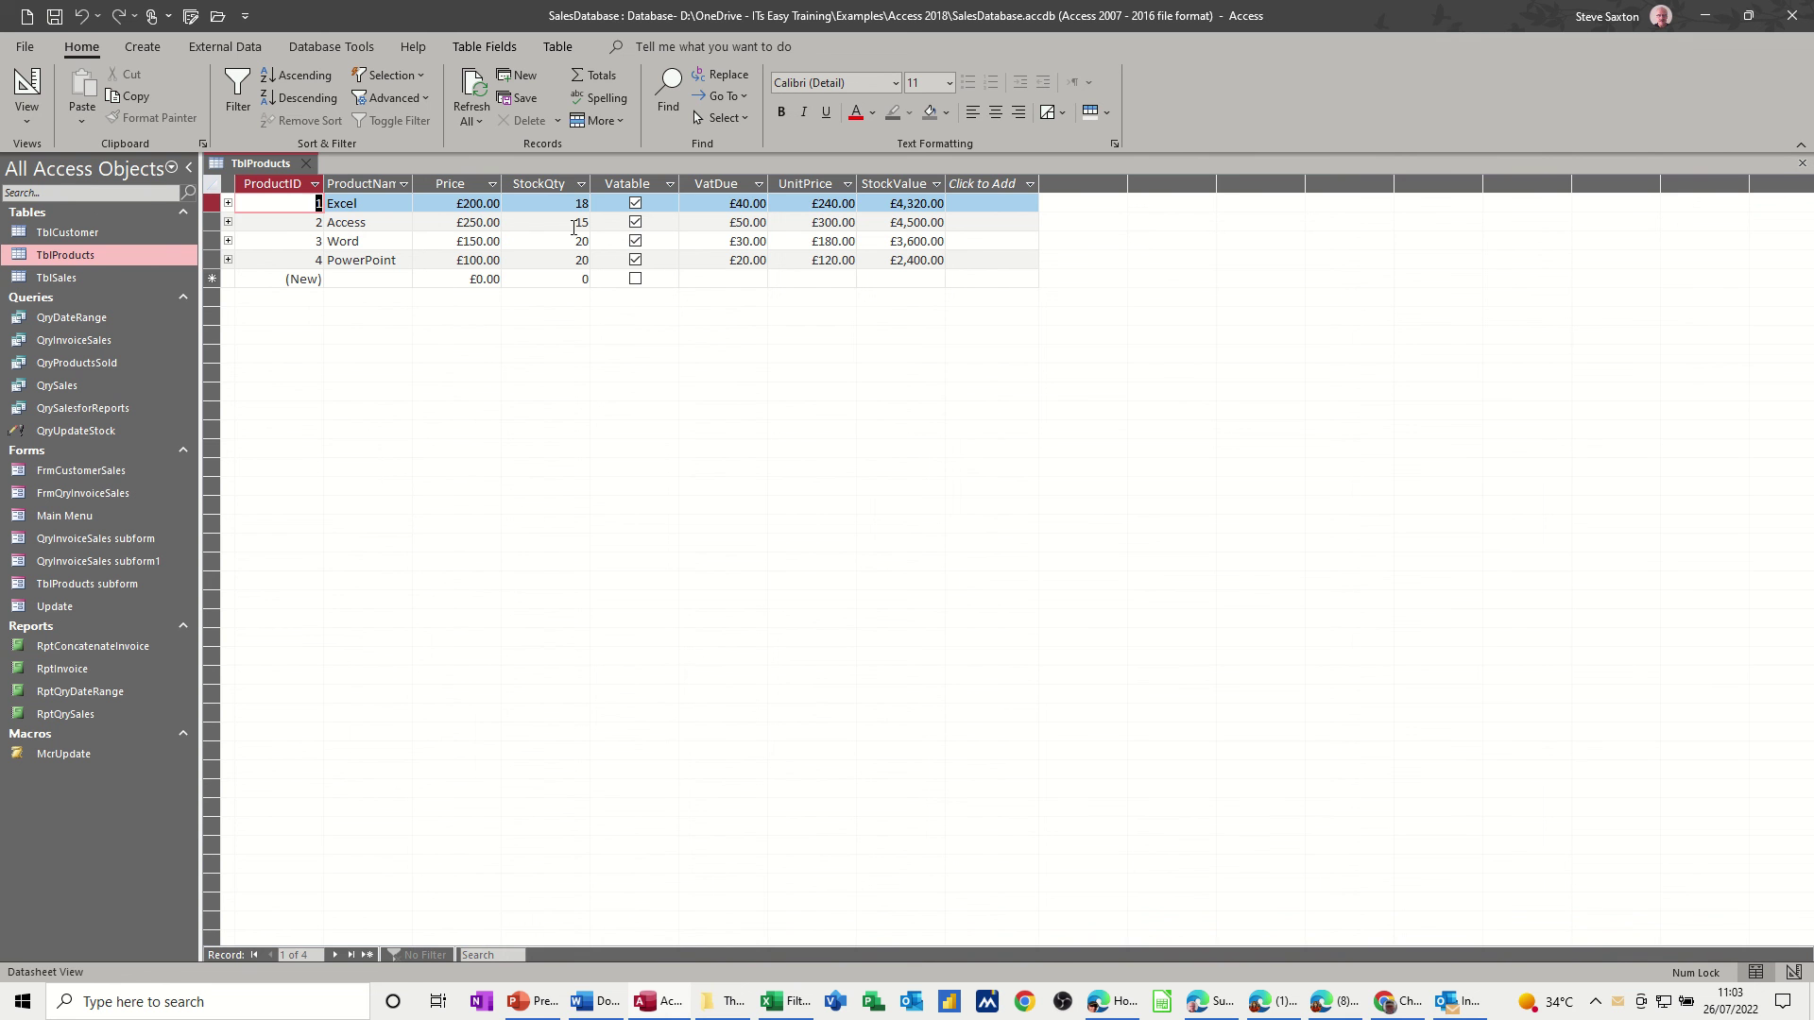